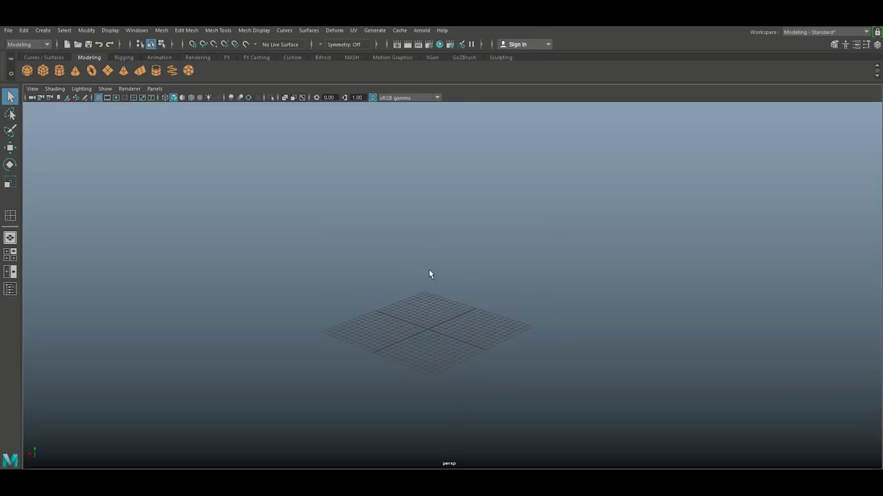
Create a polygon cylinder at the centre of the grid.
scroll(469, 271, up, 5)
alt+right_drag(477, 249, 445, 262)
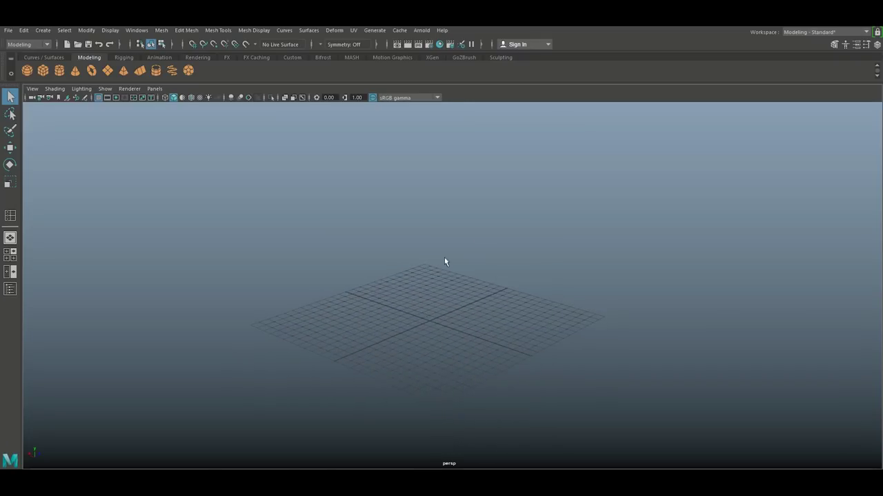
click(59, 71)
alt+right_drag(256, 215, 451, 336)
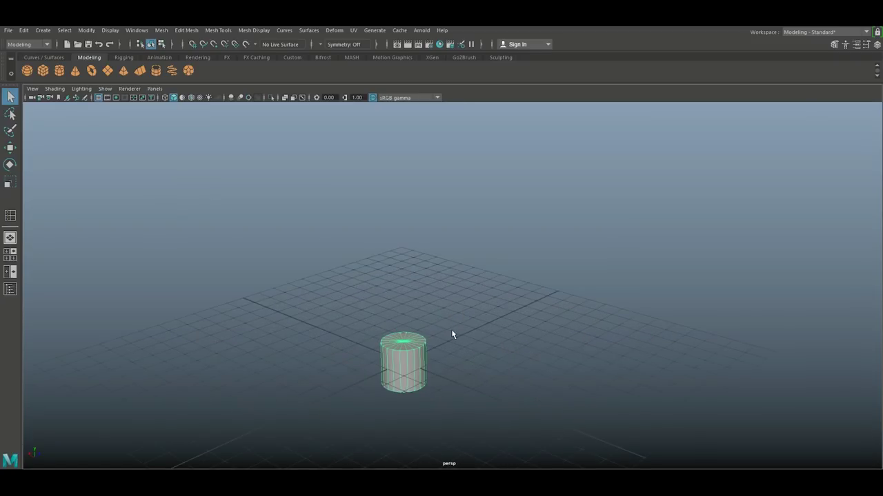
alt+middle_drag(451, 335, 479, 270)
Set the cylinder's axis subdivisions to 40 and its cap subdivisions to 0.
key(ctrl+a)
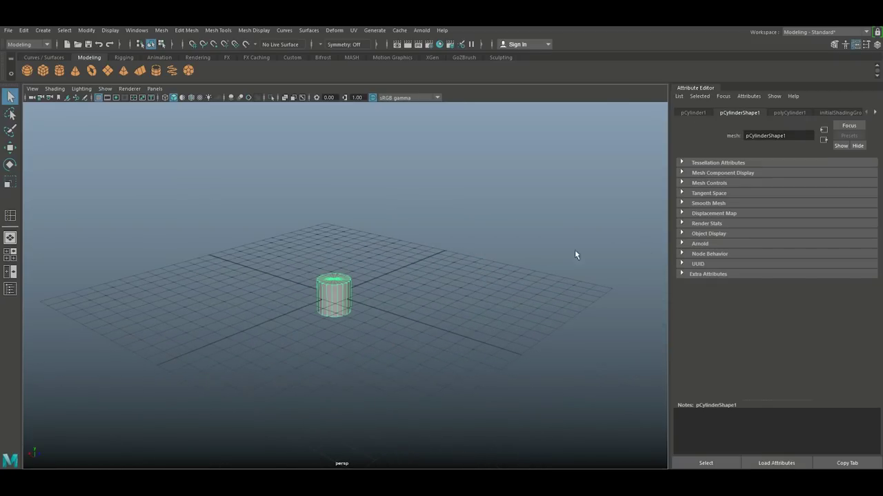
click(793, 113)
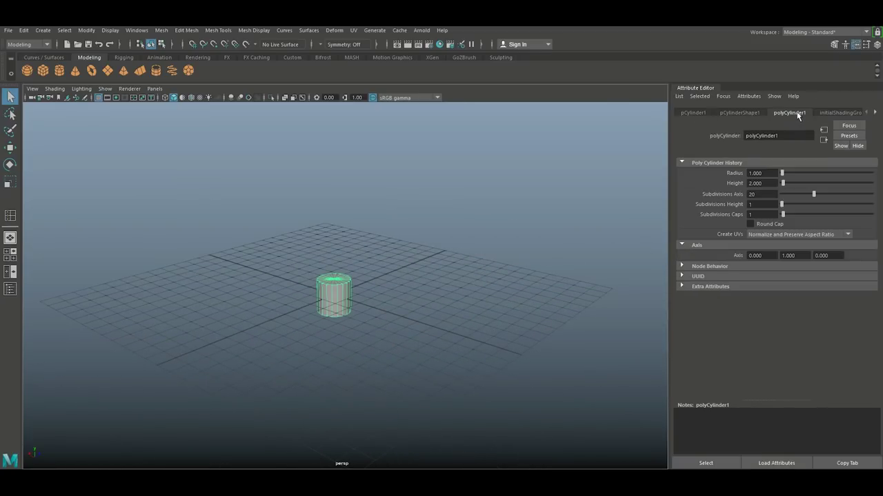
click(767, 193)
text(40)
key(Return)
click(764, 214)
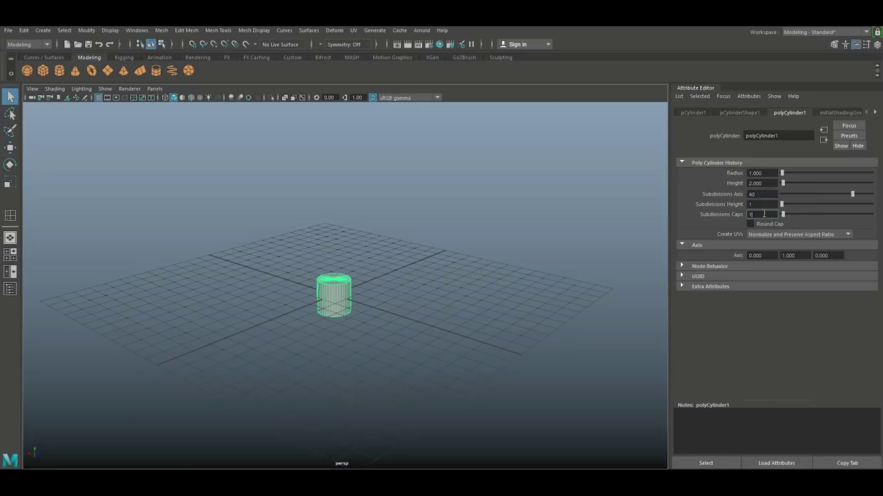
text(0)
key(Return)
click(433, 301)
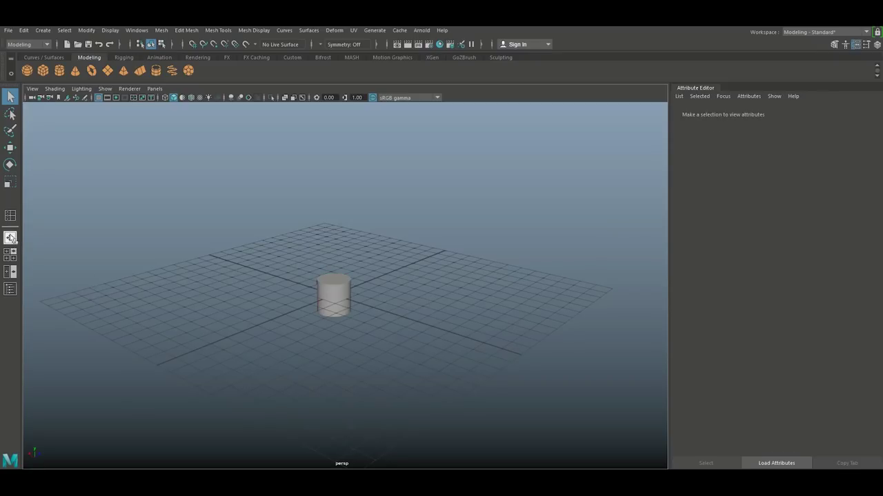
Delete the bottom cap face of the cylinder so its underside is open.
click(330, 293)
key(f)
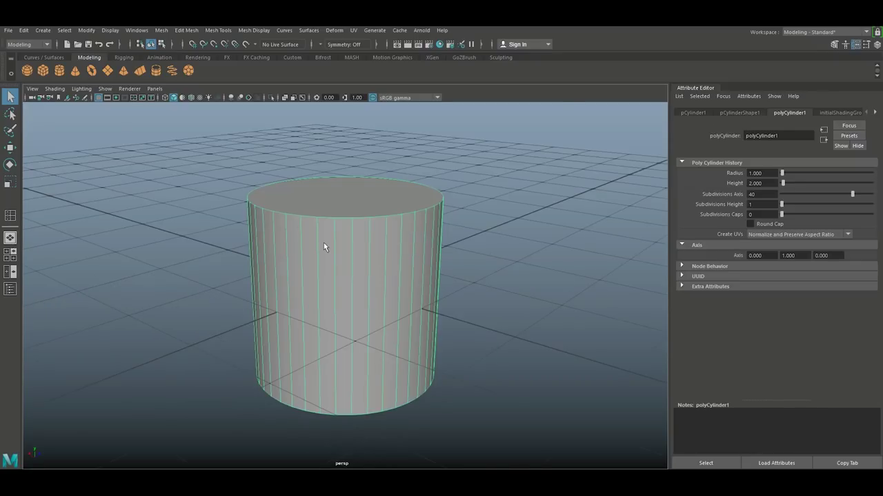
alt+drag(345, 244, 329, 257)
right_drag(331, 235, 335, 265)
click(329, 269)
key(Delete)
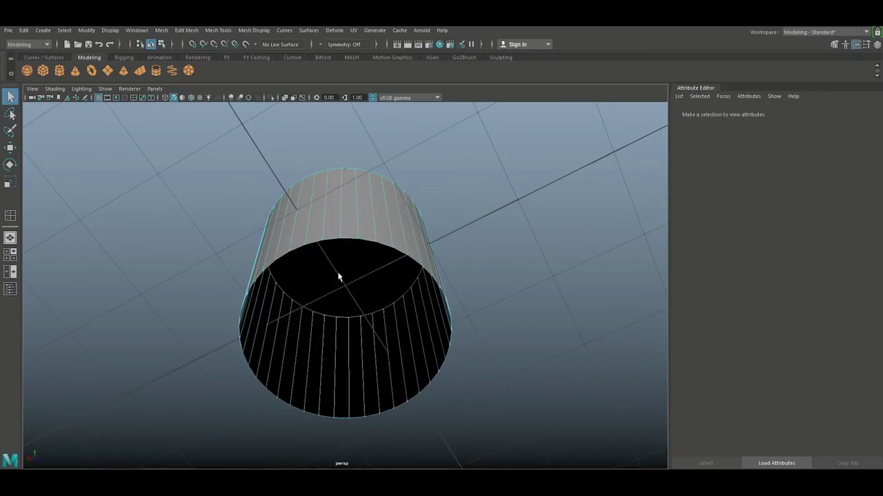
alt+drag(445, 211, 395, 215)
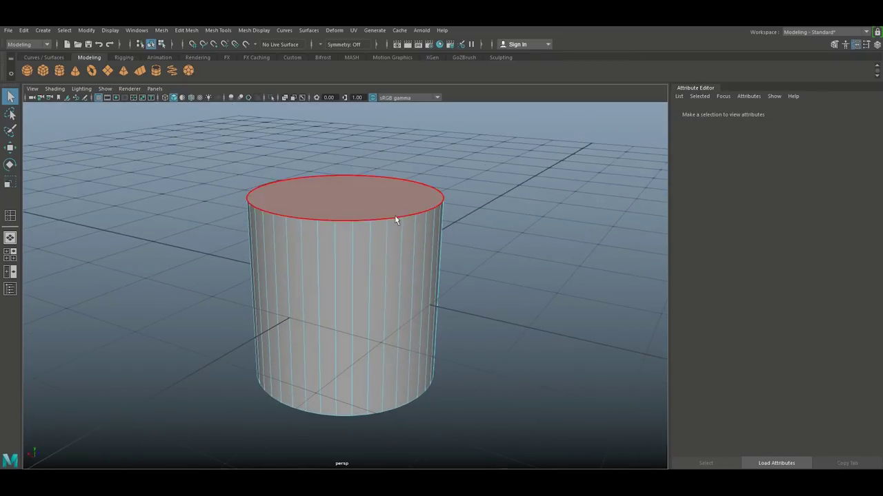
In the front view, raise the whole cylinder until its base rests on the ground line.
click(9, 255)
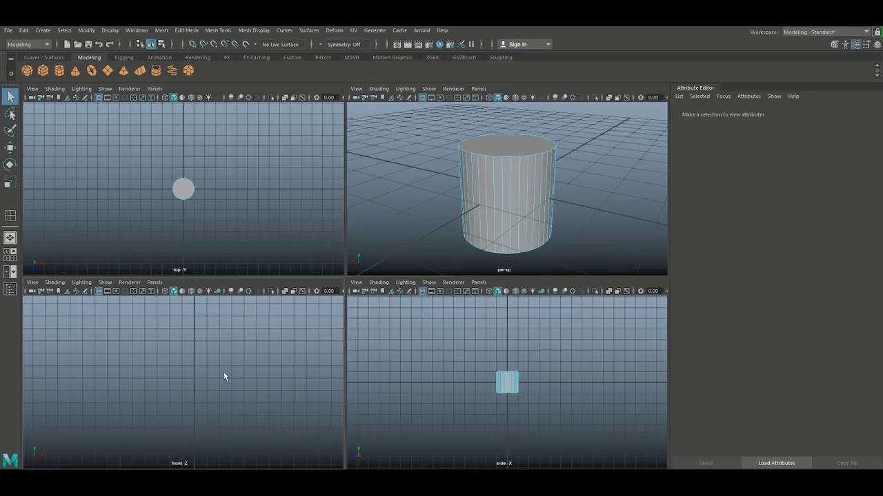
key(space)
key(f)
scroll(305, 338, down, 5)
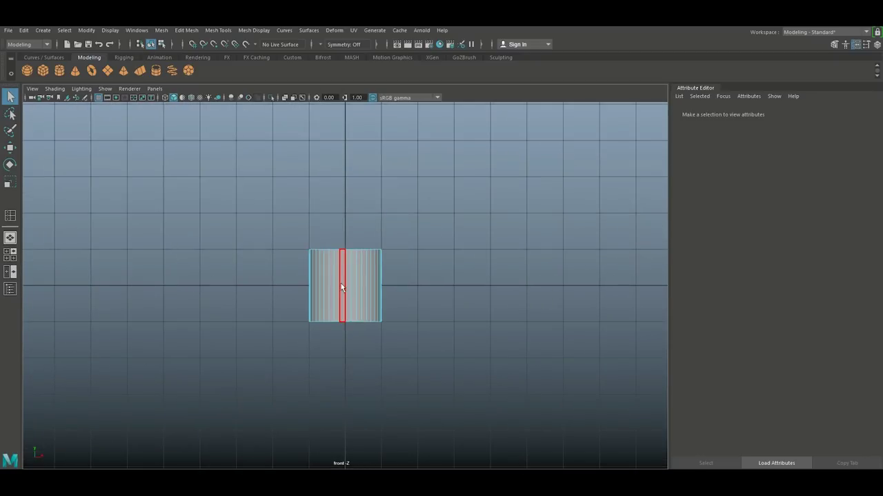
right_drag(342, 235, 379, 223)
scroll(375, 286, up, 3)
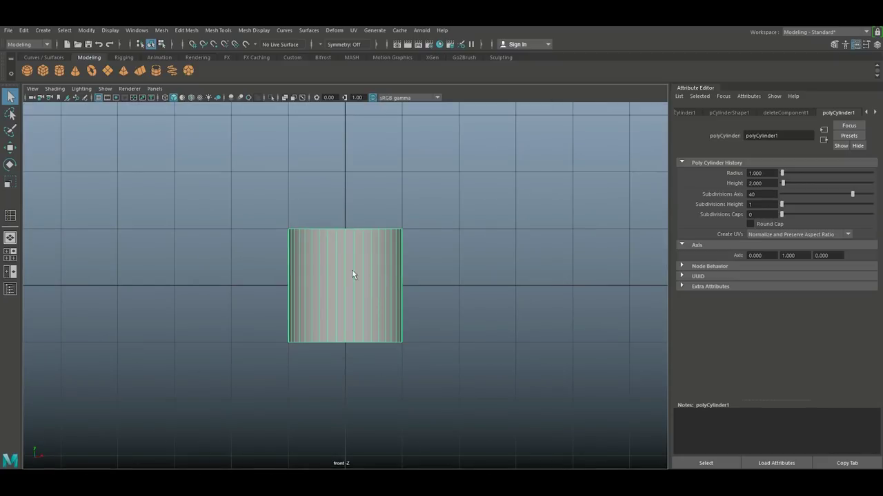
key(w)
drag(346, 241, 345, 183)
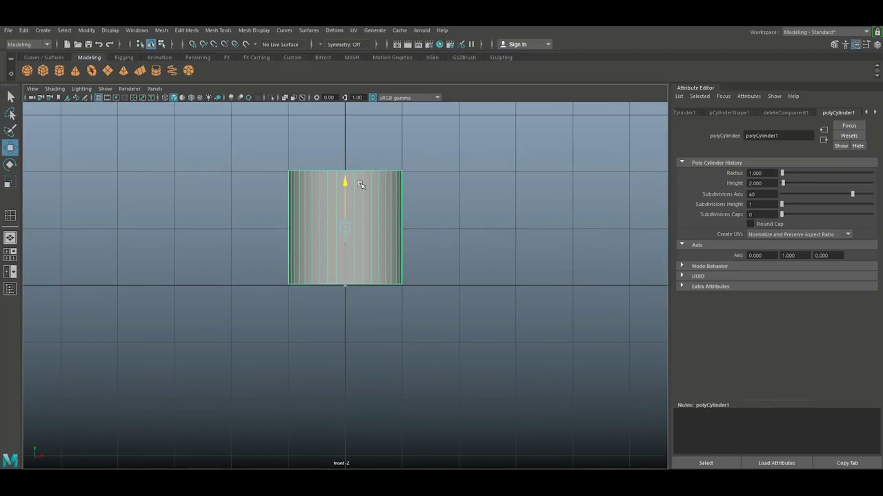
Scale the cylinder up uniformly to about 11 grid units wide and raise it back onto the ground line.
key(r)
drag(345, 227, 443, 277)
scroll(365, 289, down, 4)
key(w)
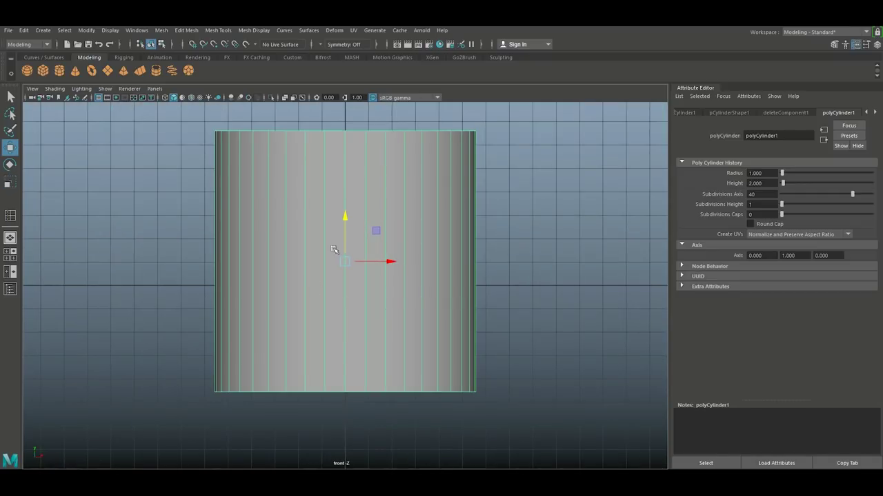
drag(346, 217, 360, 115)
alt+middle_drag(489, 173, 505, 315)
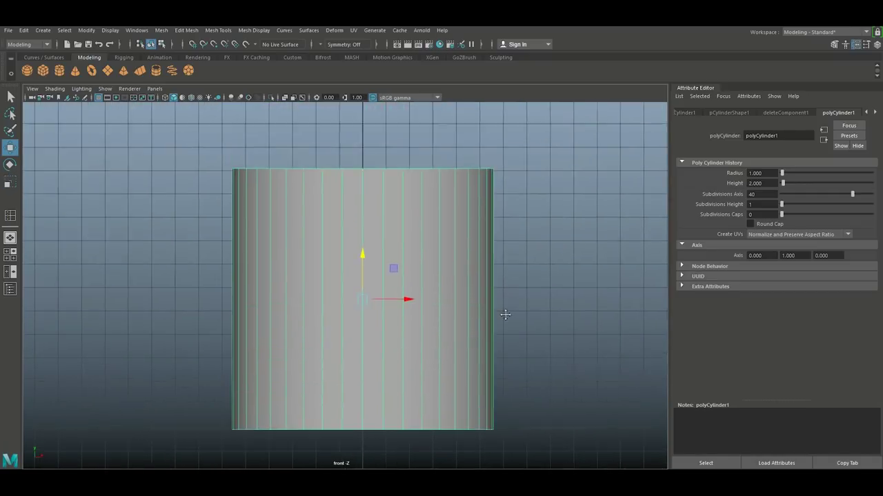
Lower the top ring of vertices to about 0.45 units high to flatten the cylinder into a thin disc.
right_drag(327, 168, 284, 168)
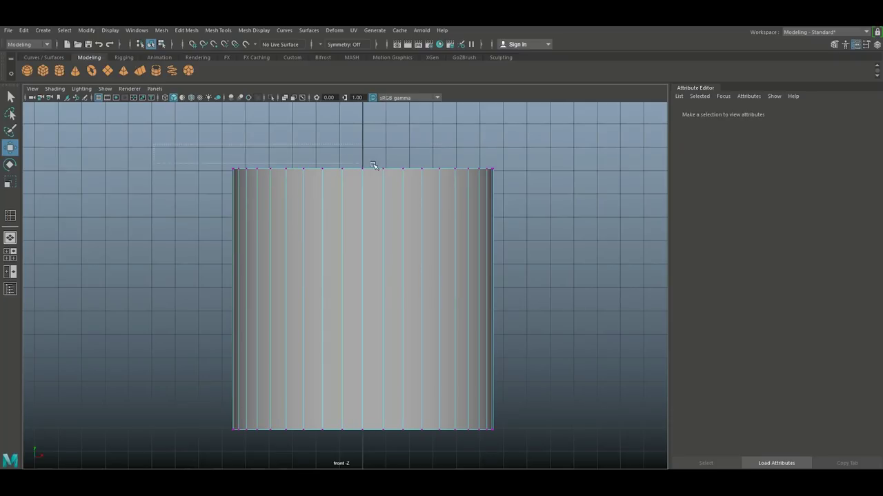
drag(168, 148, 562, 225)
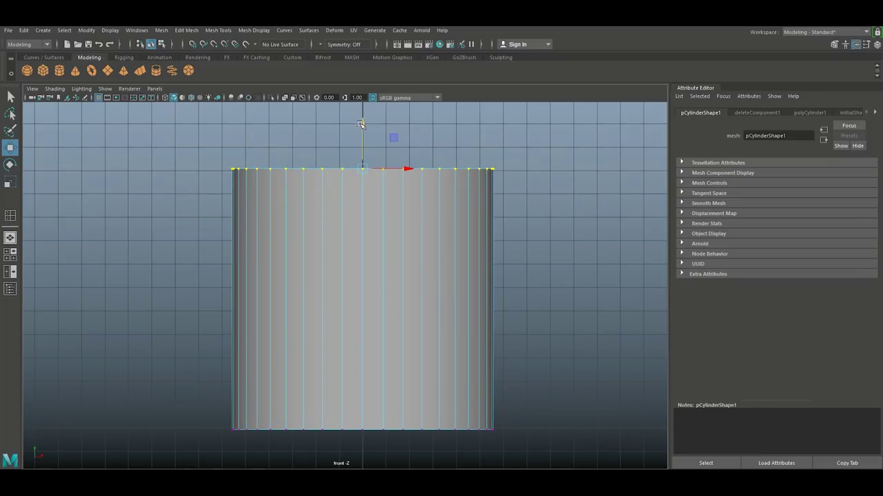
drag(360, 125, 381, 375)
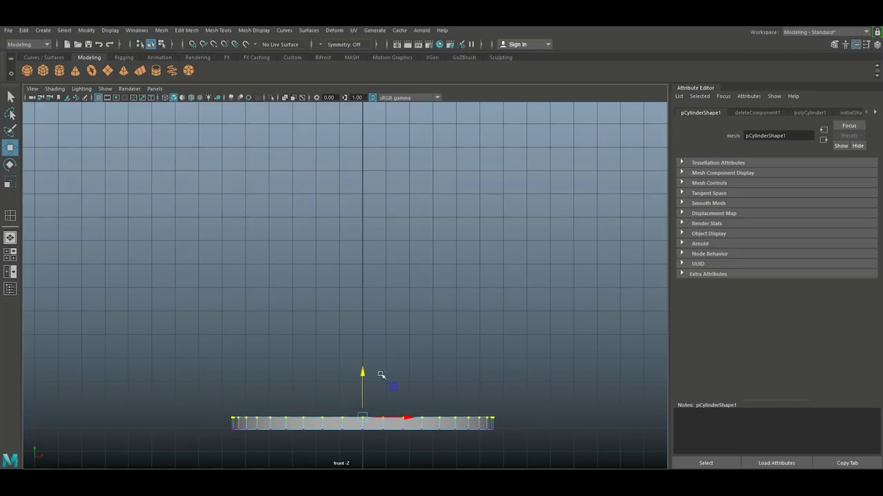
click(11, 255)
key(space)
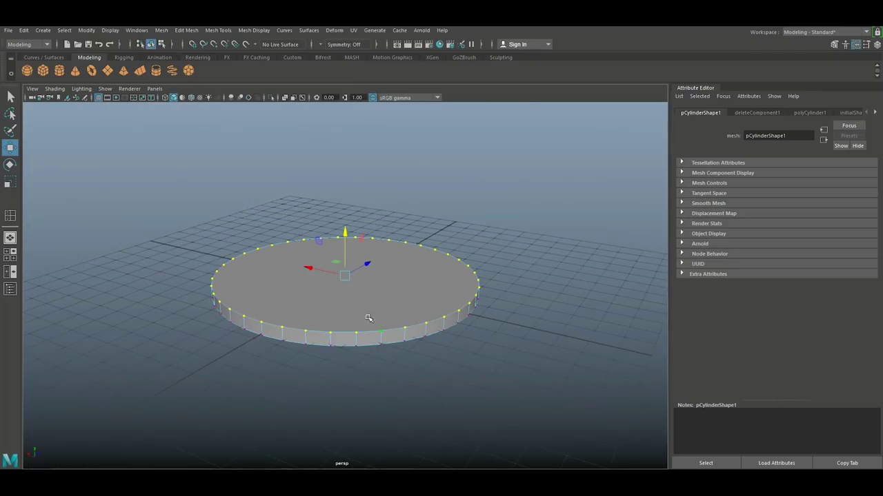
Extrude the disc's top face in the perspective view and scale it slightly inward to form a narrow rim.
alt+drag(369, 318, 401, 285)
right_click(400, 280)
right_drag(400, 280, 403, 269)
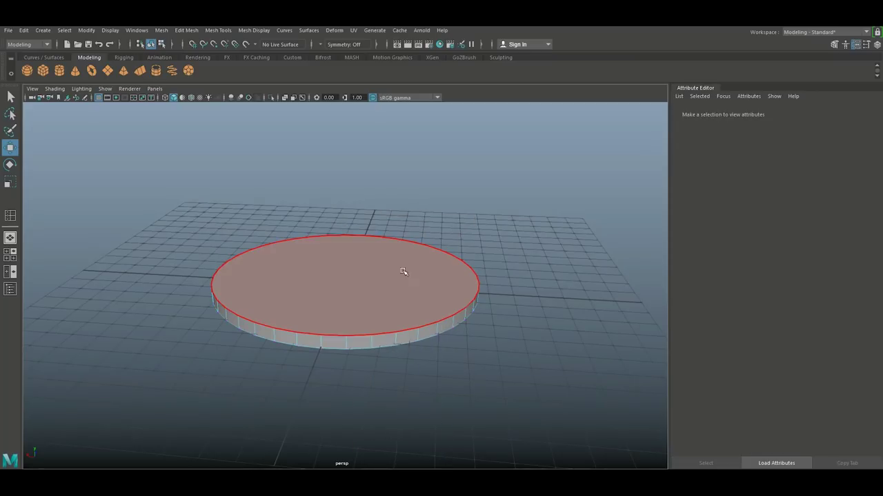
click(405, 279)
key(ctrl+e)
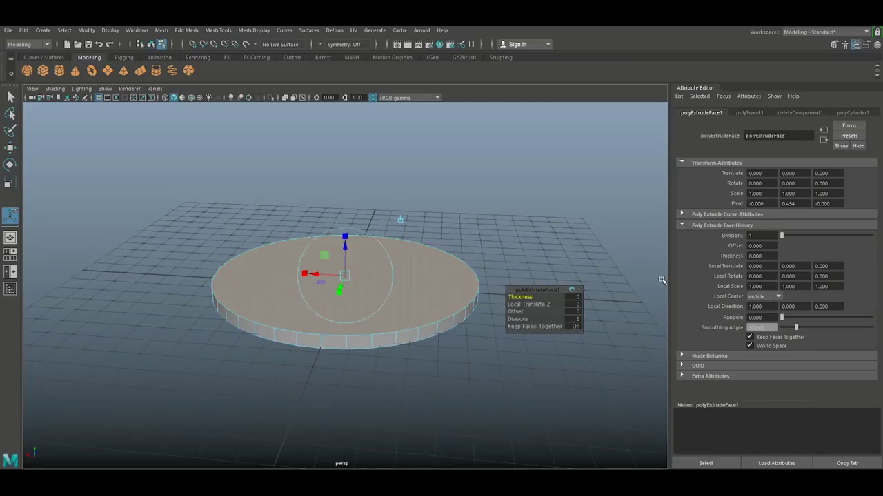
key(r)
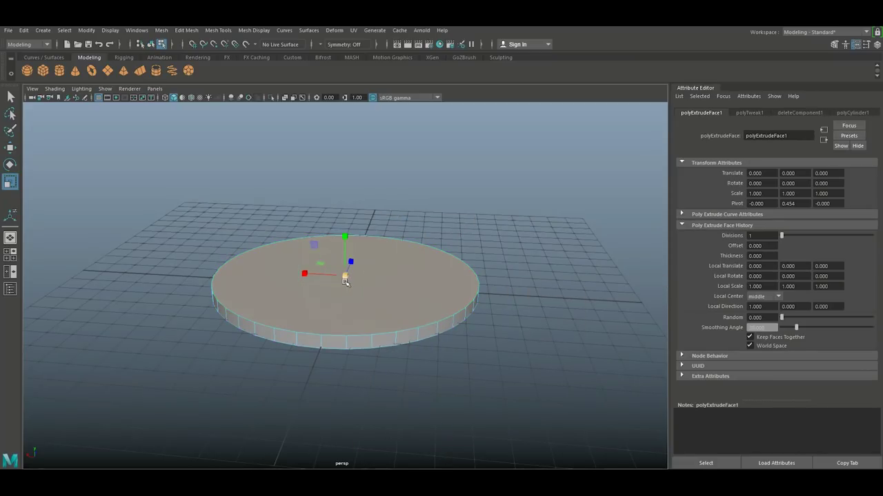
drag(347, 277, 342, 284)
Extrude the face inside the rim and sink it by about 0.22 units.
key(ctrl+e)
key(w)
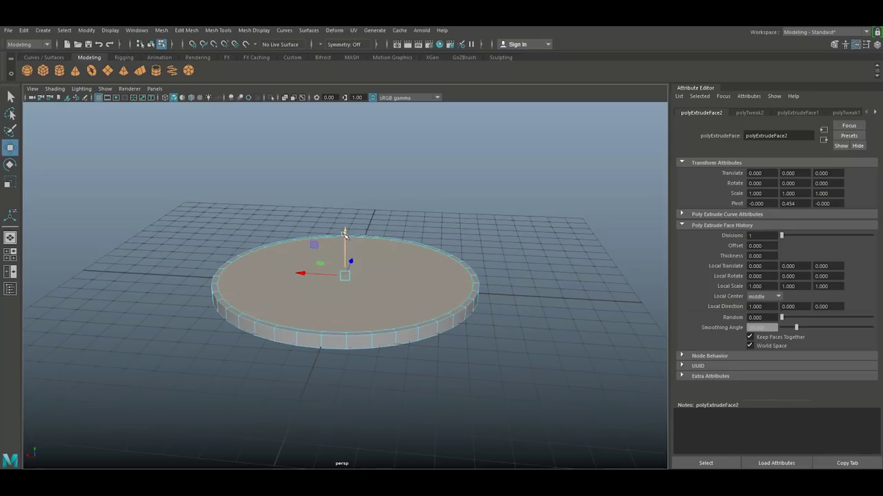
drag(345, 232, 345, 242)
Extrude the recessed face, scale it inward and raise it by about 0.14 units to form a sloped ring.
key(ctrl+e)
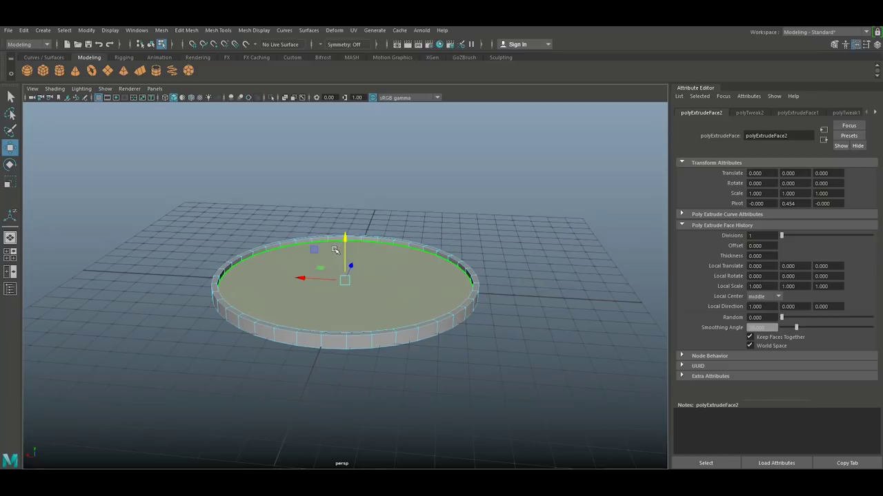
key(r)
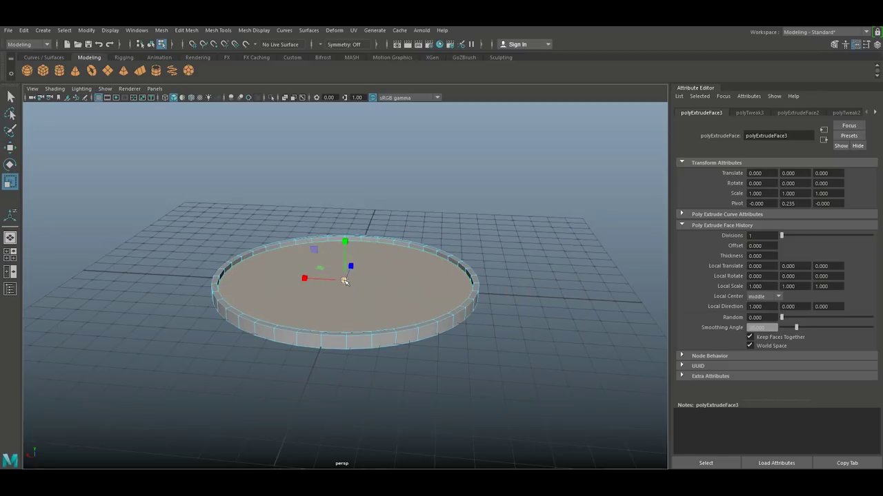
drag(344, 280, 326, 280)
key(w)
drag(347, 244, 347, 240)
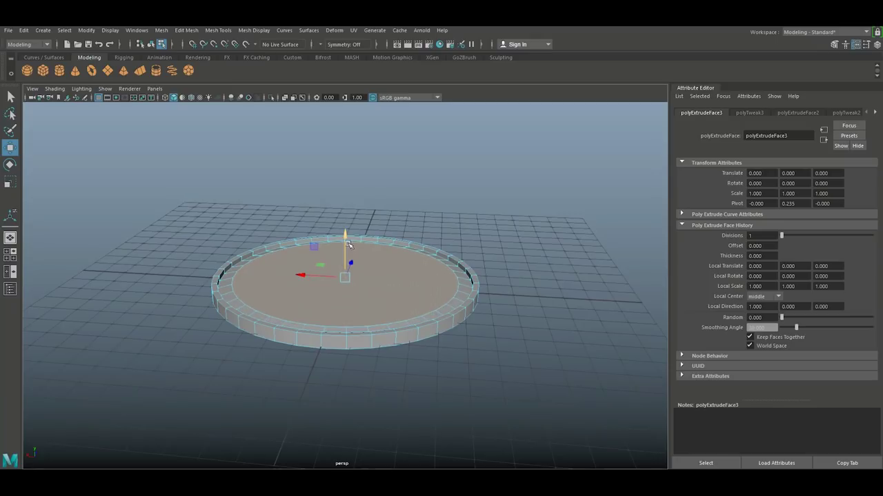
Inset the central face with an extrusion, and extrude it again about 0.12 units downward.
key(ctrl+e)
key(r)
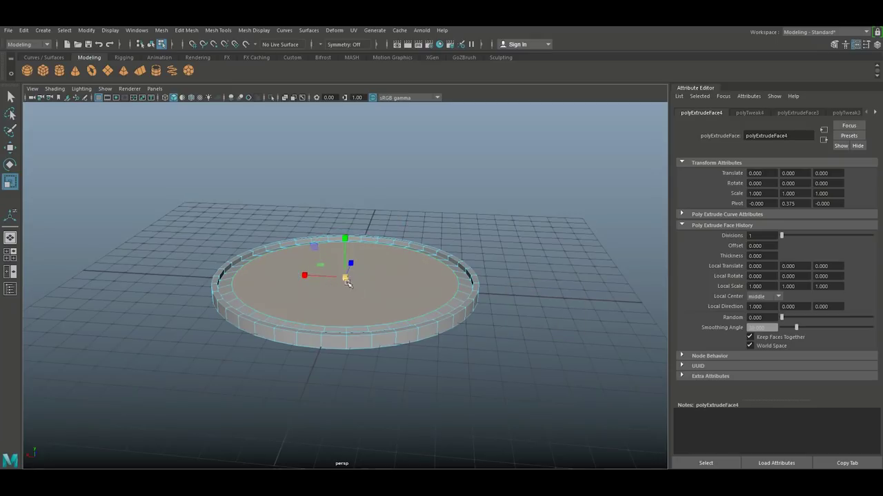
drag(347, 279, 331, 279)
key(ctrl+e)
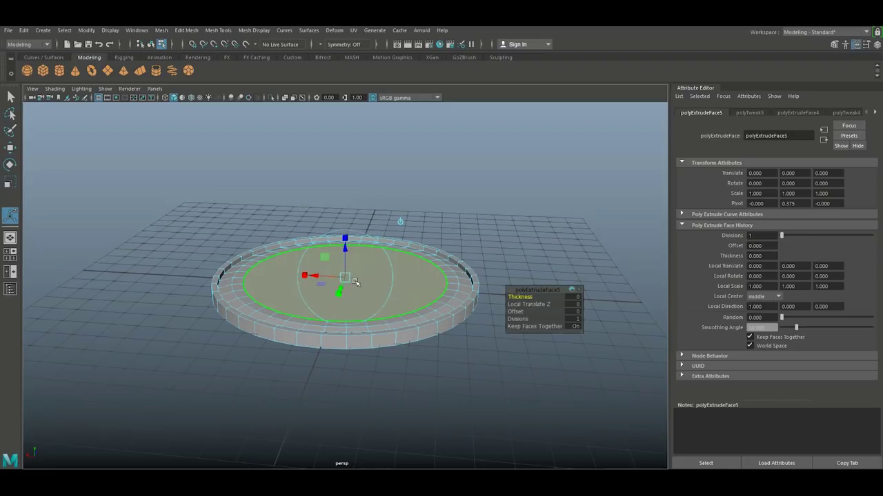
key(w)
drag(343, 234, 344, 237)
Inset the sunken central face very slightly, and extrude it about 0.12 units upward to complete a thin groove.
key(ctrl+e)
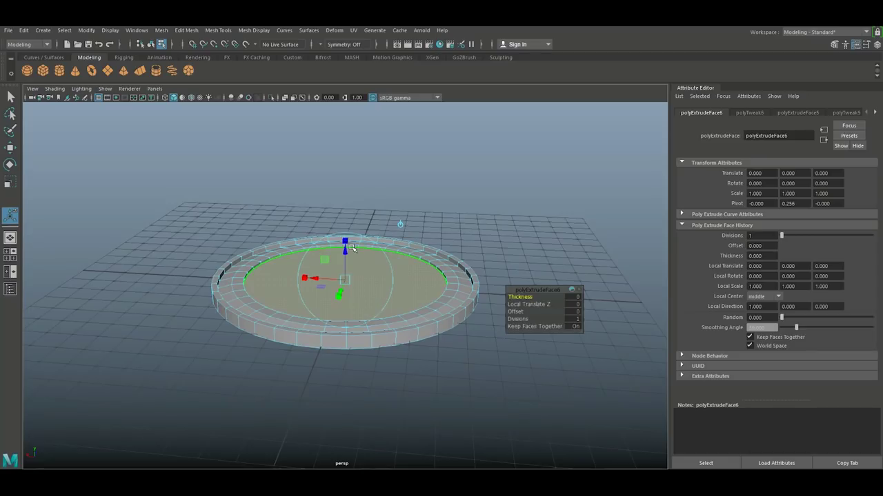
key(r)
drag(348, 281, 343, 280)
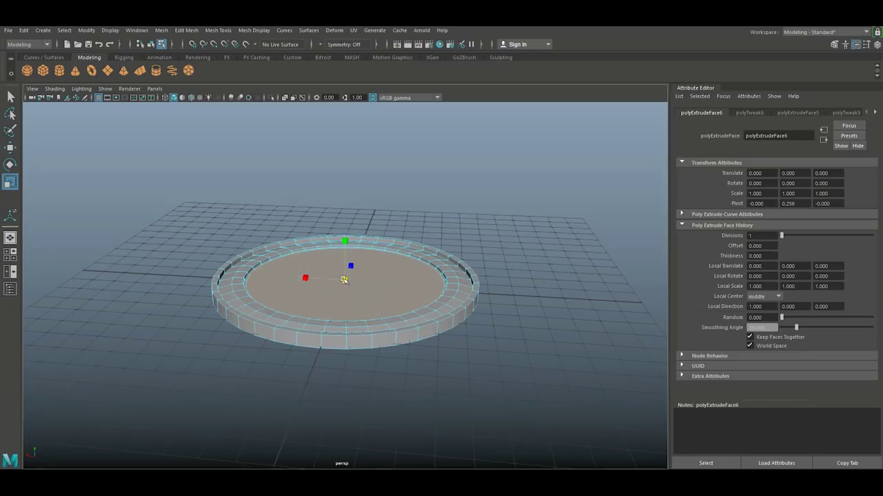
key(ctrl+e)
key(w)
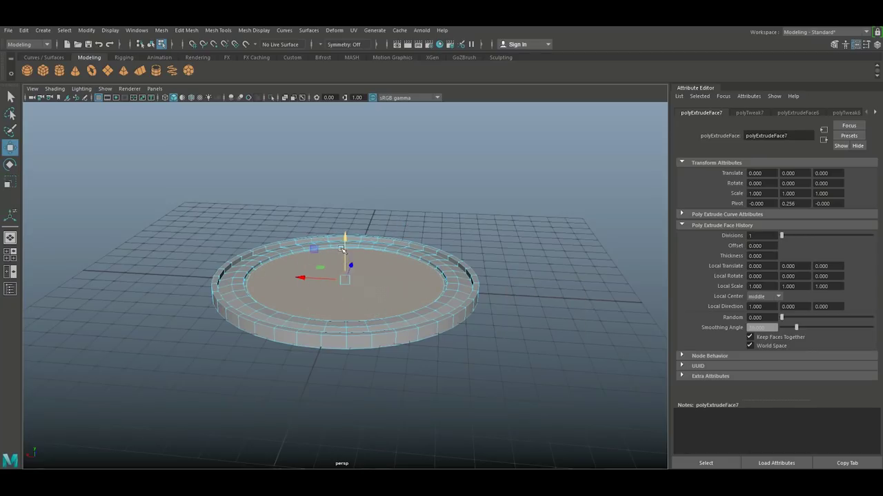
drag(345, 238, 345, 236)
Extrude the central face, shrink it to a small circle in the middle and raise it slightly for a gentle slope.
key(ctrl+e)
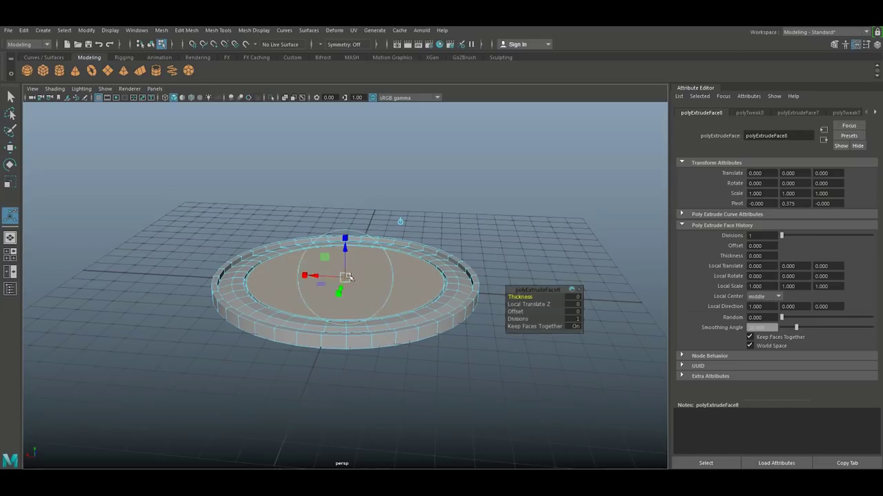
key(r)
drag(345, 279, 265, 276)
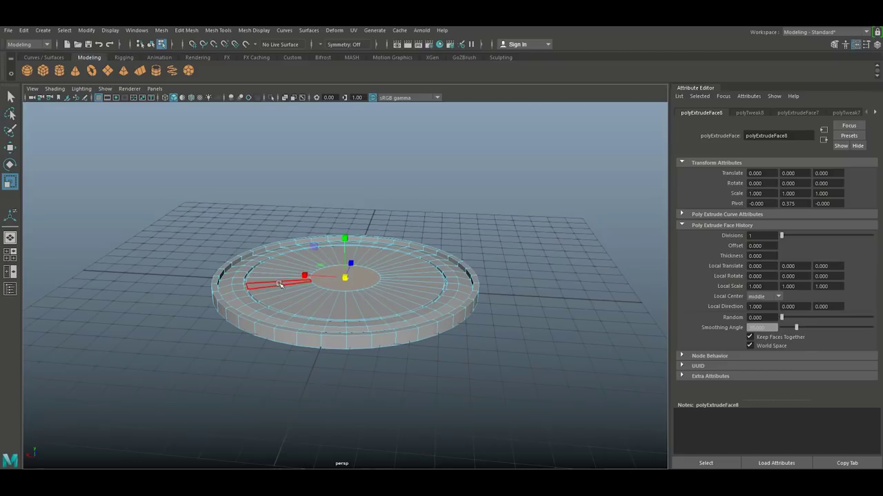
key(w)
drag(344, 238, 345, 231)
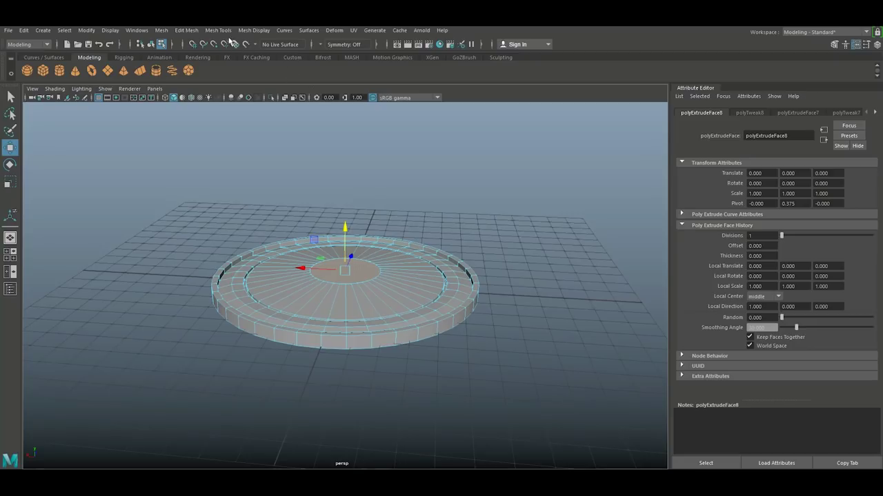
Insert three evenly spaced edge loops across the sloped ring around the central circle.
click(184, 31)
mouse_move(220, 30)
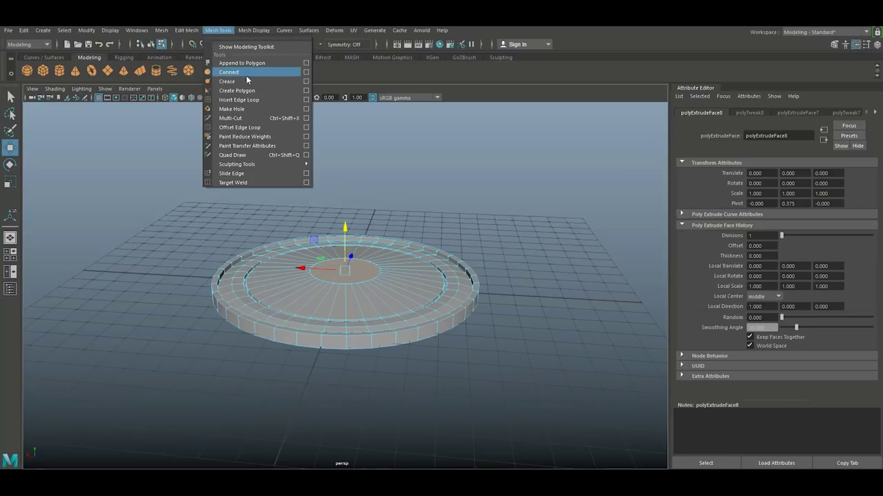
click(306, 100)
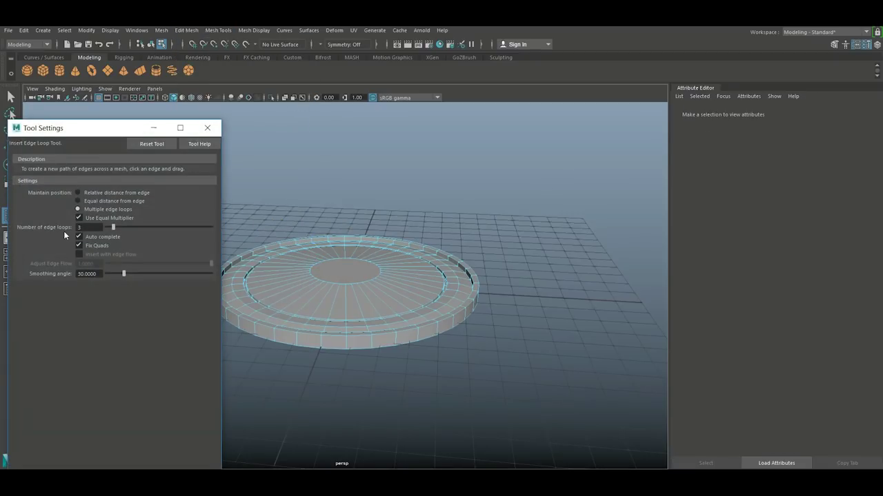
click(343, 308)
click(207, 128)
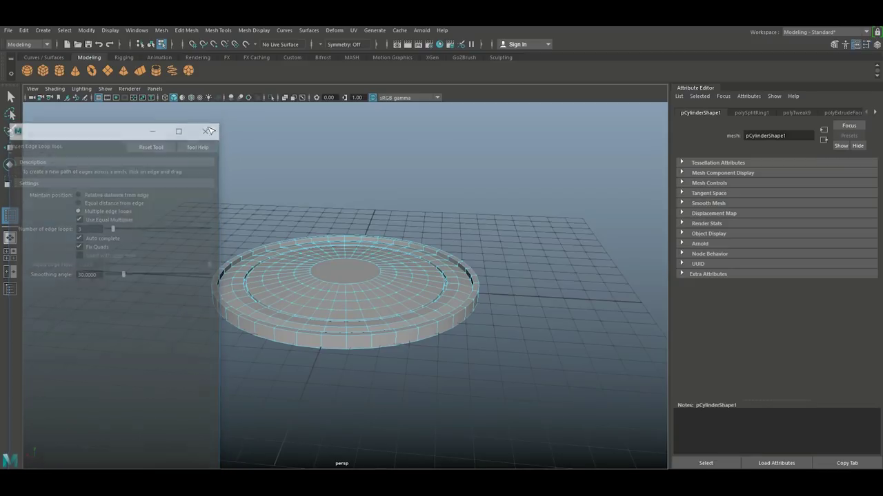
key(q)
scroll(338, 289, up, 3)
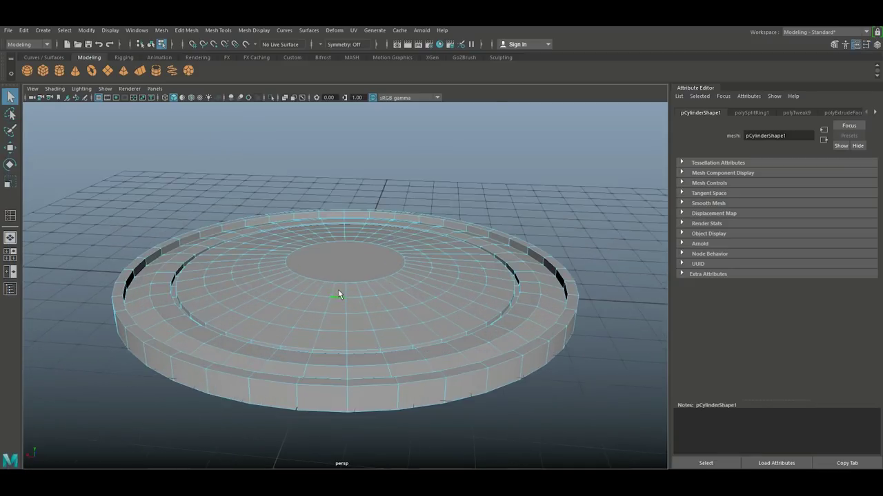
Lower the outermost of the three new edge loops slightly to give the slope a curve.
alt+drag(337, 289, 356, 290)
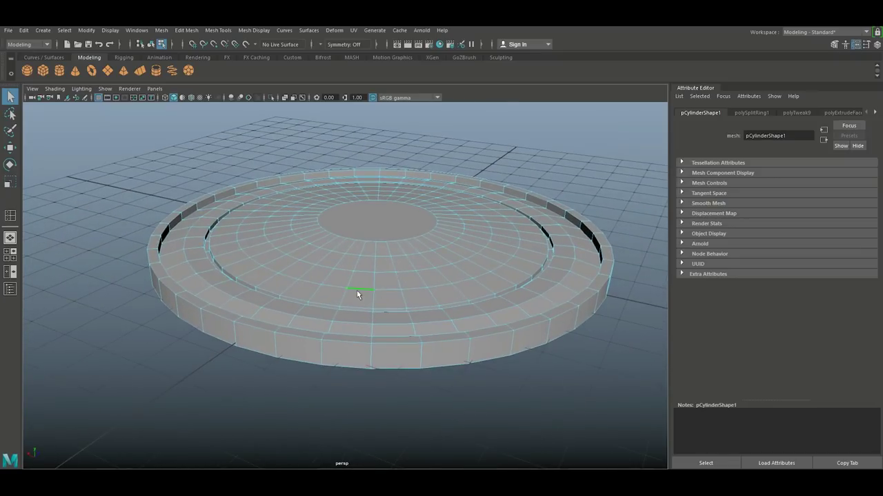
scroll(321, 284, up, 3)
right_drag(225, 238, 223, 211)
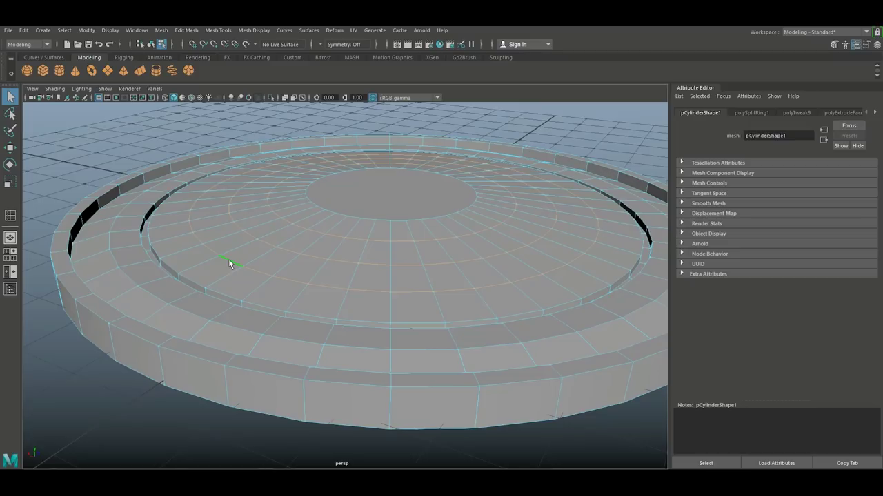
double_click(230, 264)
key(w)
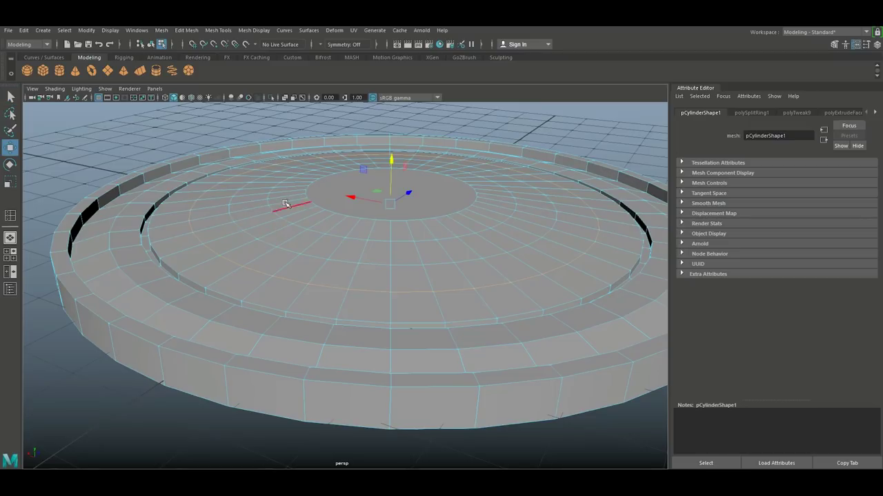
drag(393, 160, 393, 168)
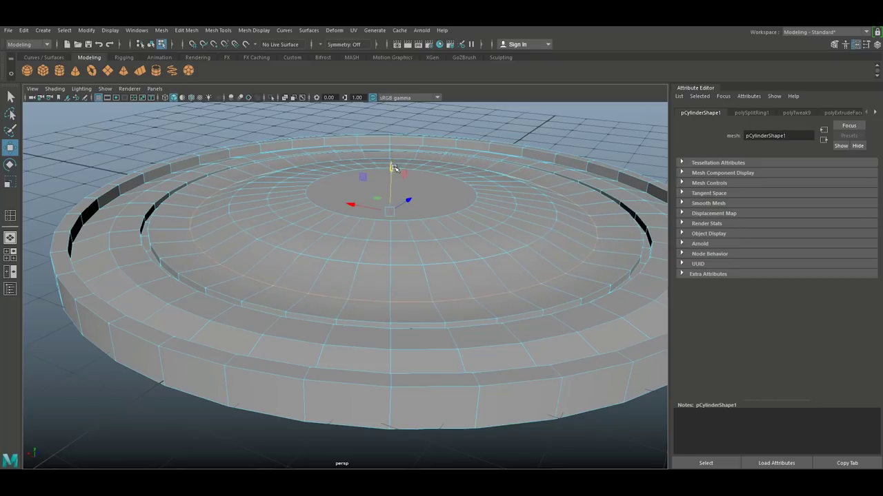
Lower the innermost new edge loop to form a steep step around the central circle, and clear the selection.
double_click(298, 227)
drag(390, 151, 395, 165)
scroll(174, 301, down, 3)
click(151, 369)
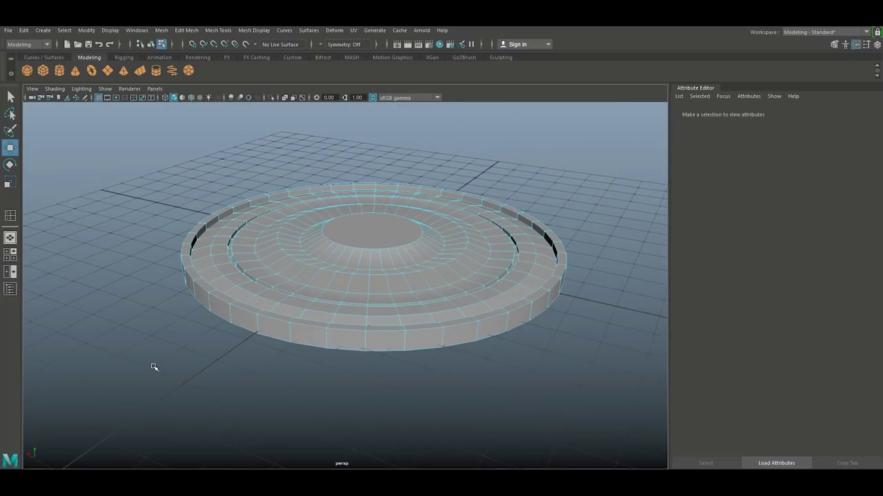
Preview the whole disc in smoothed display and return it to the unsmoothed display.
scroll(172, 365, up, 3)
right_drag(314, 235, 354, 211)
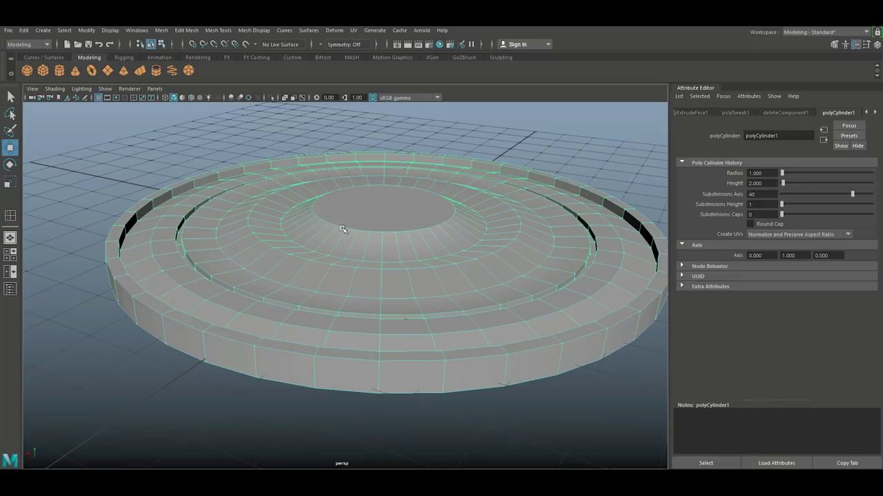
key(3)
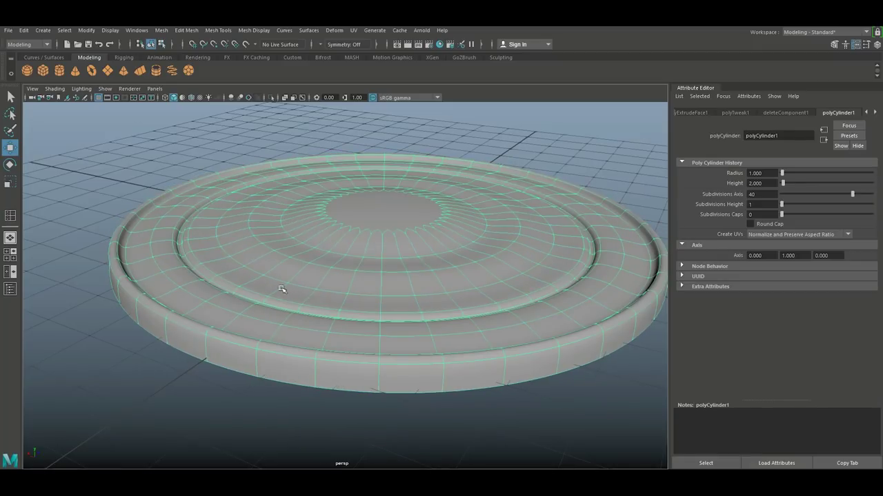
click(207, 384)
click(340, 287)
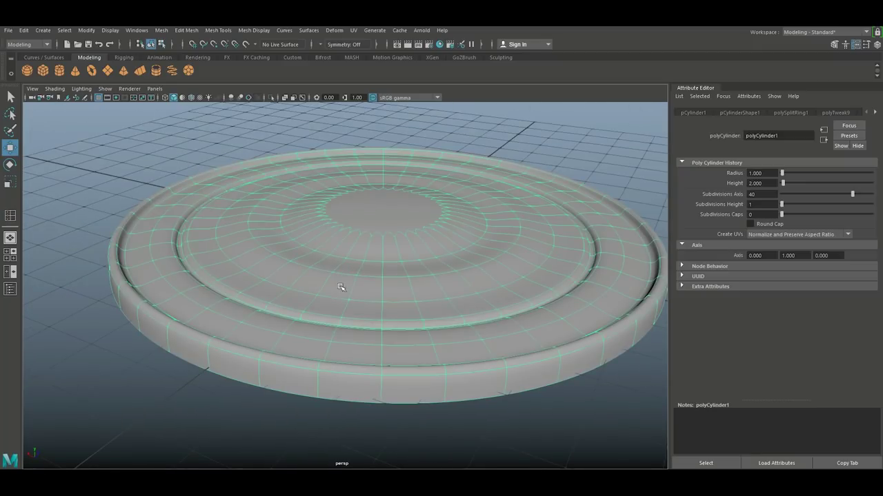
key(1)
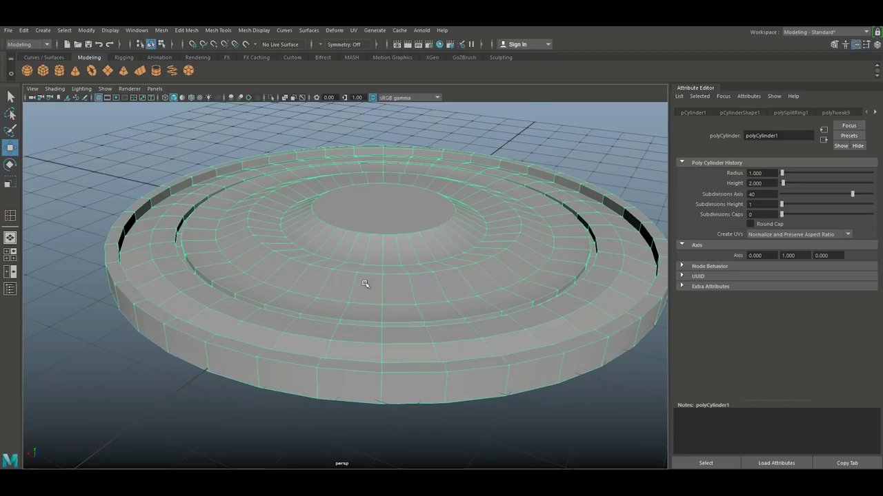
Set the Insert Edge Loop tool to equal distance from edge and add a loop near the upper edge of the outer wall.
alt+drag(364, 283, 302, 140)
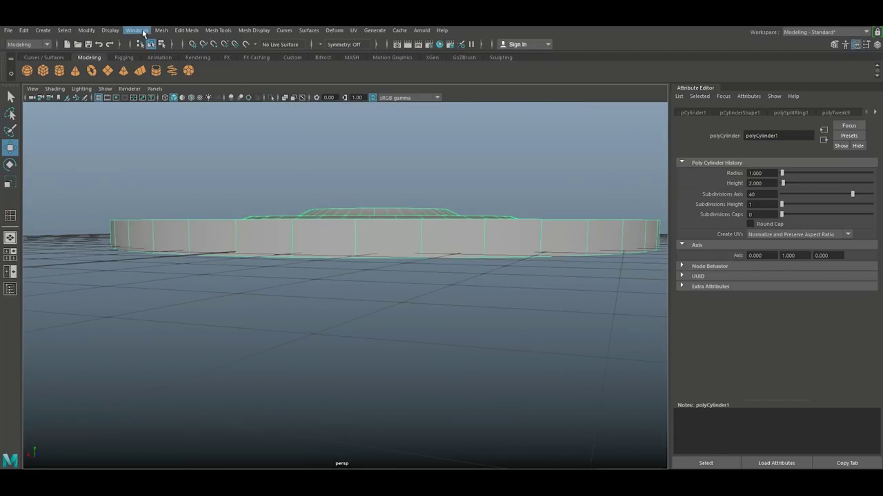
click(218, 31)
mouse_move(187, 32)
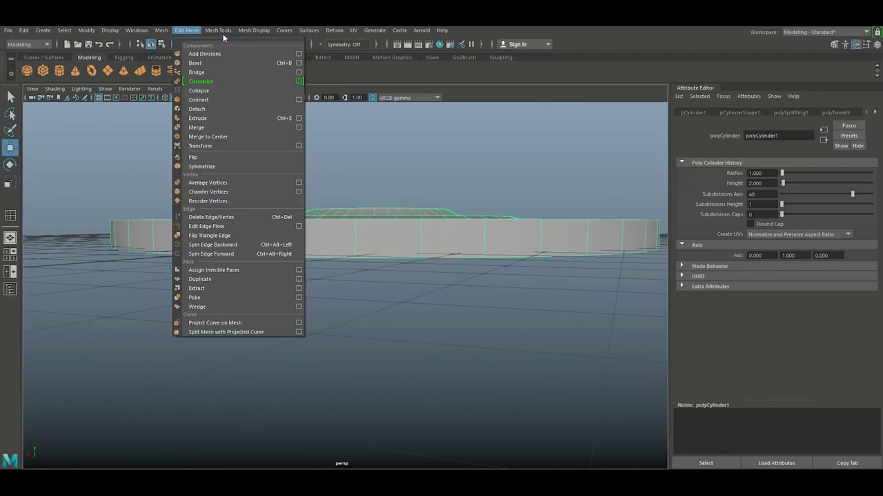
mouse_move(218, 31)
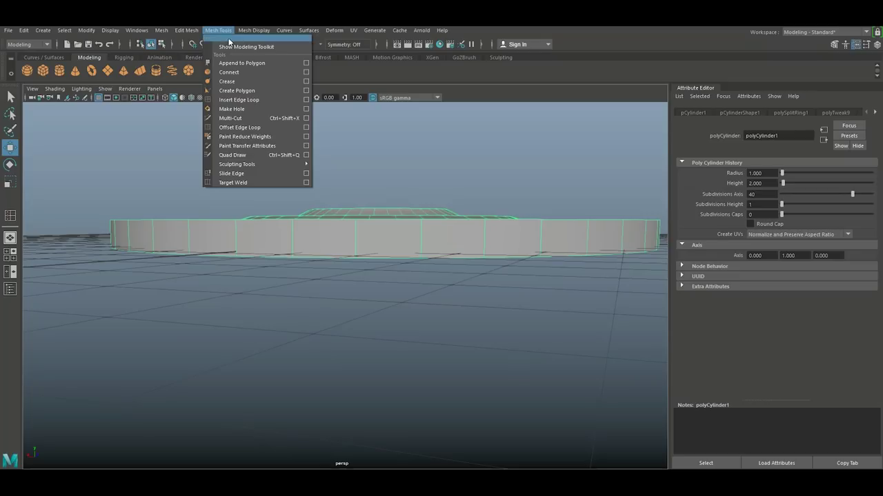
click(306, 100)
click(78, 209)
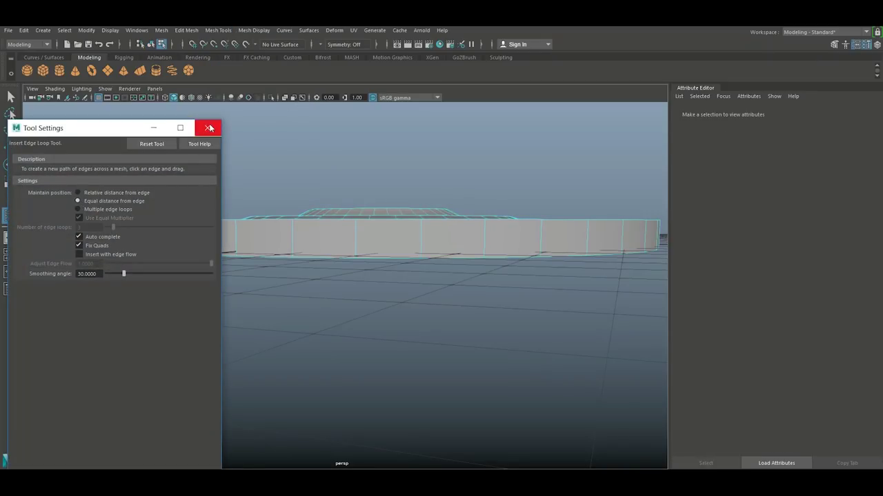
click(207, 128)
scroll(280, 293, up, 5)
scroll(290, 286, down, 5)
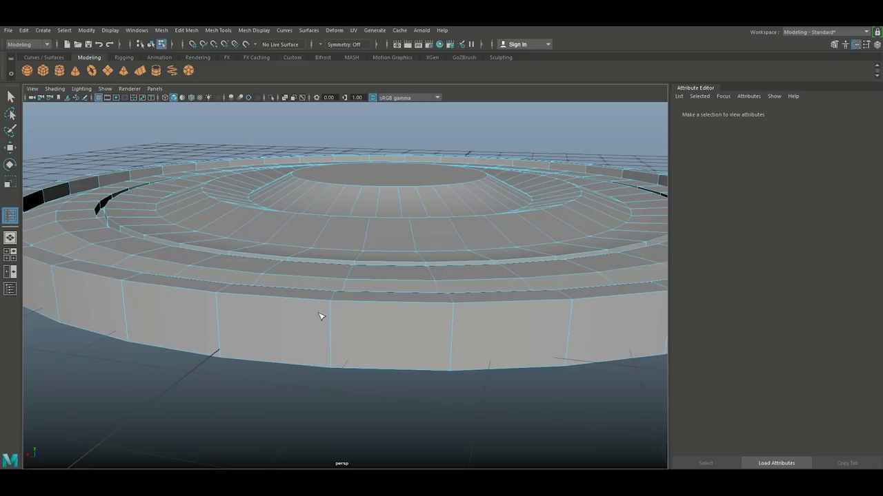
click(335, 314)
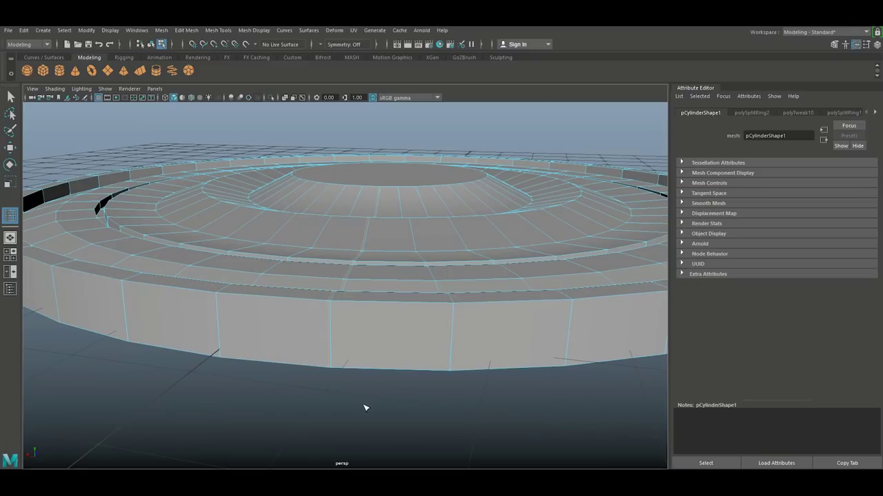
click(334, 305)
Add supporting edge loops near the upper and lower edges of the rim's inner wall and the groove's outer wall.
alt+drag(365, 336, 309, 346)
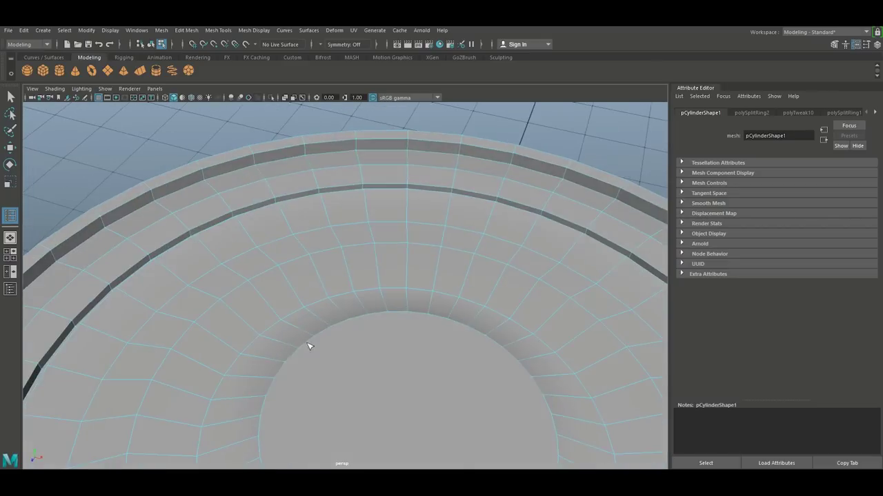
alt+middle_drag(309, 346, 392, 428)
scroll(333, 321, up, 4)
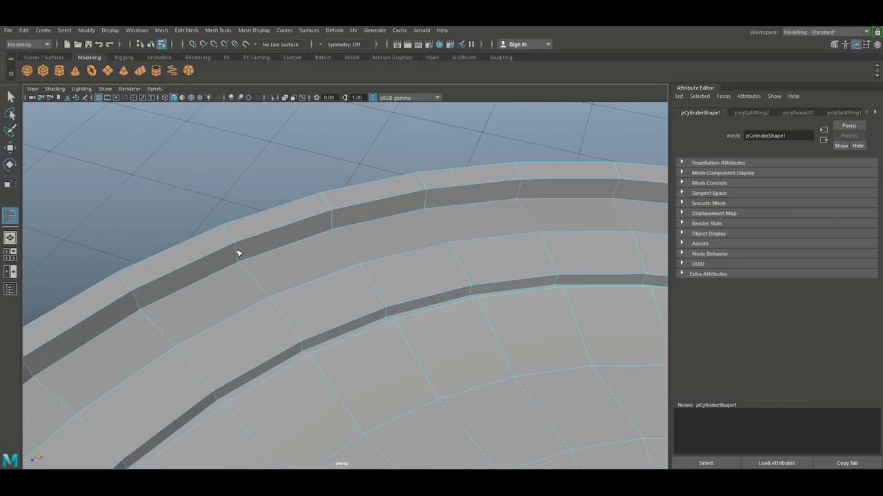
click(240, 247)
click(239, 263)
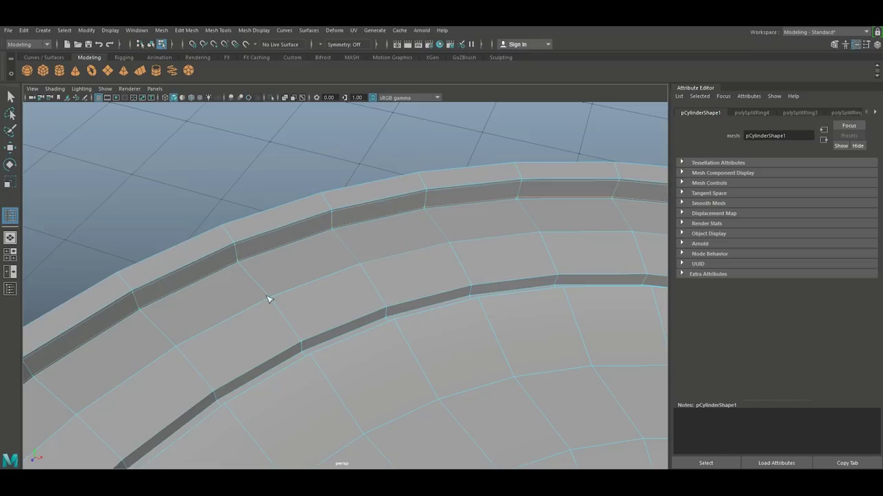
click(303, 347)
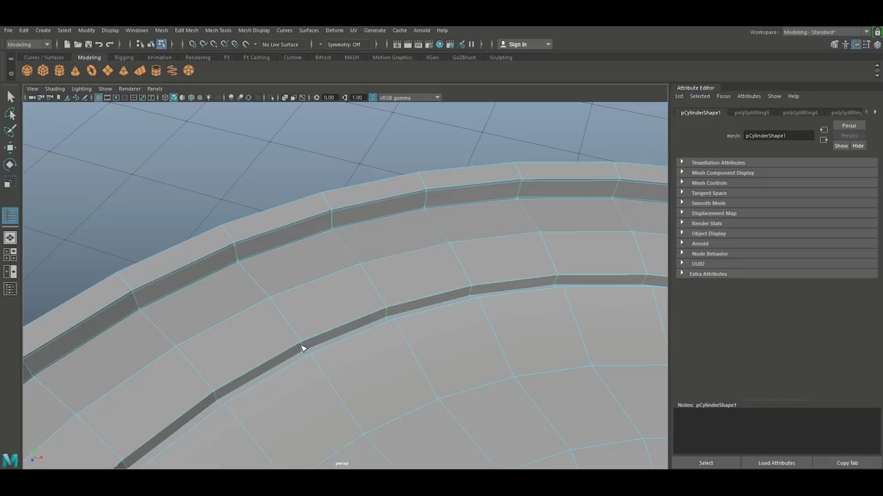
click(303, 351)
Add supporting edge loops beside the outer and inner bends of the raised centre and just below the central circle's edge.
alt+drag(260, 369, 386, 338)
alt+middle_drag(386, 339, 67, 317)
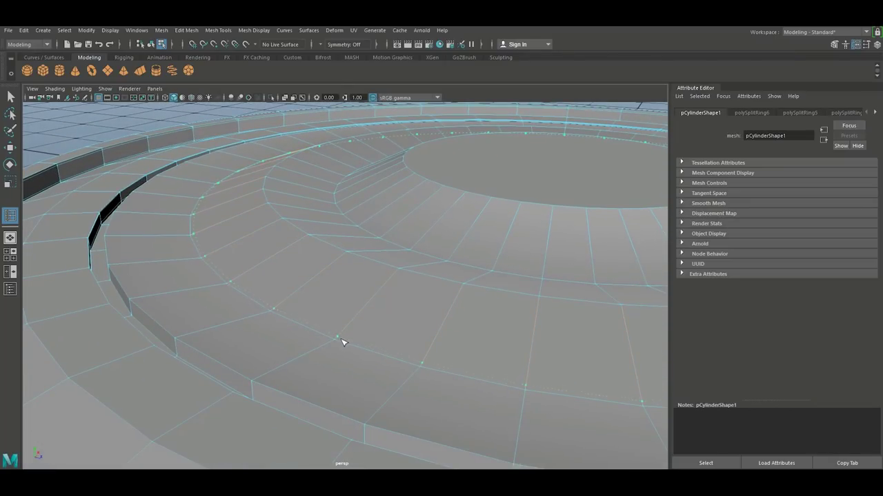
click(353, 343)
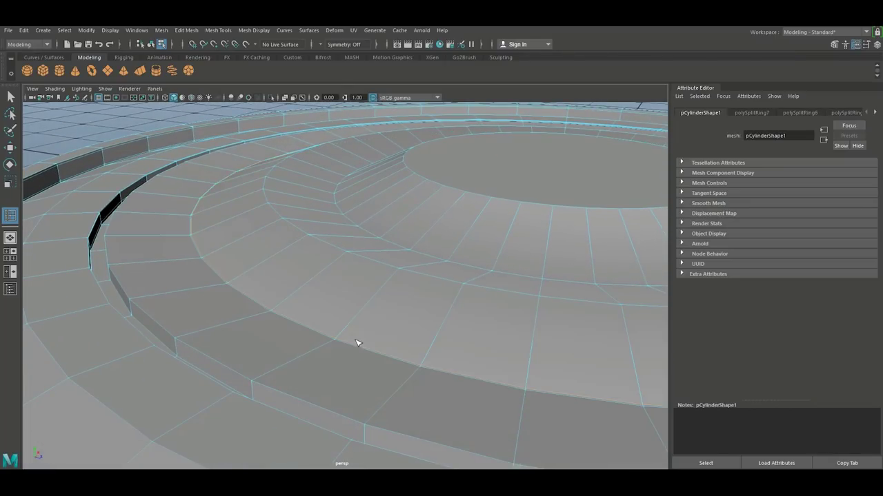
click(451, 262)
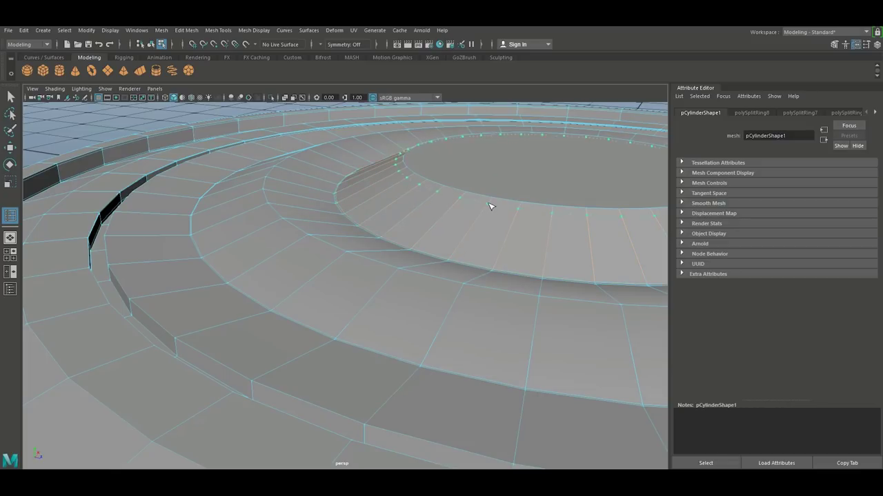
key(q)
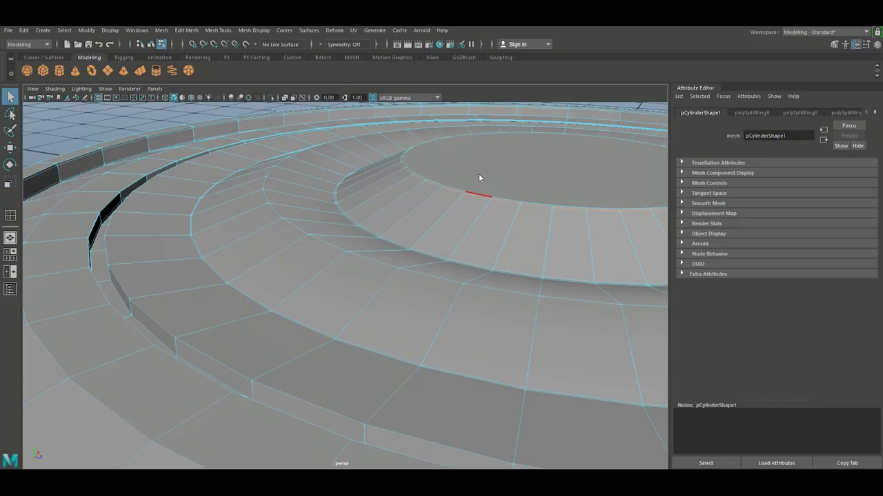
Preview the disc in smoothed display and examine how sharply the supported edges and central circle hold.
right_drag(478, 194, 528, 163)
key(3)
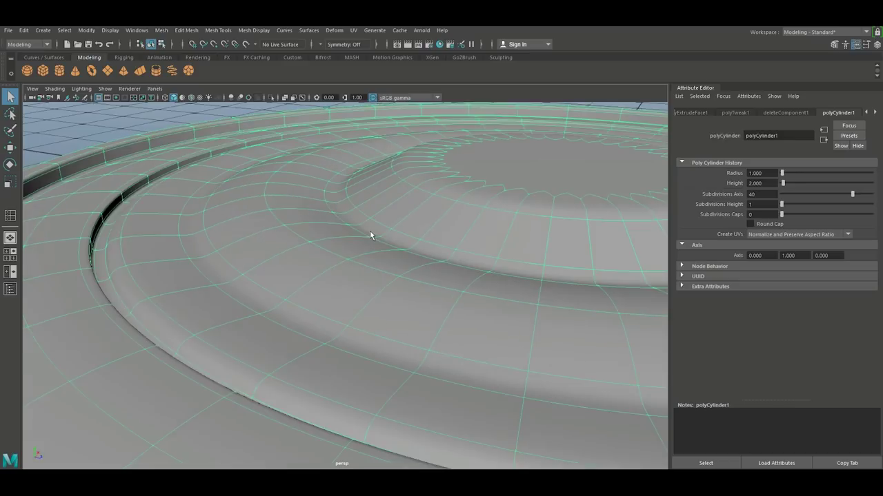
scroll(369, 231, down, 8)
click(141, 352)
alt+drag(307, 385, 395, 294)
click(395, 294)
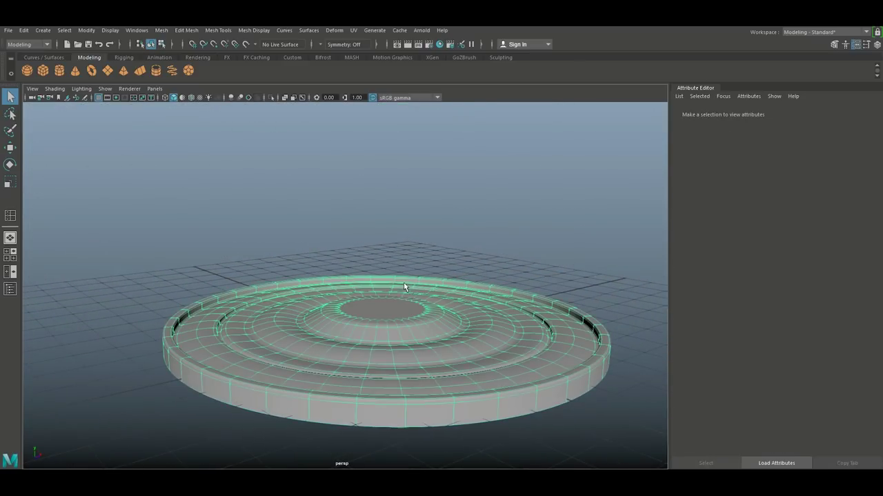
Extrude the central circular face and scale it very slightly inward to support its edge.
scroll(380, 329, up, 5)
scroll(388, 332, up, 4)
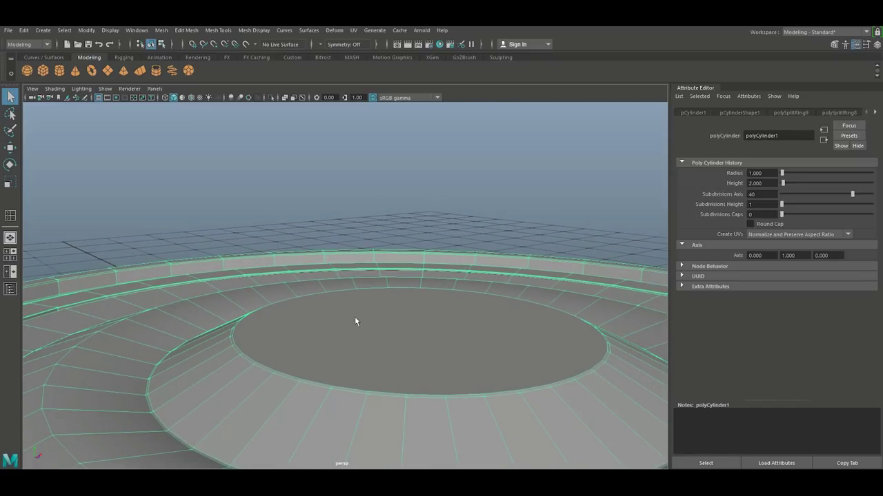
right_drag(355, 318, 355, 262)
click(355, 330)
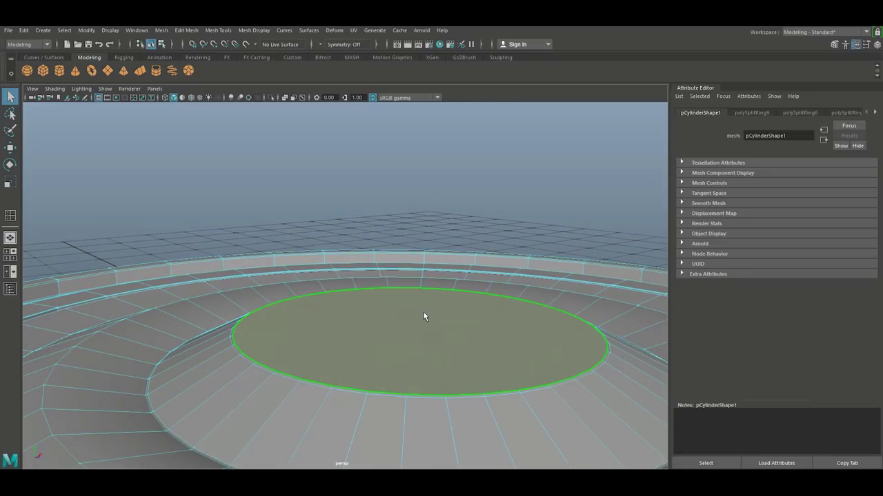
key(ctrl+e)
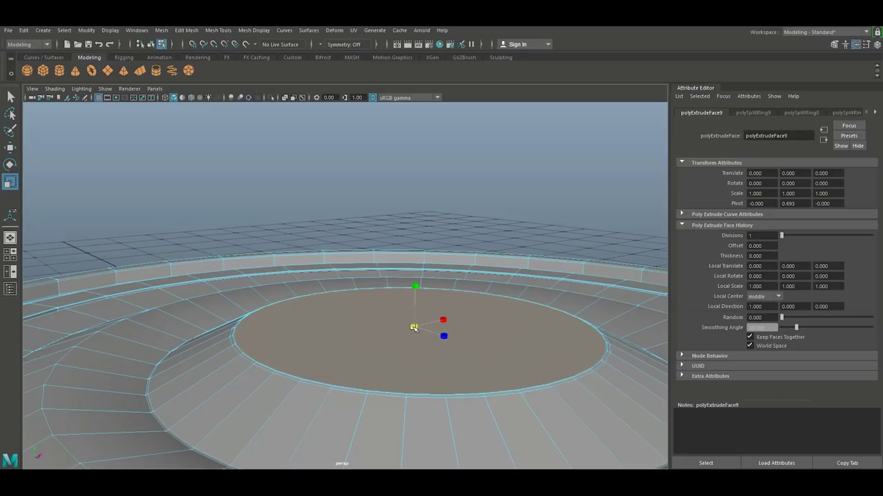
key(q)
Show the whole disc in smoothed display with nothing selected and check its shape.
right_drag(336, 236, 386, 221)
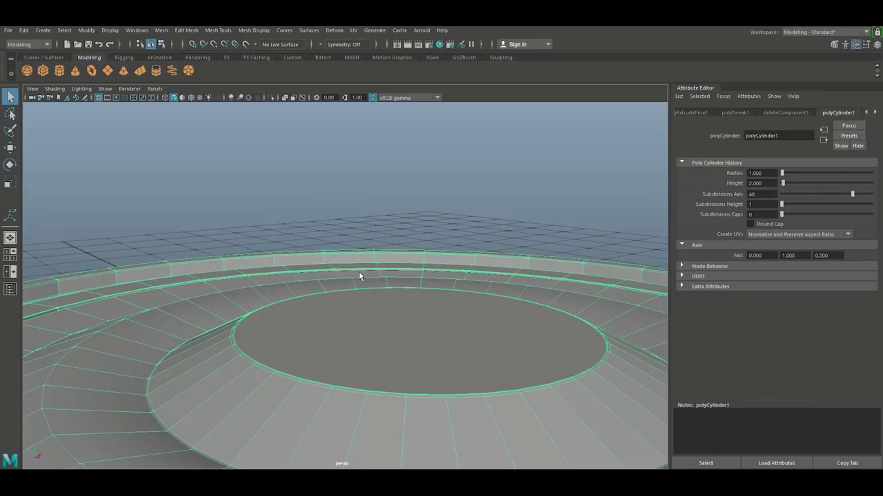
key(3)
click(308, 243)
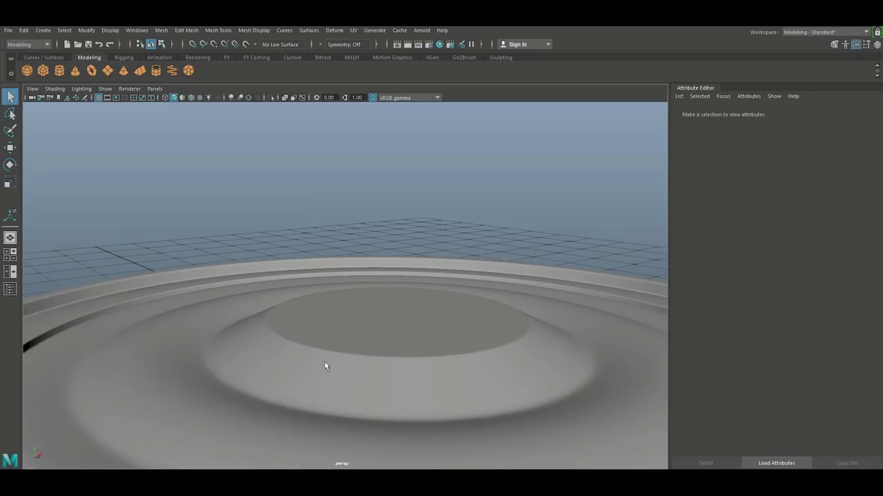
scroll(386, 340, down, 5)
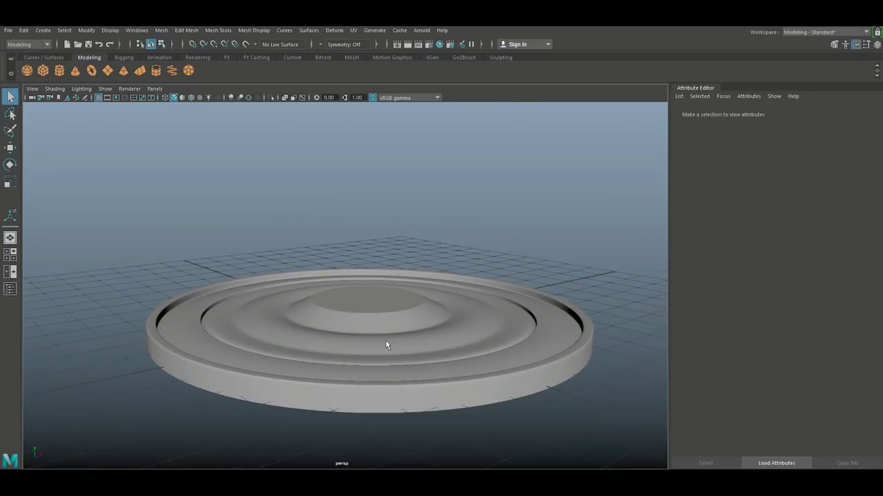
Return the disc to unsmoothed display, extrude the central circular face and scale it inward to about 80 percent of its diameter.
alt+drag(366, 349, 364, 377)
scroll(363, 362, up, 5)
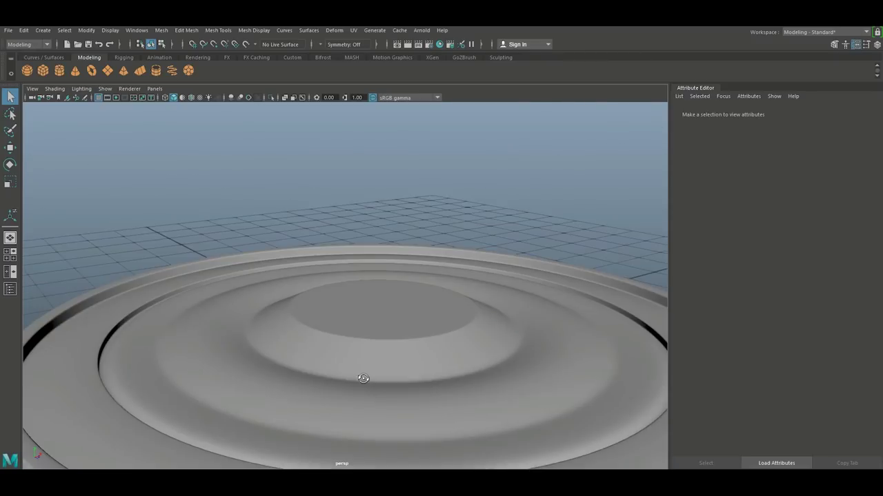
click(384, 316)
key(1)
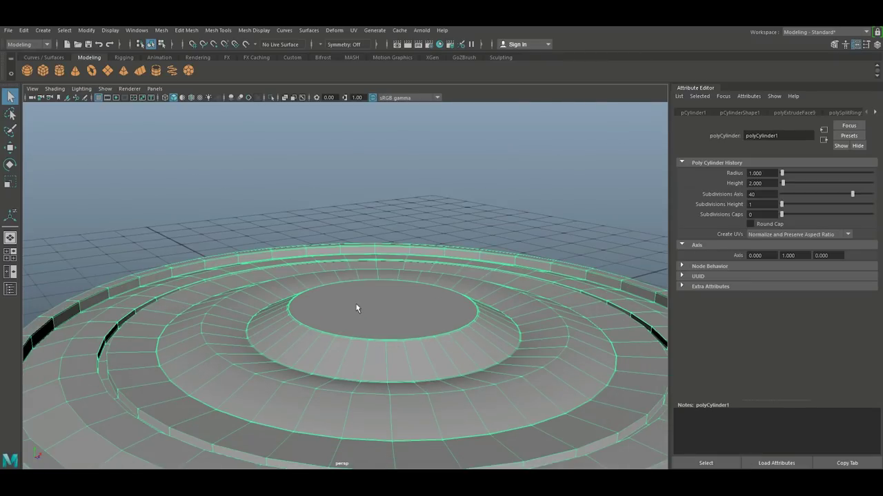
right_drag(356, 304, 354, 258)
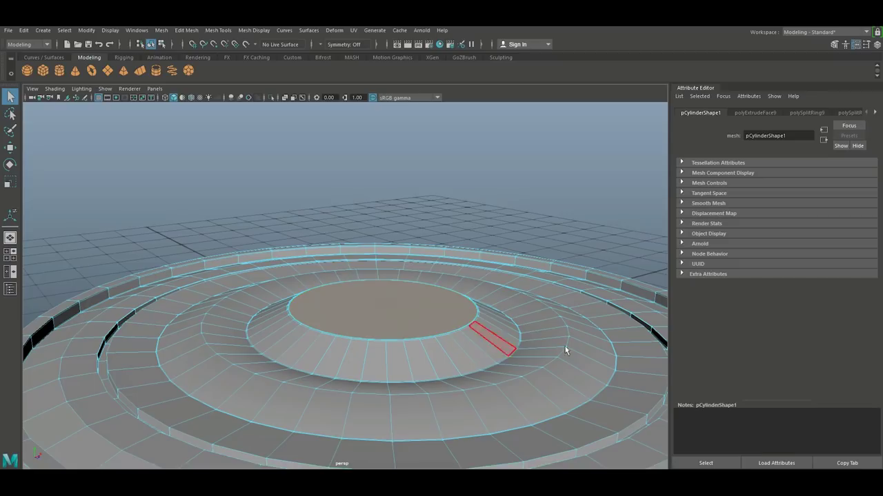
key(ctrl+e)
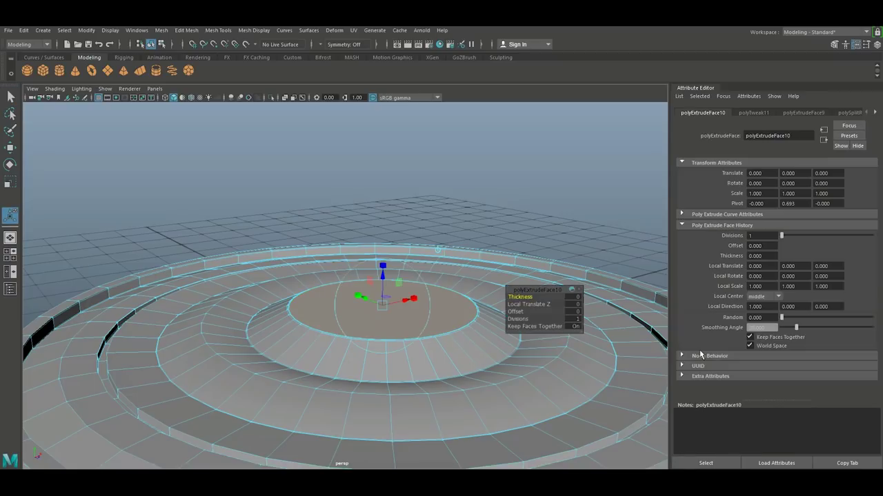
key(r)
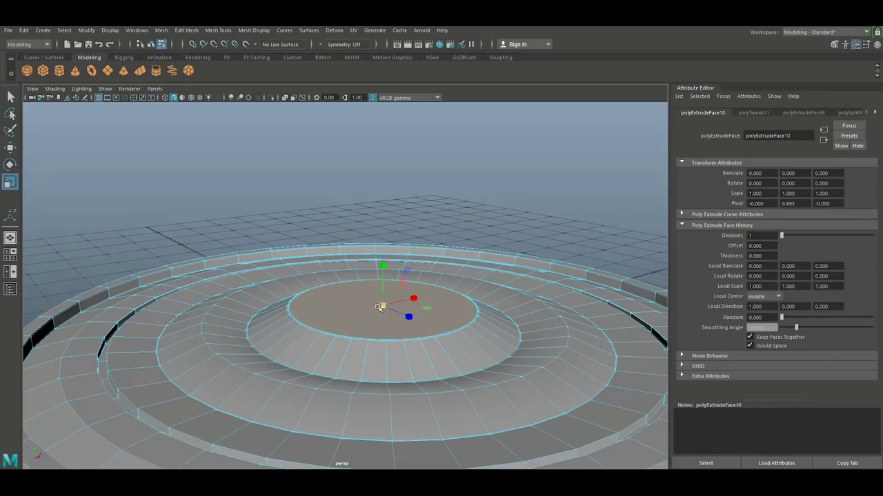
drag(382, 305, 358, 309)
Extrude the inset central face upward by about 5.8 units to form a tall cylindrical column.
key(ctrl+e)
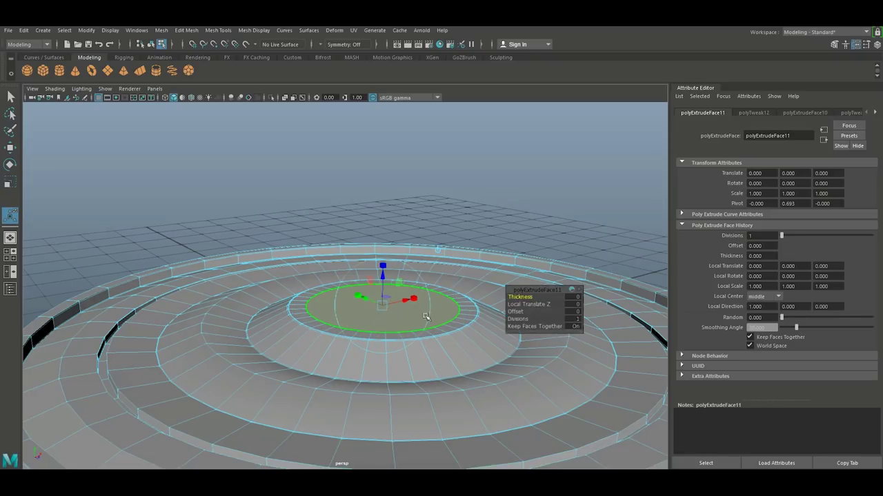
key(w)
scroll(418, 269, down, 4)
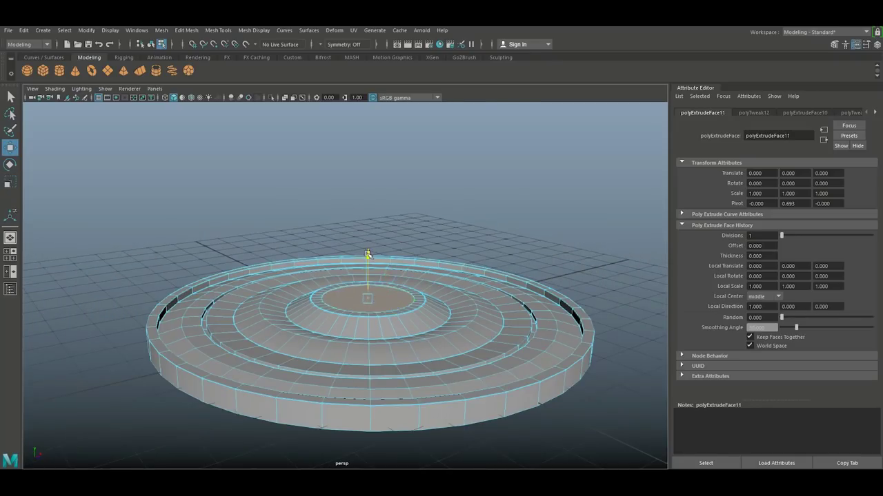
drag(367, 253, 383, 139)
scroll(381, 193, down, 2)
scroll(381, 193, down, 2)
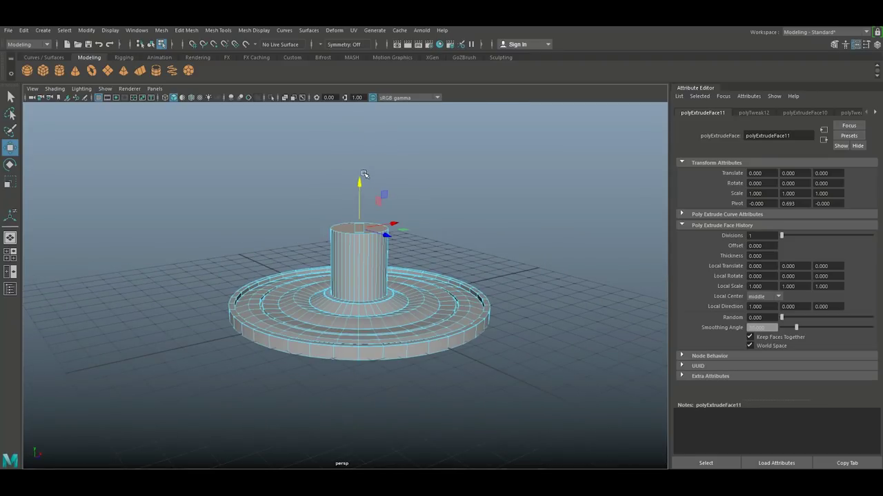
drag(362, 181, 362, 107)
scroll(394, 281, up, 3)
alt+middle_drag(432, 250, 428, 416)
Inset the column's top face slightly with an extrusion, and extrude the inset face upward about 0.1 units as a short neck.
key(ctrl+e)
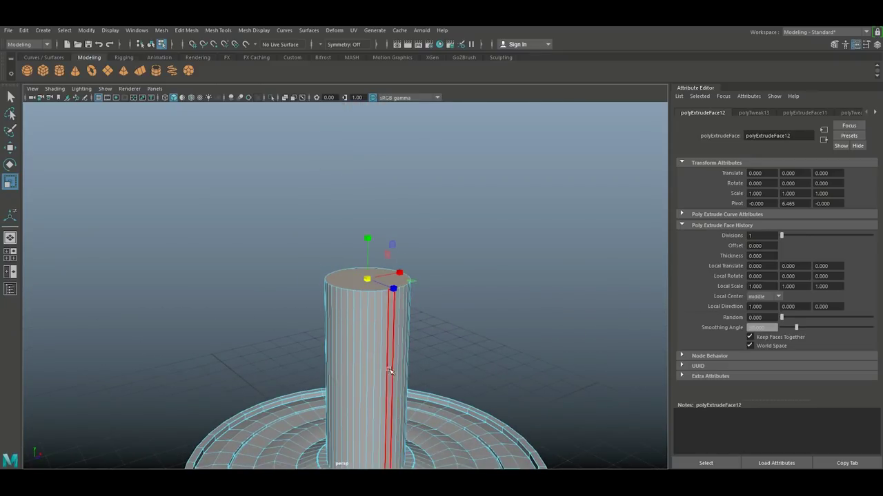
scroll(424, 359, up, 2)
alt+drag(424, 358, 389, 302)
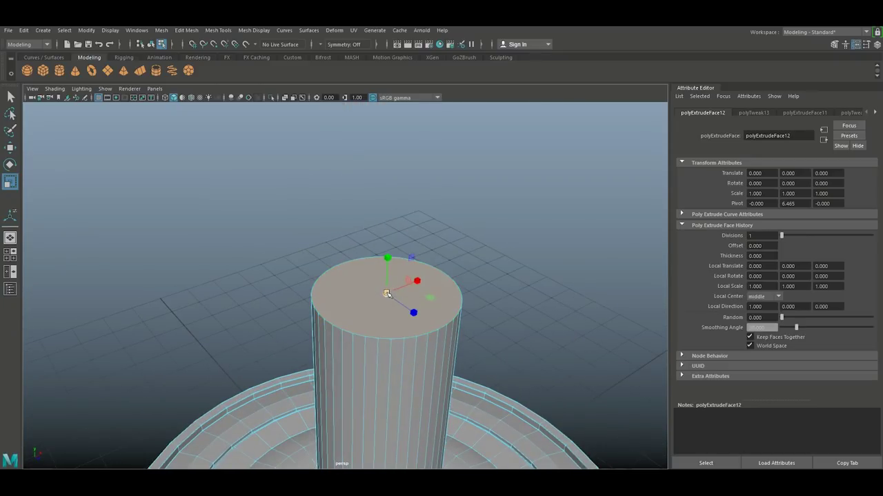
key(ctrl+e)
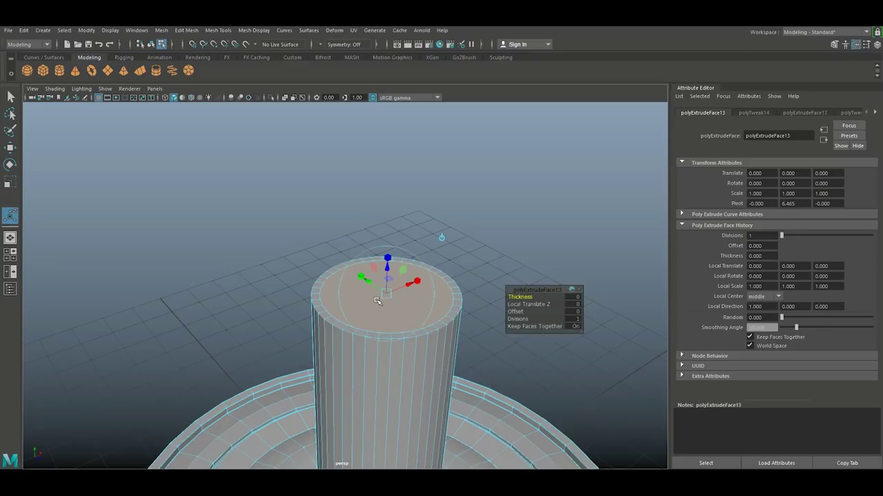
key(w)
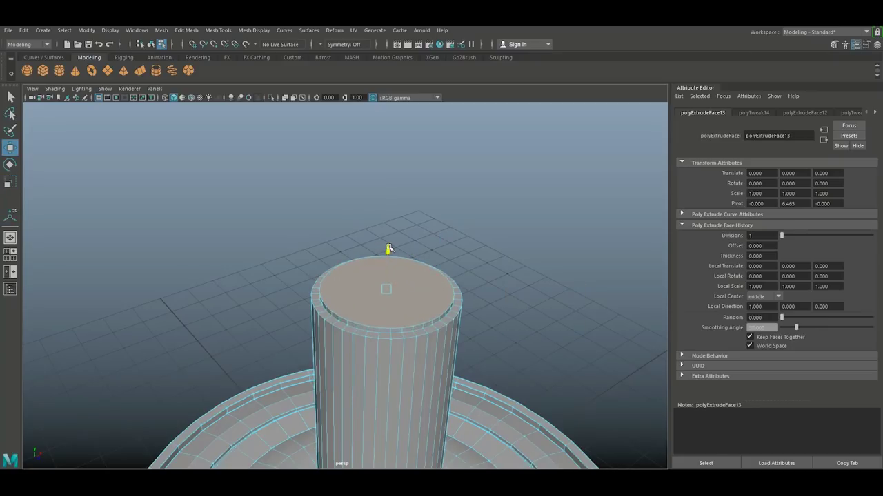
Extrude the neck's top face, scale it outward to the column's width and raise it slightly to form a flared lip.
key(ctrl+e)
key(r)
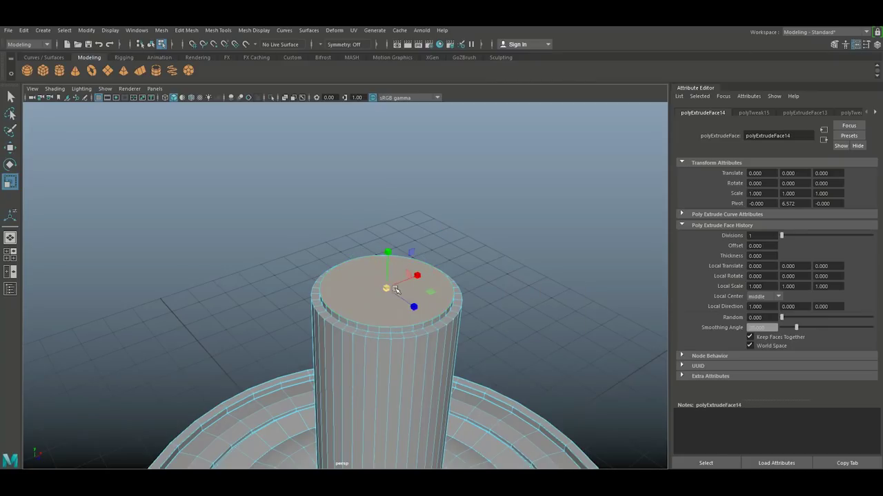
drag(386, 288, 397, 290)
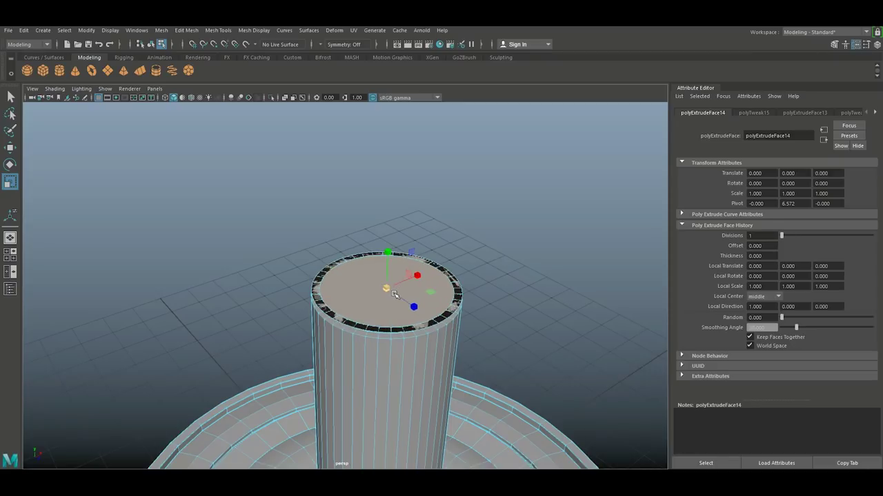
key(w)
drag(387, 247, 388, 241)
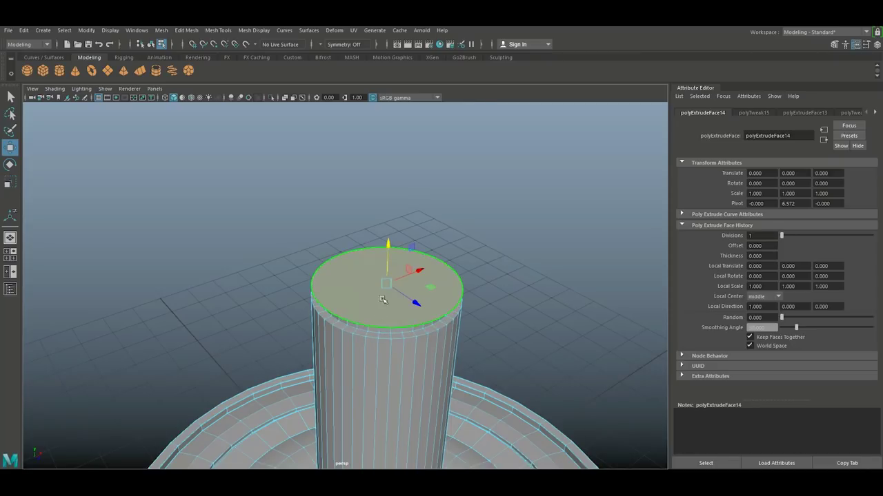
Set Insert Edge Loop to multiple edge loops with a count of 5 and add evenly spaced loops around the column.
scroll(383, 358, down, 3)
alt+drag(388, 370, 416, 335)
scroll(417, 335, down, 4)
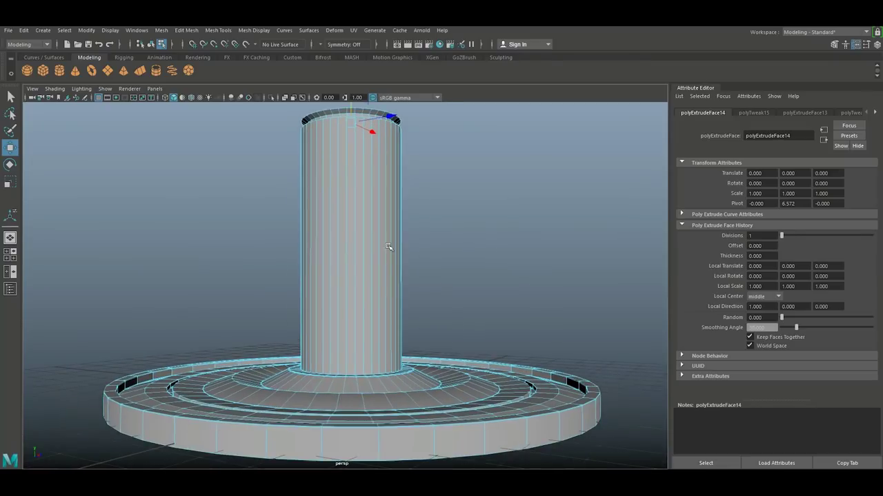
click(218, 30)
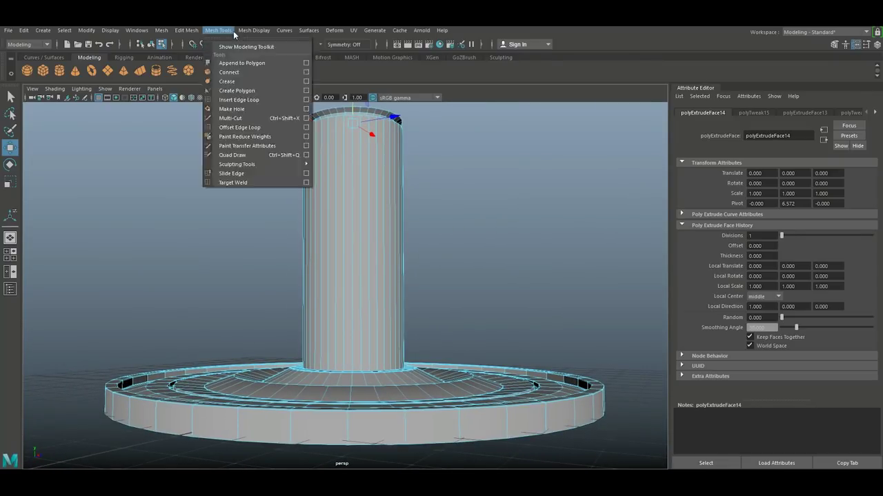
click(306, 100)
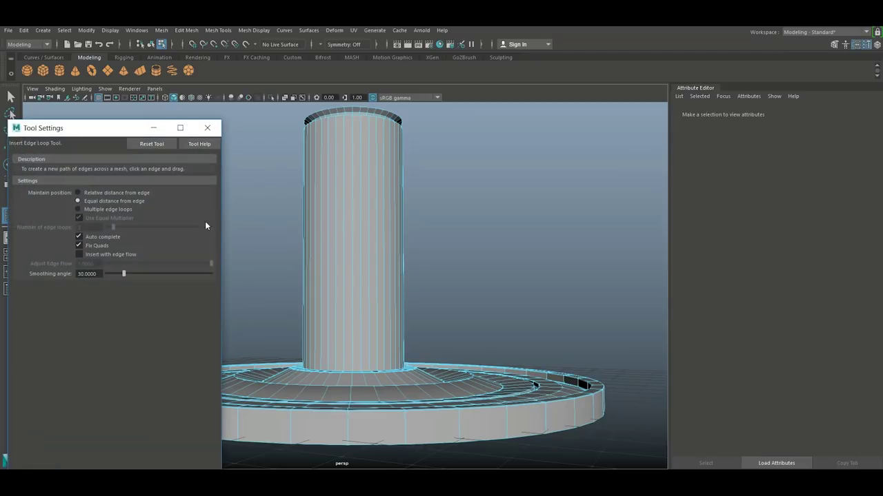
click(78, 208)
double_click(93, 228)
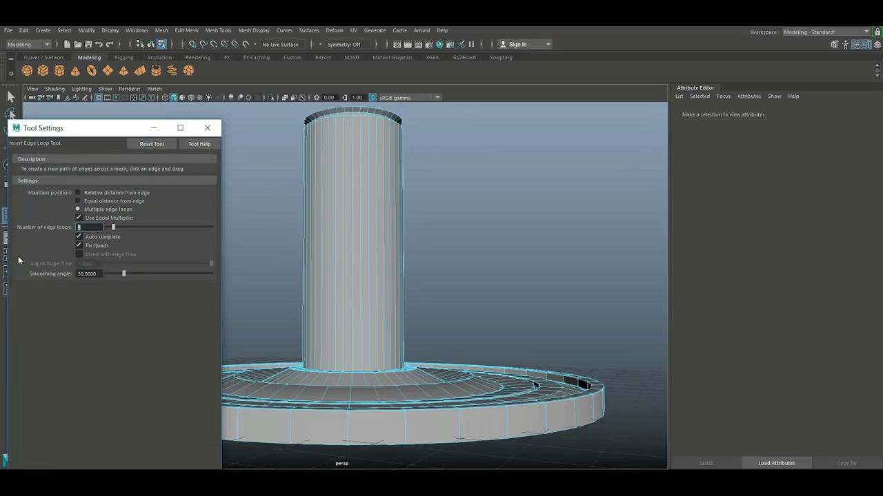
text(5)
click(351, 257)
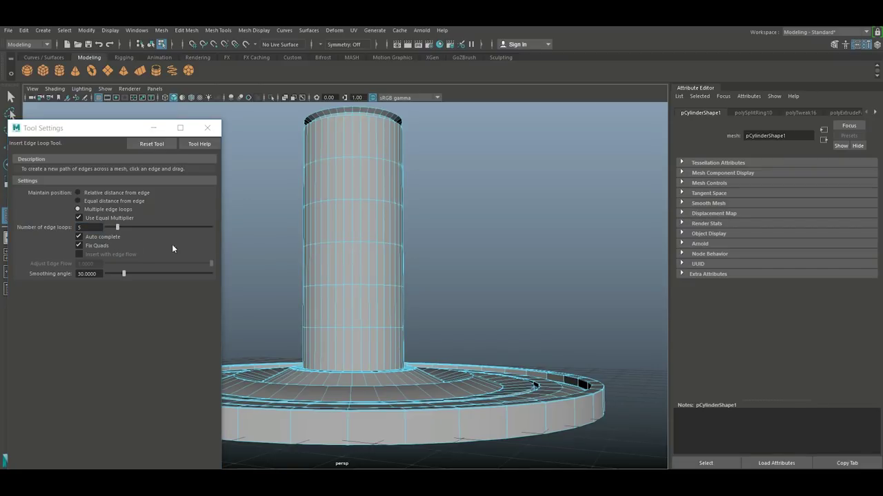
Set the number of edge loops to 1 and insert a loop midway through each of the column's segments.
double_click(91, 225)
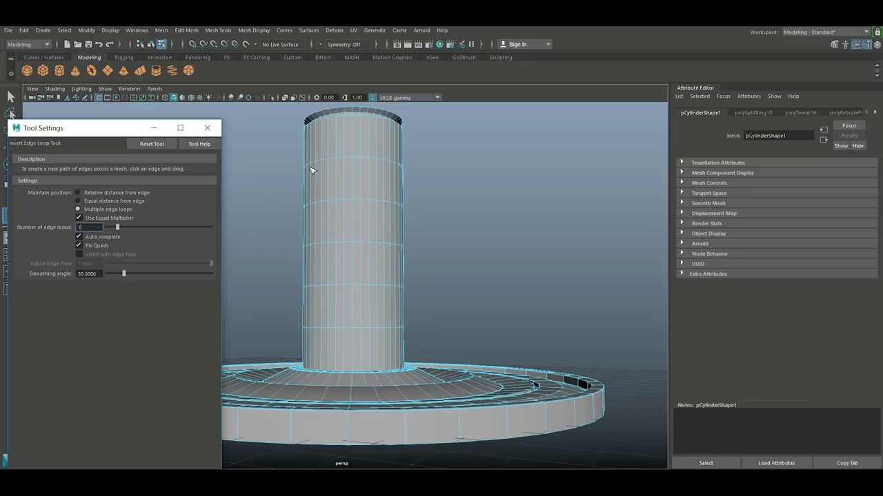
text(1)
click(354, 160)
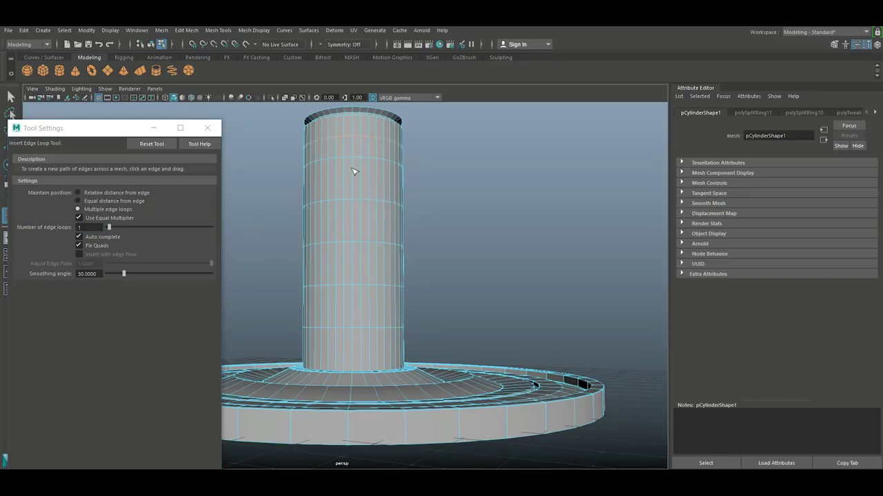
click(352, 197)
click(206, 129)
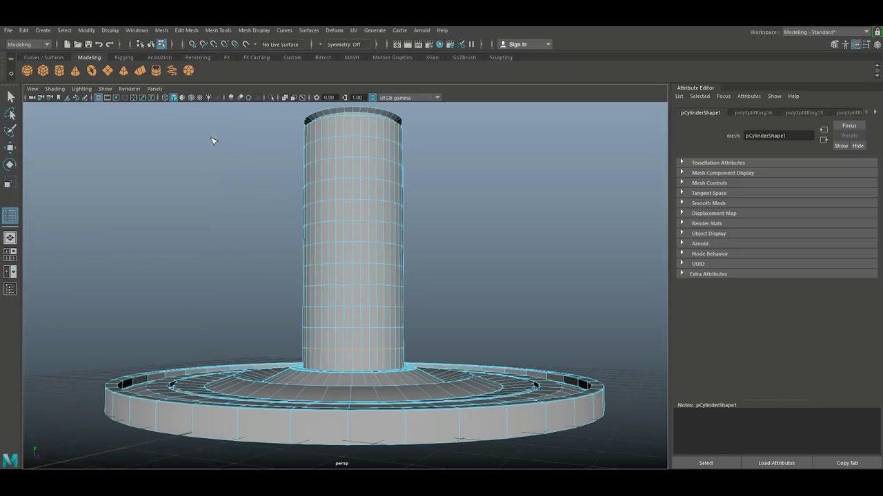
key(q)
In the front view, select the vertices of all inserted loops on the column and scale them slightly outward.
click(10, 256)
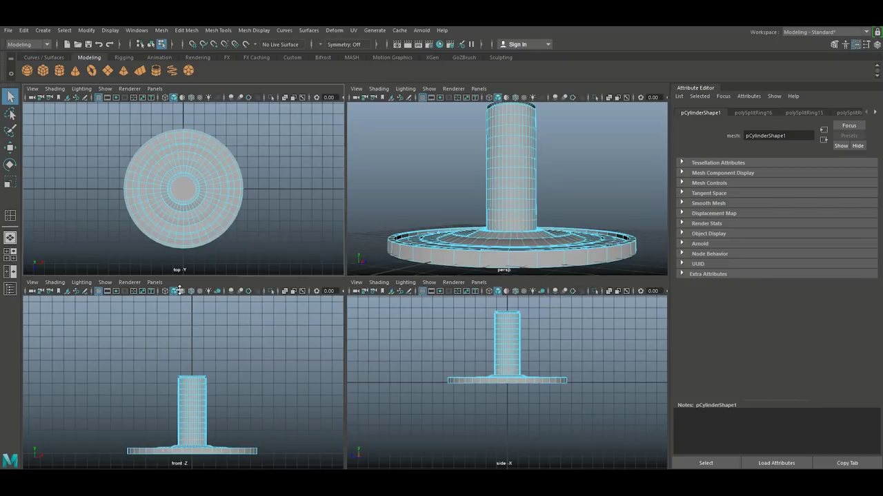
key(space)
scroll(319, 288, up, 5)
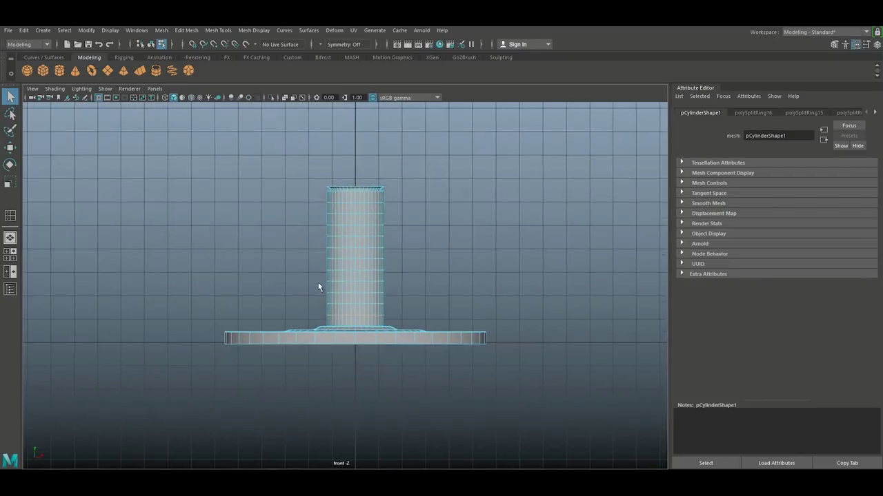
alt+middle_drag(383, 289, 373, 321)
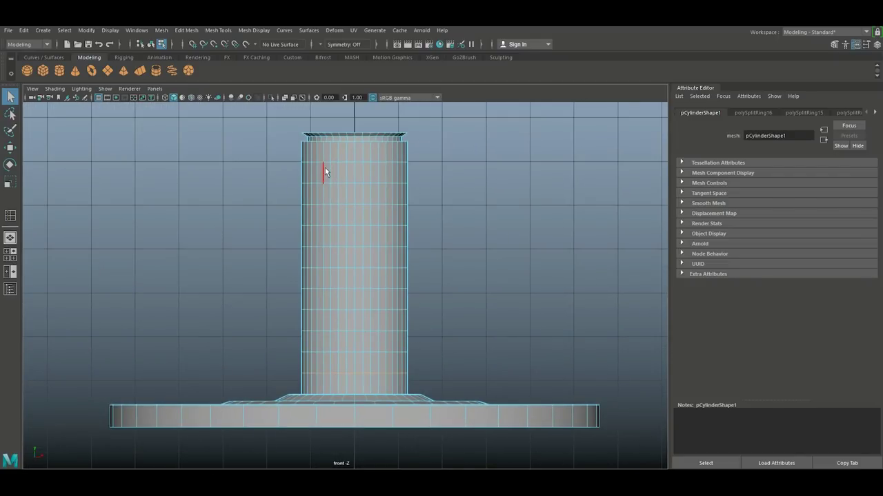
right_drag(325, 167, 280, 168)
drag(268, 151, 469, 379)
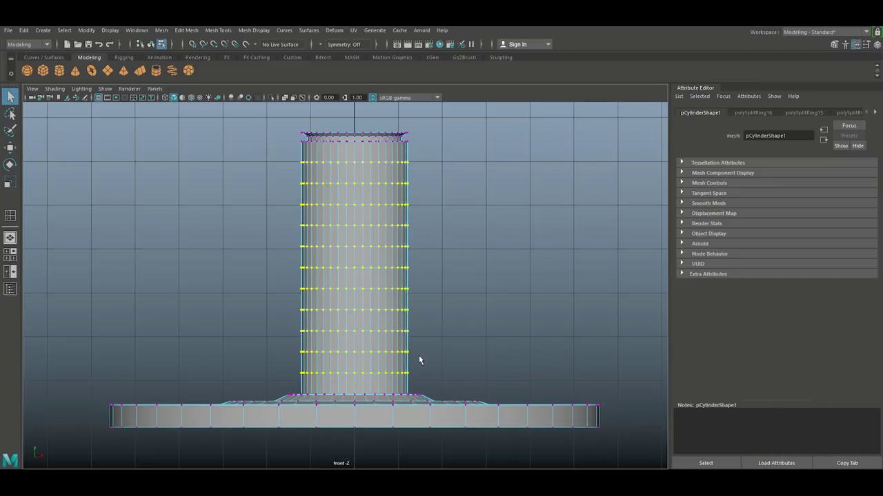
key(r)
drag(354, 269, 358, 270)
Scale progressively narrower groups of the column's middle vertex rows slightly outward, ending with the centre row, to form a barrel-like bulge.
drag(252, 174, 474, 367)
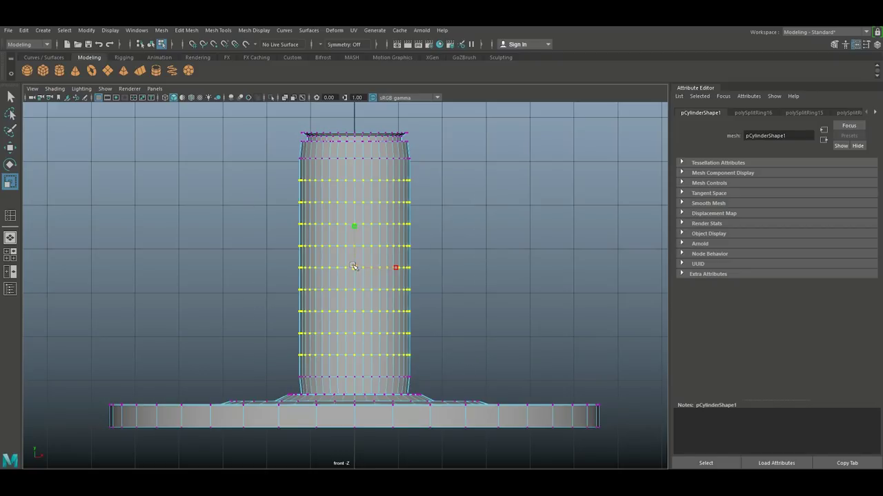
drag(354, 268, 356, 269)
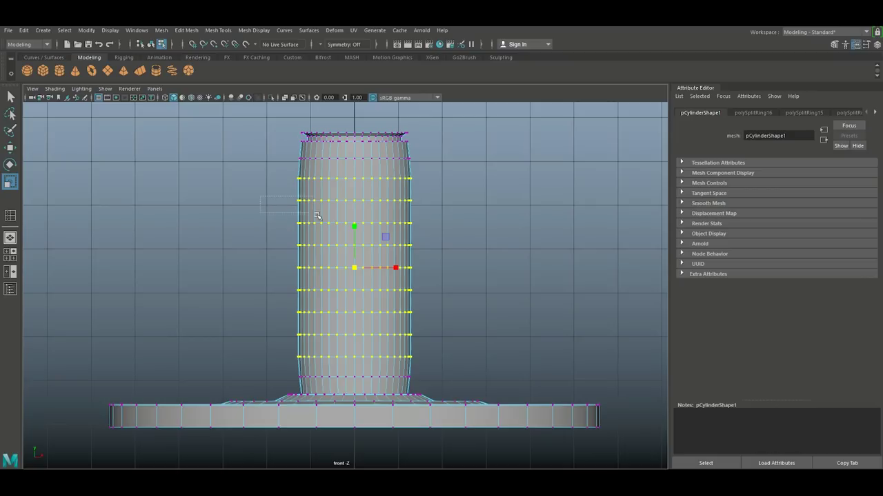
key(shift+comma)
drag(354, 268, 357, 269)
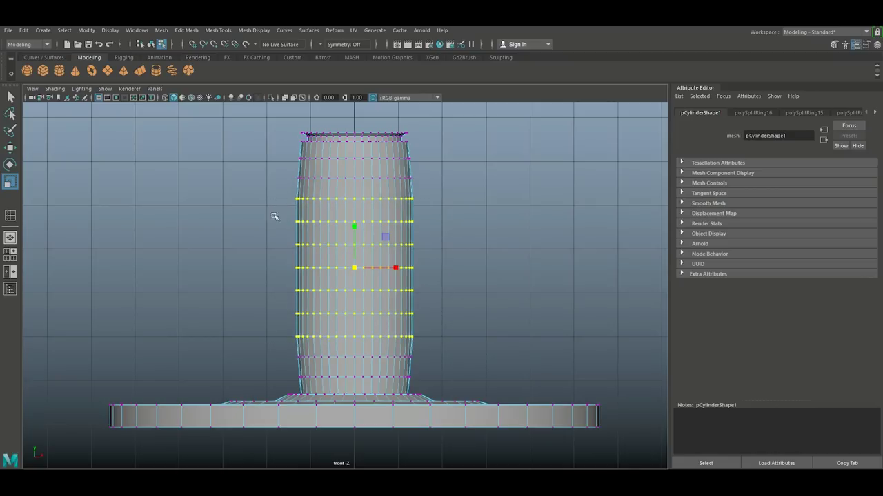
key(shift+comma)
drag(355, 269, 358, 268)
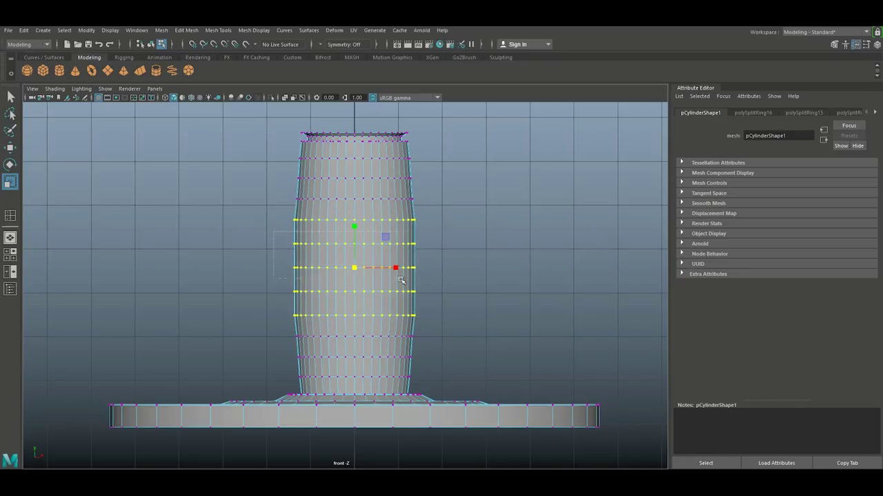
drag(439, 301, 439, 301)
drag(355, 269, 443, 283)
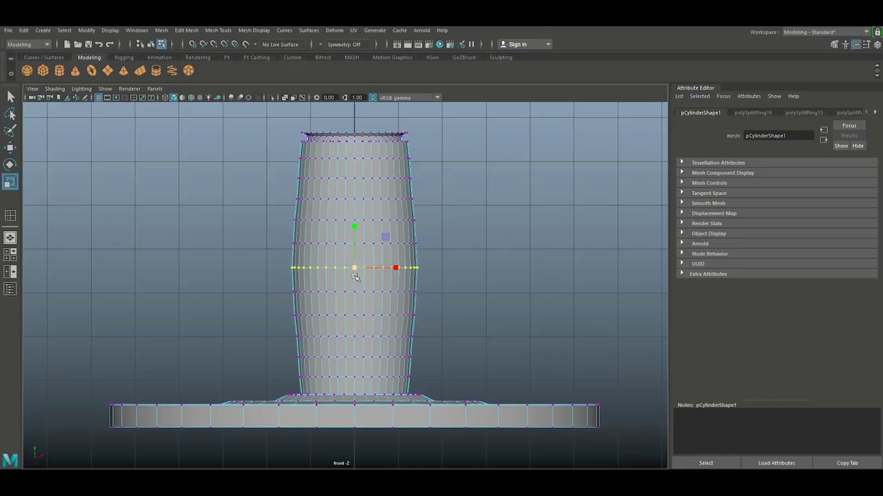
Return to the perspective view and clear the selection of the column's centre vertex row.
click(10, 253)
key(space)
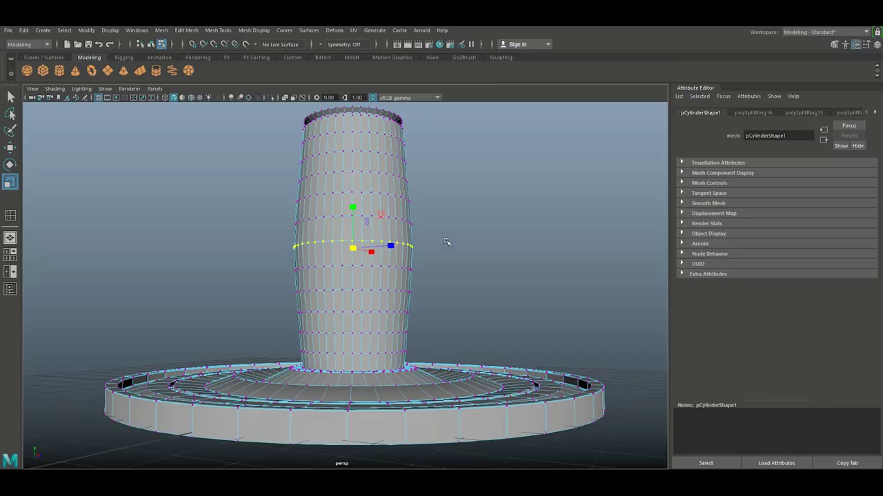
alt+drag(451, 201, 480, 287)
click(483, 224)
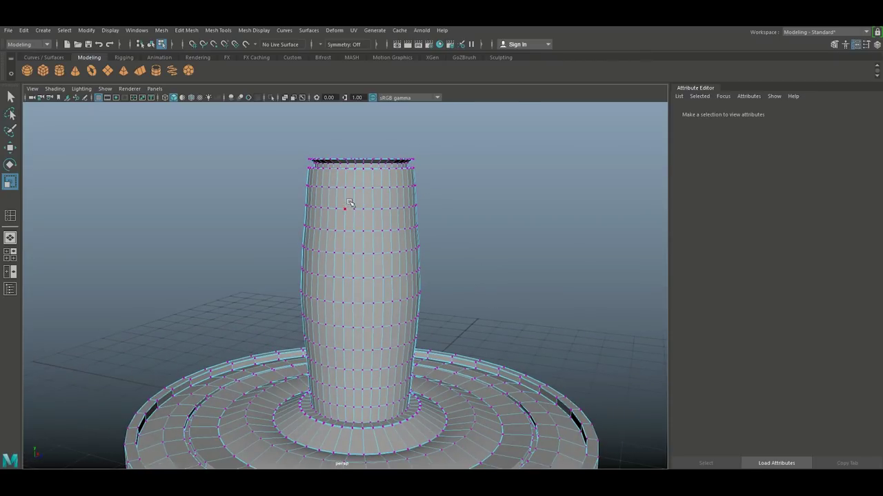
Extrude the full face rings near the column's top, middle and bottom outward with a thickness of 0.1.
right_drag(351, 204, 349, 229)
click(348, 199)
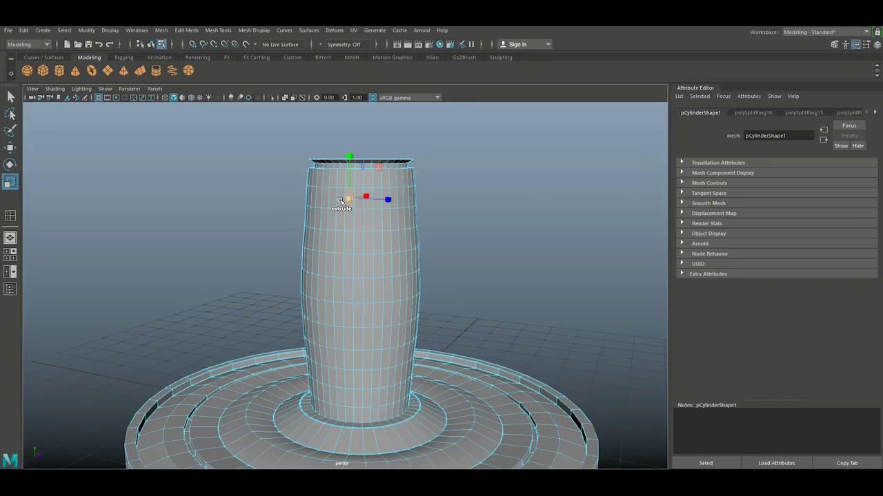
scroll(340, 199, up, 3)
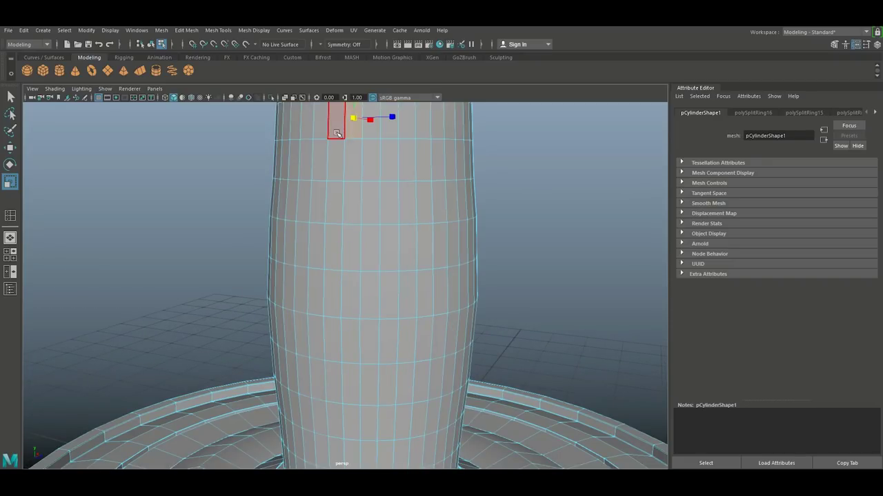
shift+click(337, 133)
shift+double_click(337, 133)
scroll(343, 173, down, 3)
alt+middle_drag(347, 307, 340, 212)
shift+click(363, 338)
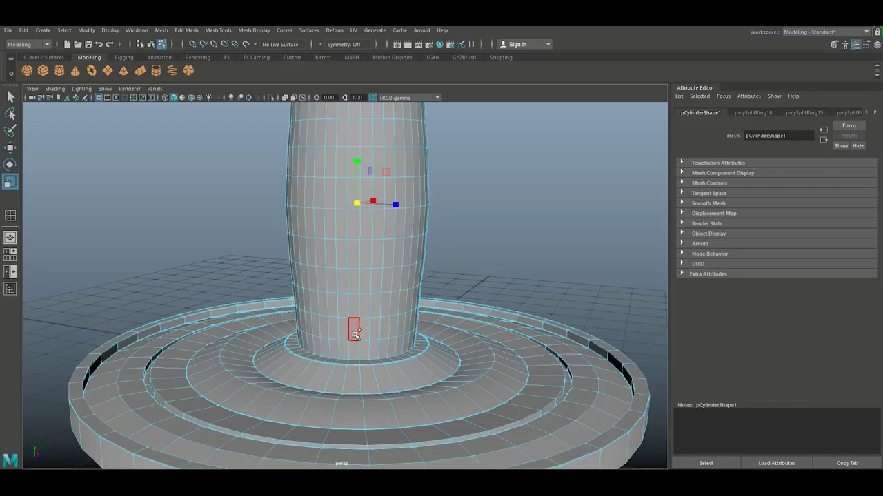
scroll(335, 284, down, 2)
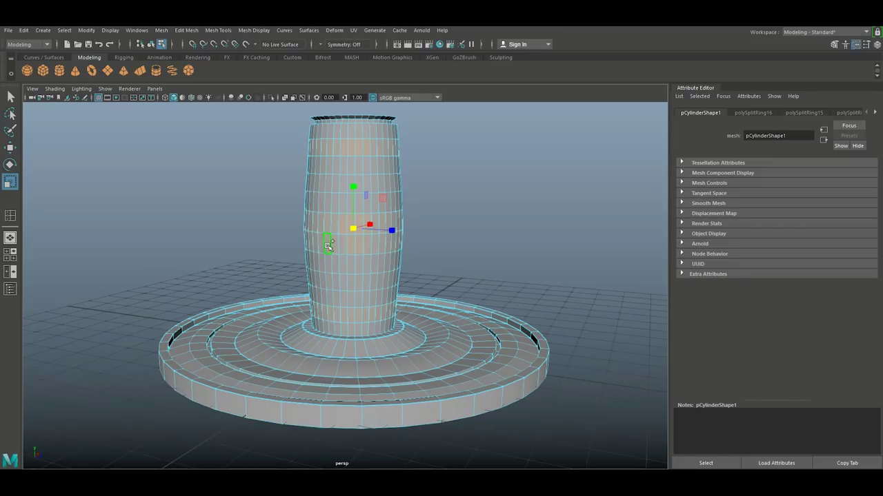
scroll(383, 258, down, 2)
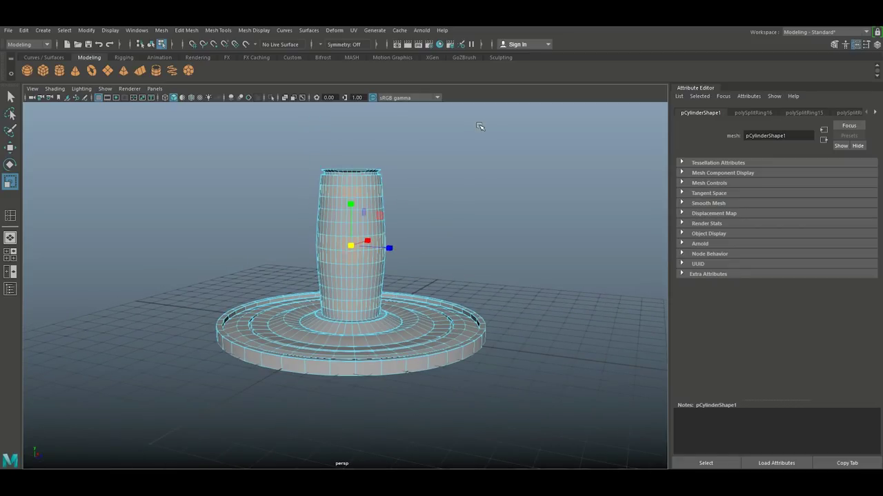
key(ctrl+e)
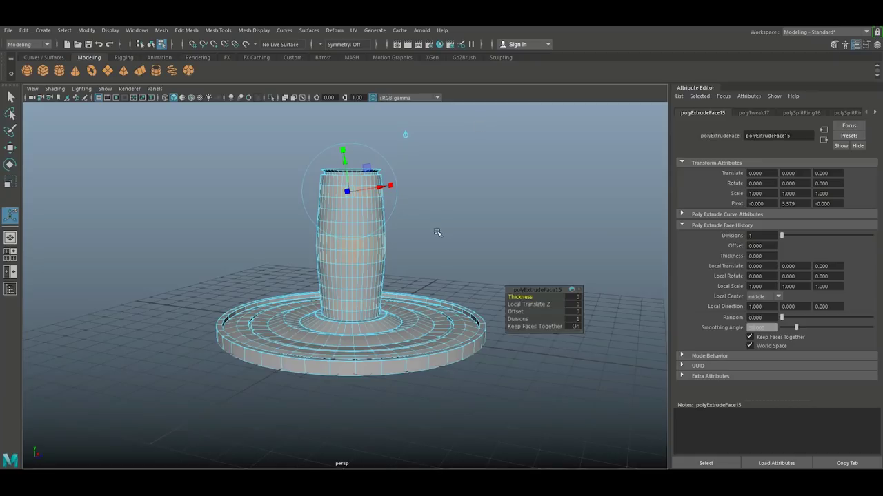
click(571, 297)
key(Return)
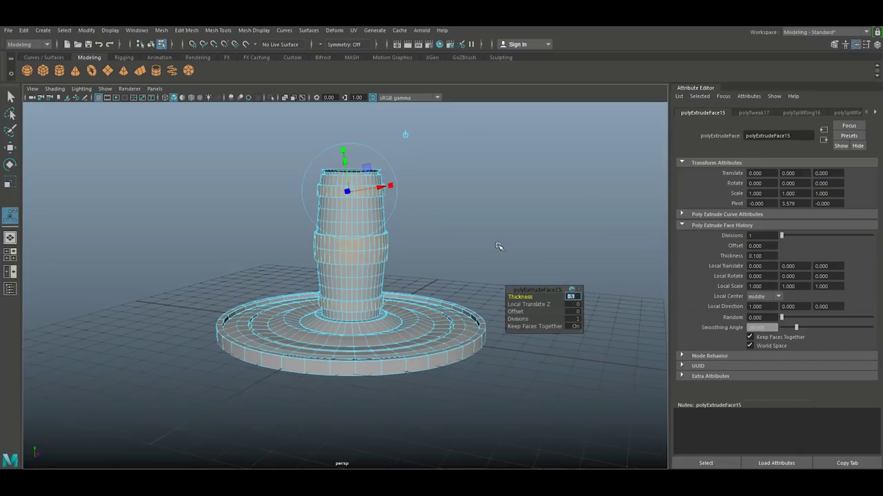
click(489, 177)
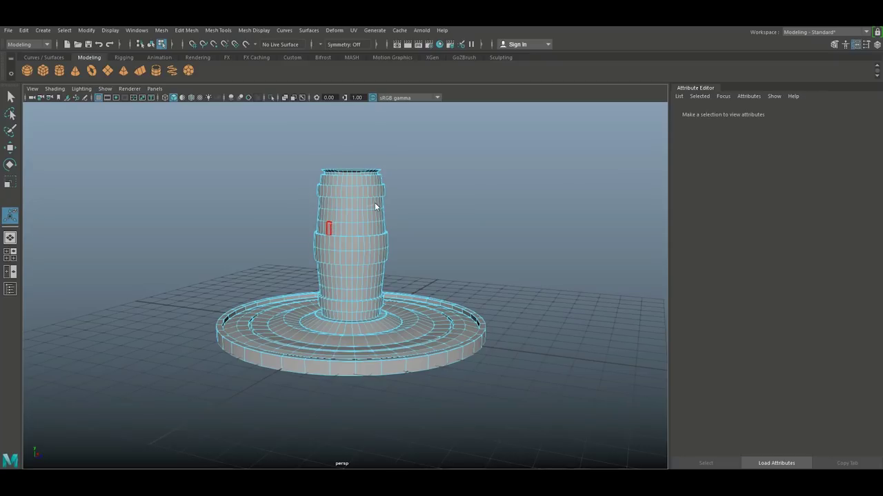
Preview the whole model smoothed, examine the column and base from several angles, and restore the unsmoothed display.
right_drag(376, 206, 367, 219)
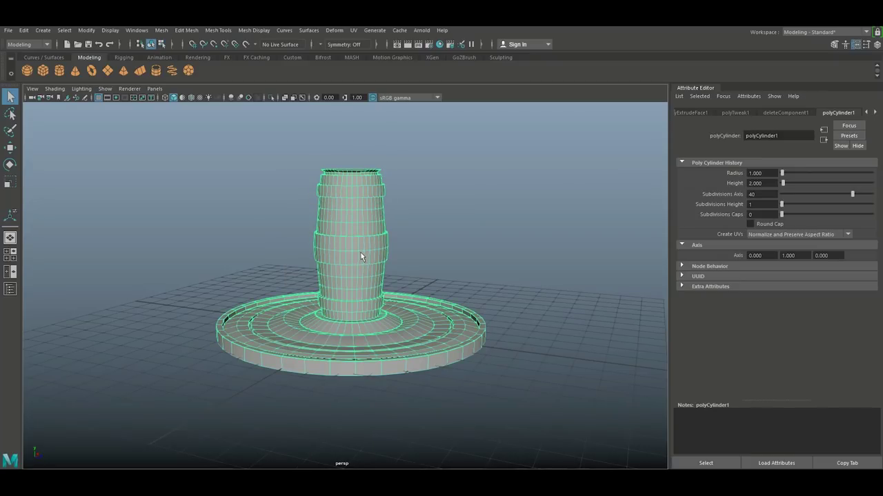
key(3)
click(448, 220)
scroll(462, 280, up, 4)
alt+drag(463, 280, 393, 282)
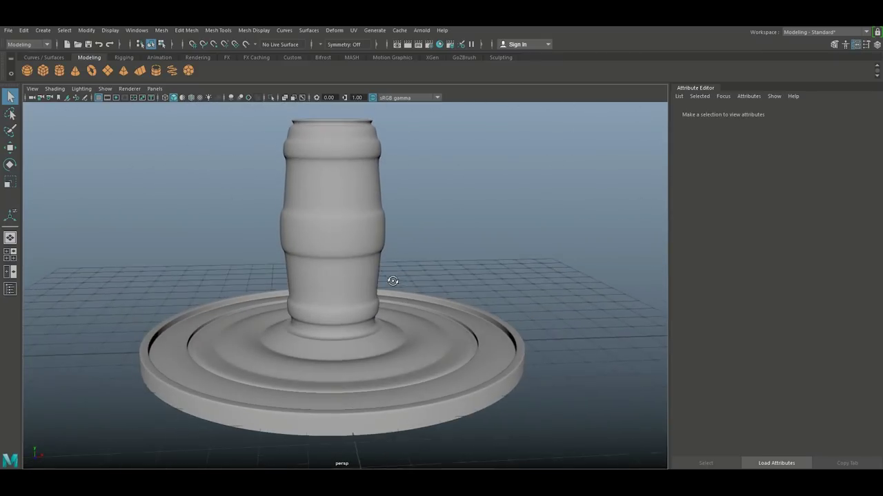
scroll(393, 282, down, 3)
alt+middle_drag(398, 235, 393, 342)
scroll(402, 336, up, 1)
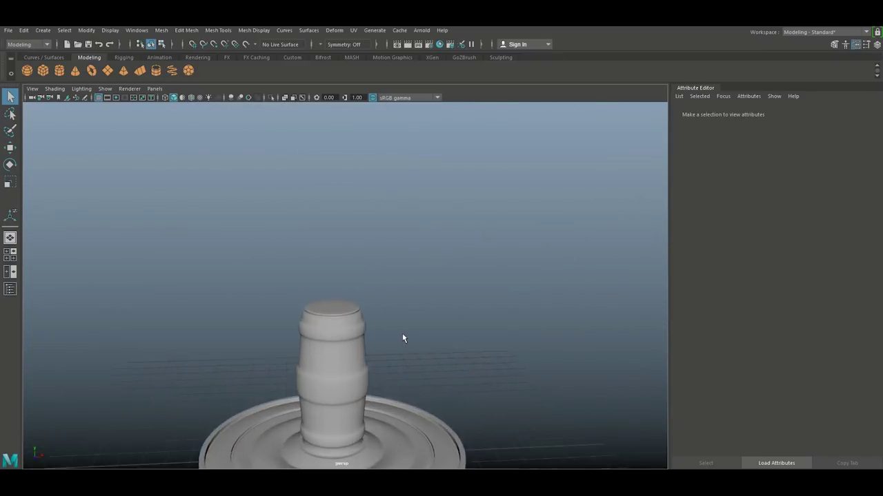
alt+drag(404, 338, 361, 350)
click(374, 364)
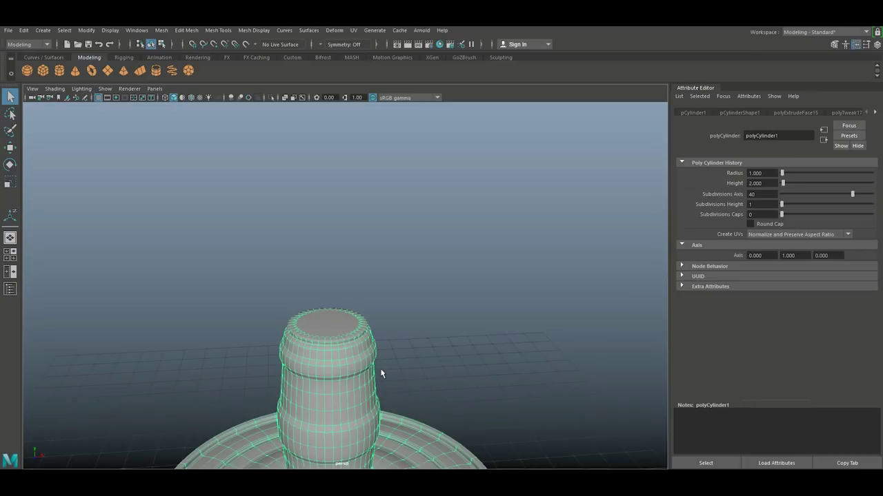
key(1)
Extrude the column's top cap face, scale it inward to about half its width and delete the inner face to open a hole.
scroll(384, 351, up, 4)
alt+middle_drag(396, 325, 420, 248)
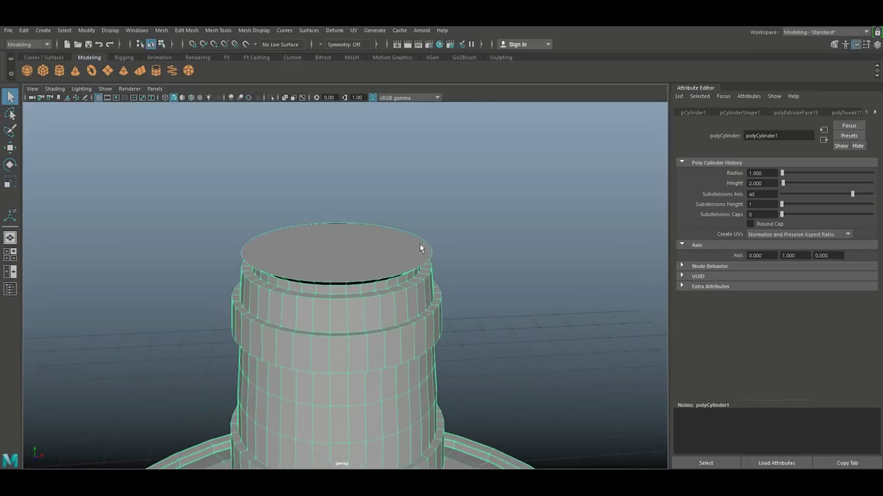
alt+drag(420, 248, 420, 266)
right_drag(354, 273, 355, 262)
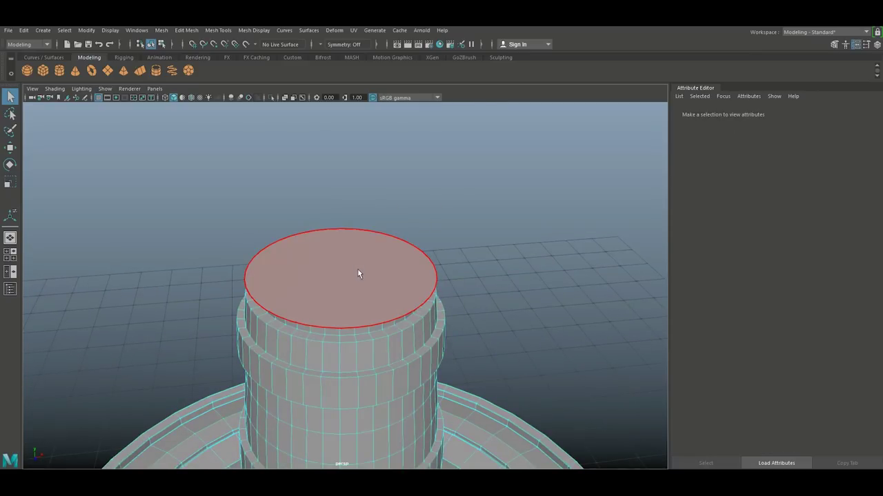
click(358, 269)
key(ctrl+e)
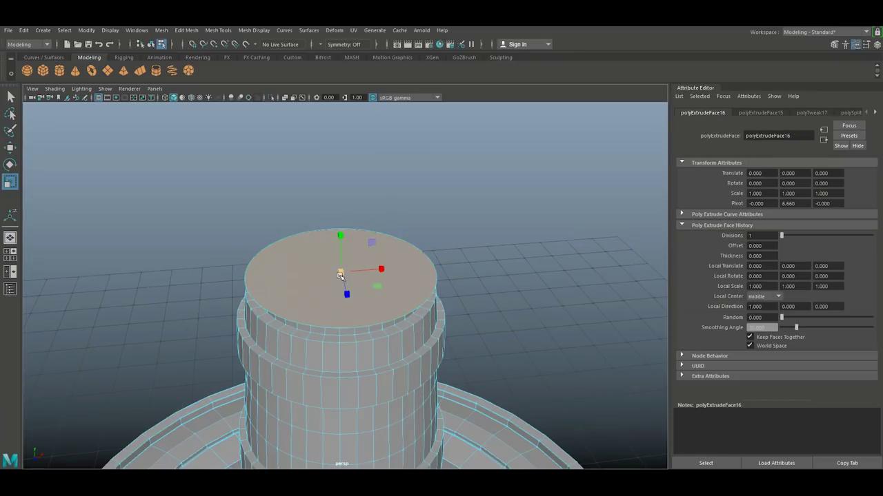
drag(340, 273, 268, 290)
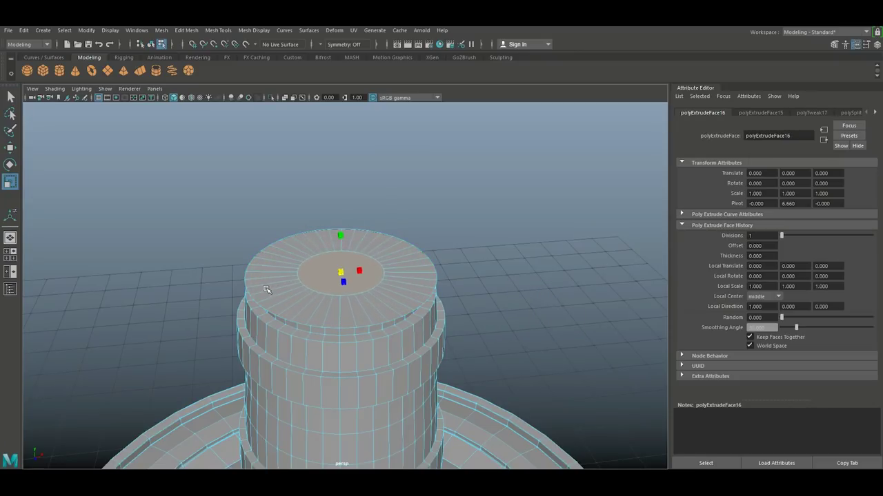
click(343, 198)
click(327, 260)
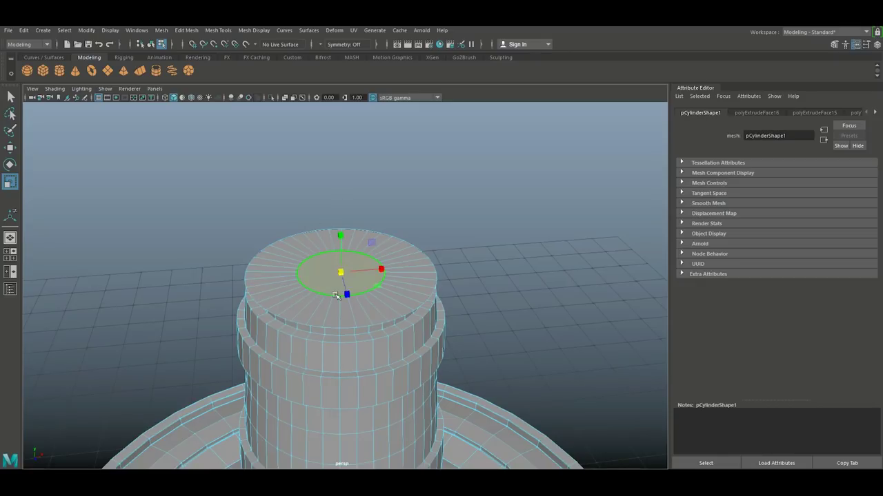
key(Delete)
click(413, 211)
Return to object mode, create a new polygon cylinder and move it straight up above the column's opening.
scroll(414, 211, down, 8)
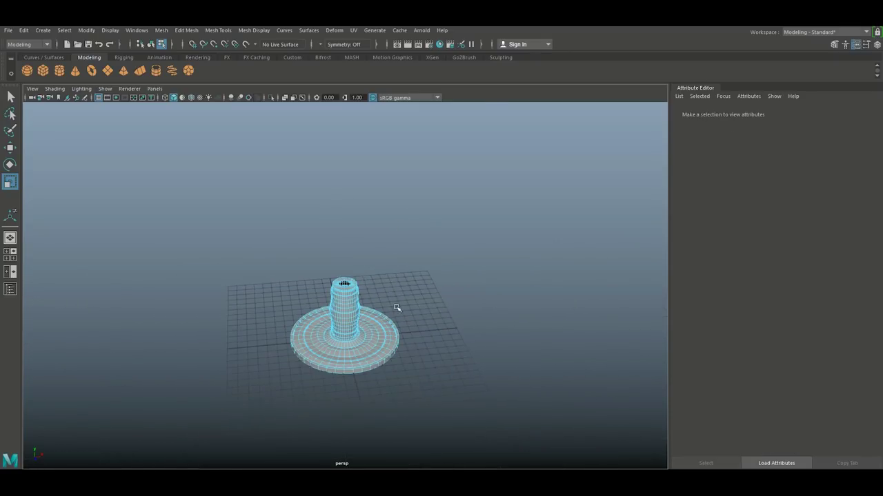
mouse_move(396, 307)
alt+mouse_down()
mouse_move(398, 272)
mouse_move(389, 298)
alt+mouse_up()
scroll(391, 302, up, 3)
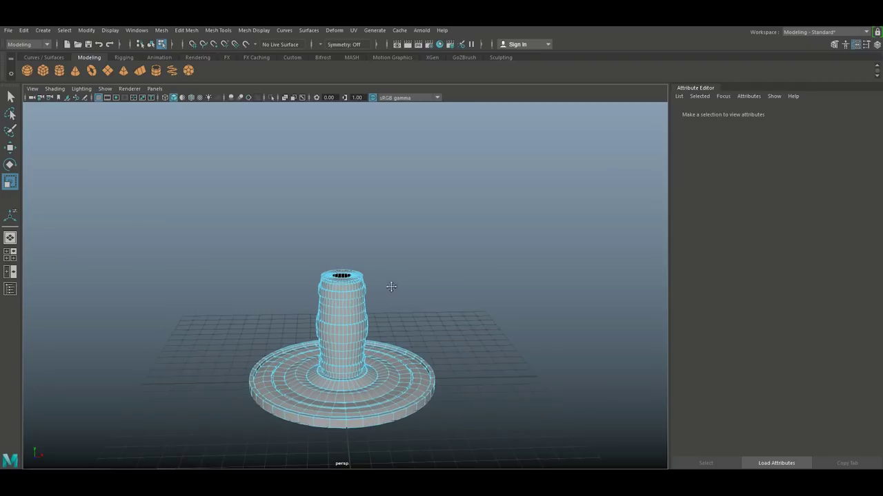
alt+middle_drag(393, 288, 373, 250)
alt+drag(373, 250, 363, 282)
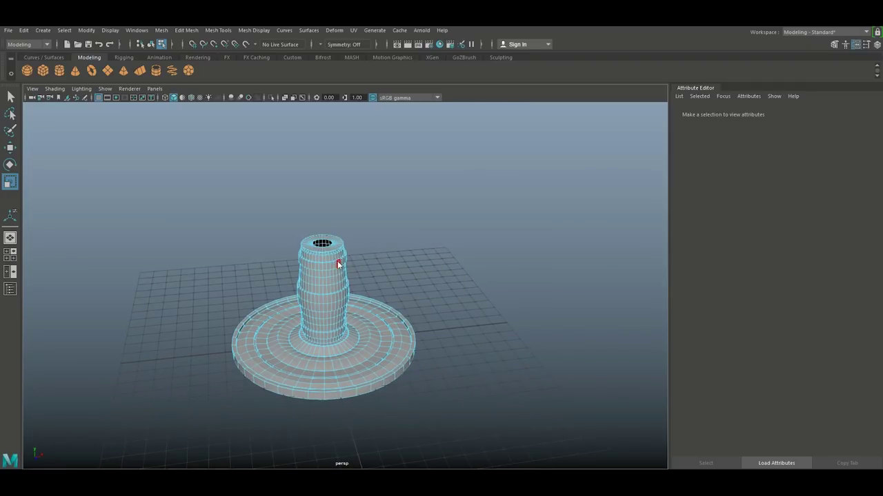
right_drag(337, 264, 384, 228)
mouse_move(350, 315)
alt+mouse_down()
mouse_move(344, 280)
mouse_move(343, 313)
alt+mouse_up()
scroll(351, 308, down, 3)
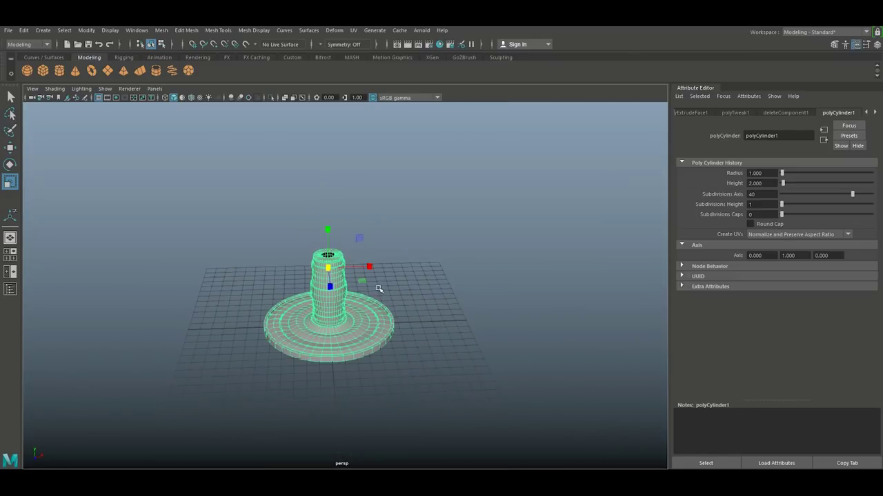
alt+middle_drag(380, 290, 373, 316)
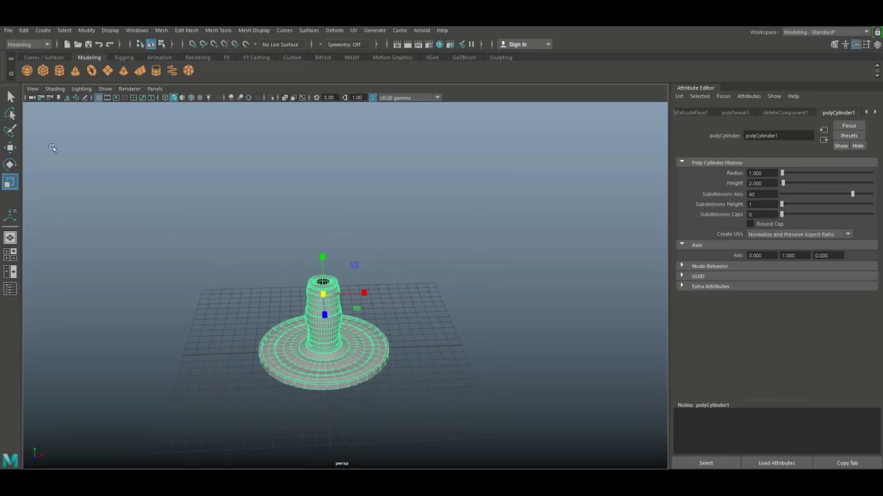
click(59, 70)
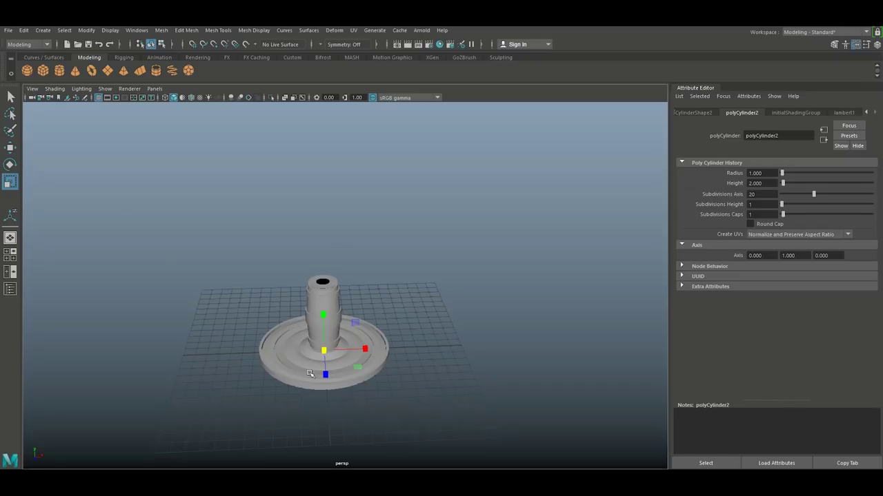
key(w)
drag(324, 316, 323, 246)
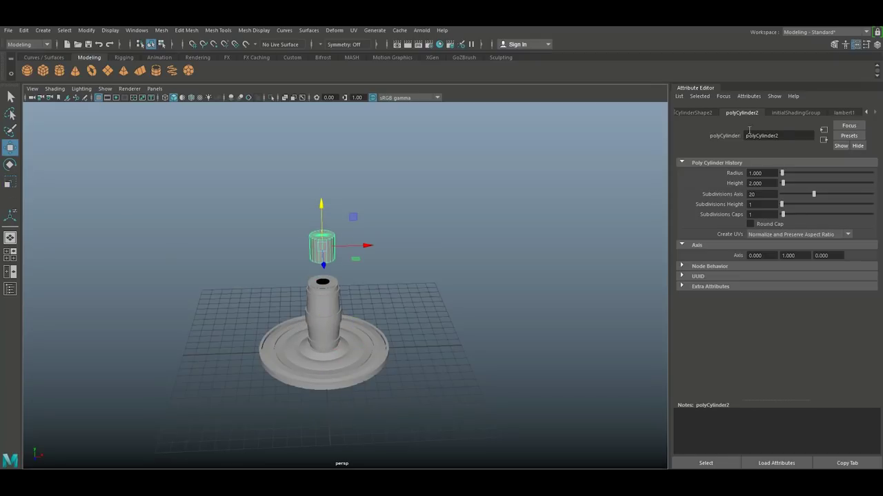
Set the new cylinder's axis subdivisions to 40 and its cap subdivisions to 0.
double_click(769, 194)
text(40)
key(Return)
double_click(759, 215)
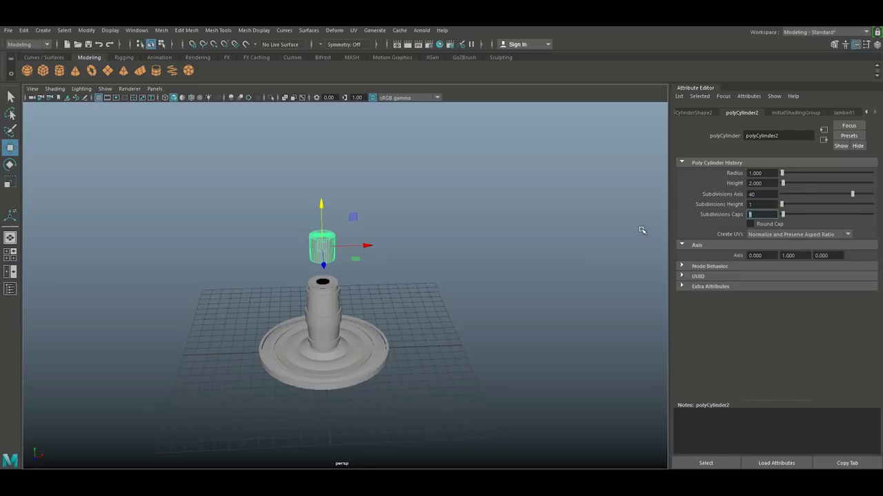
click(394, 279)
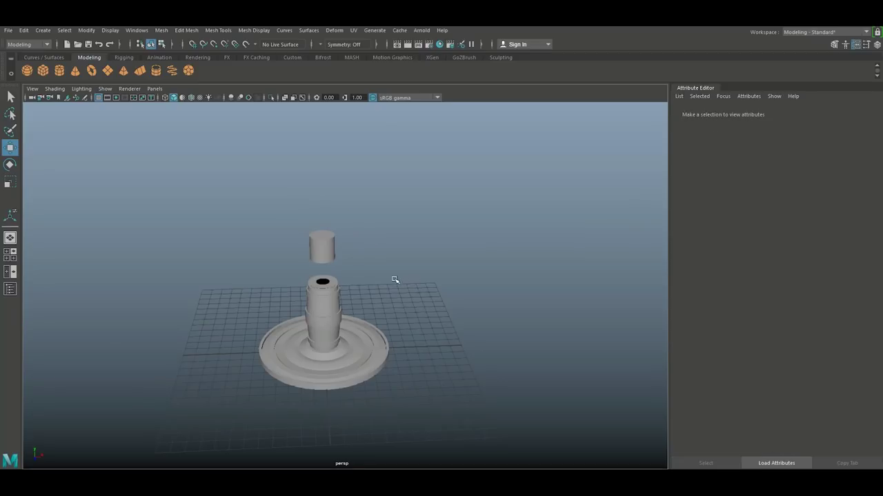
Compare the new cylinder's width with the column's opening in a top wireframe view and up close in perspective.
click(331, 251)
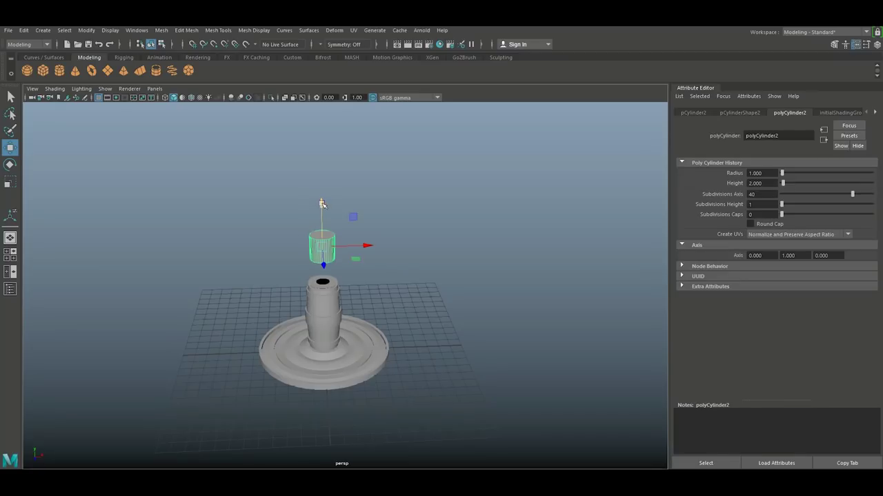
click(11, 257)
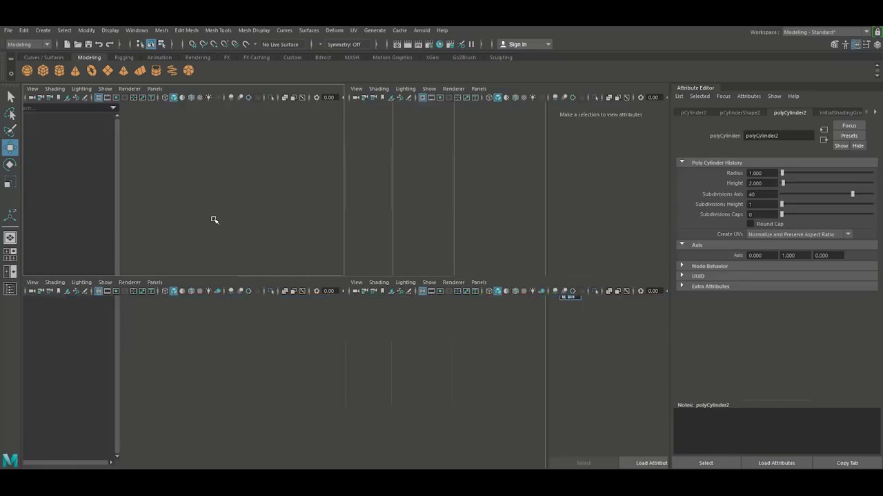
key(space)
key(4)
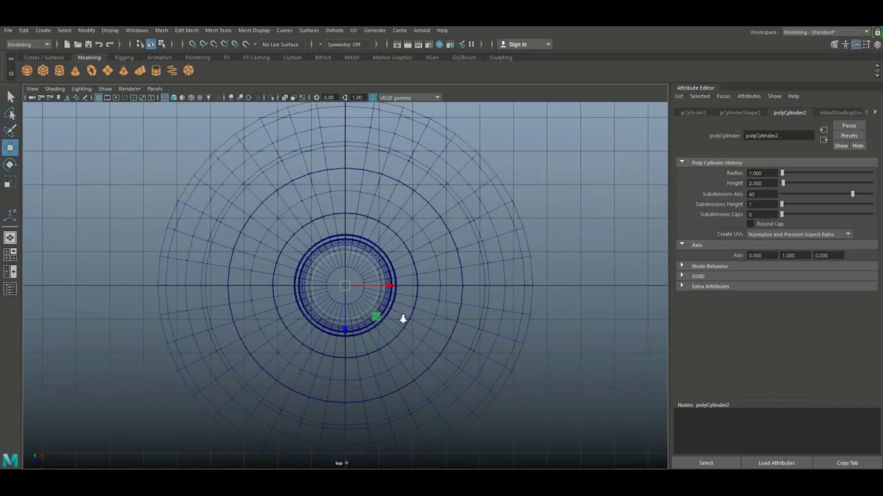
scroll(402, 319, up, 3)
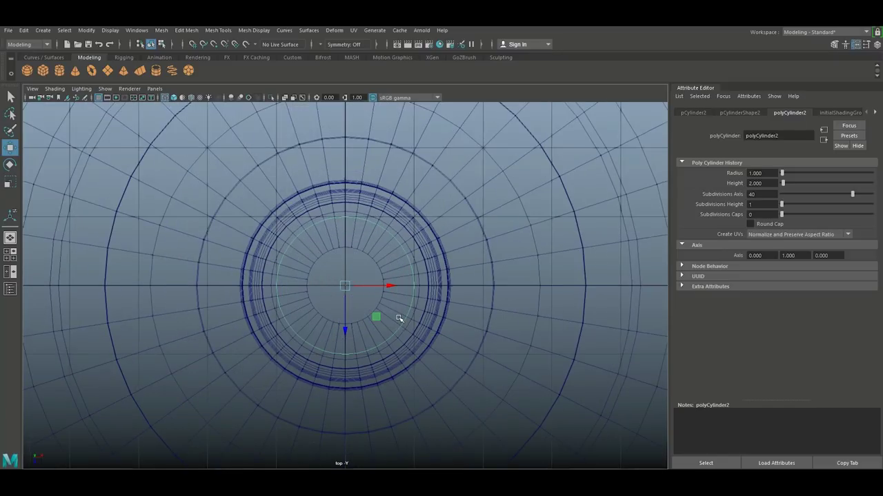
click(11, 269)
key(space)
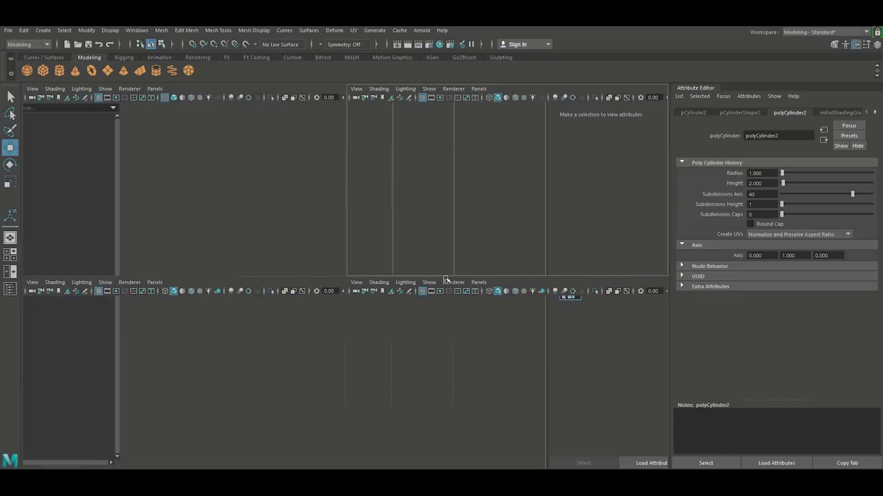
scroll(438, 281, up, 4)
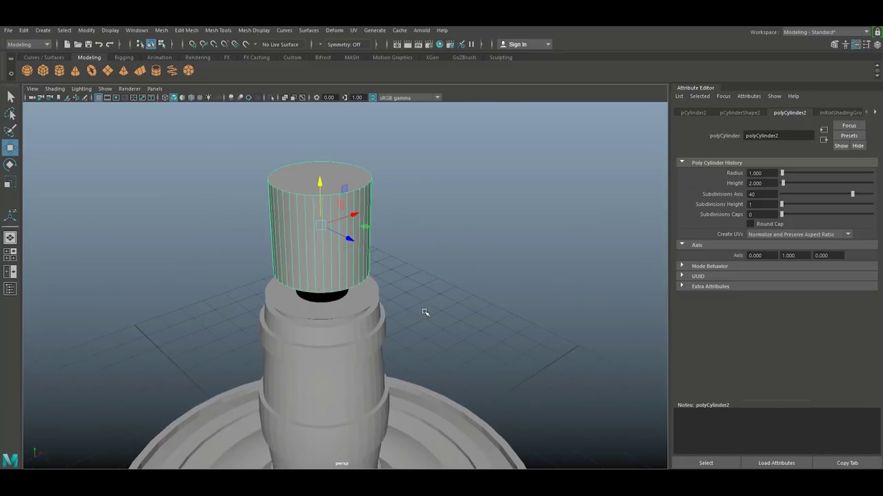
alt+middle_drag(412, 322, 437, 313)
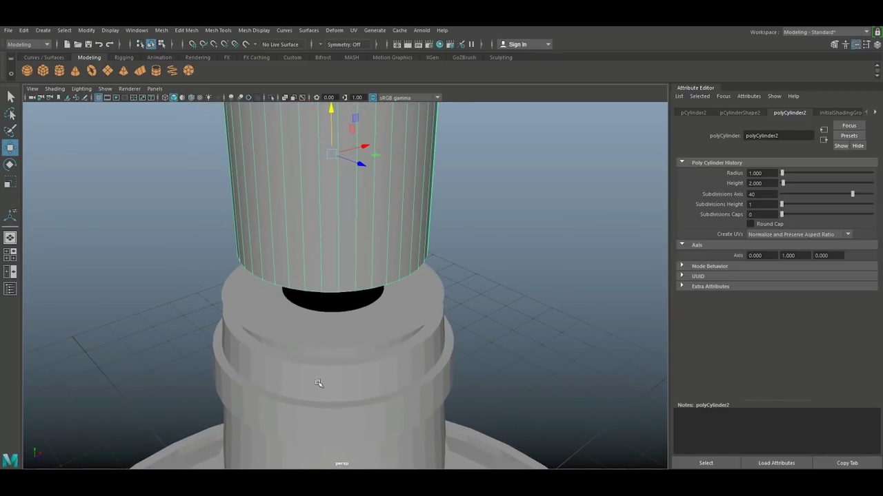
Scale the new cylinder down uniformly until its outline roughly matches the column's round opening.
key(r)
drag(331, 153, 265, 178)
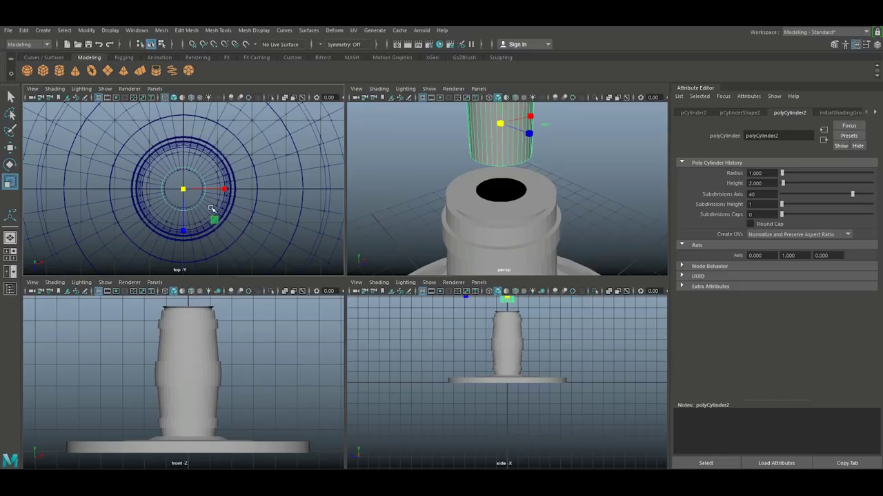
key(space)
scroll(390, 276, up, 4)
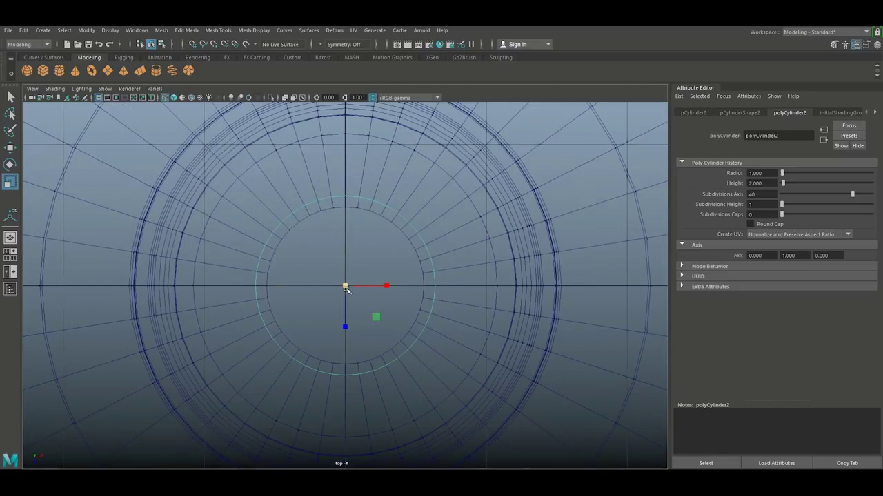
drag(347, 288, 339, 289)
Delete the bottom cap face of the cylinder floating above the column.
click(11, 254)
key(space)
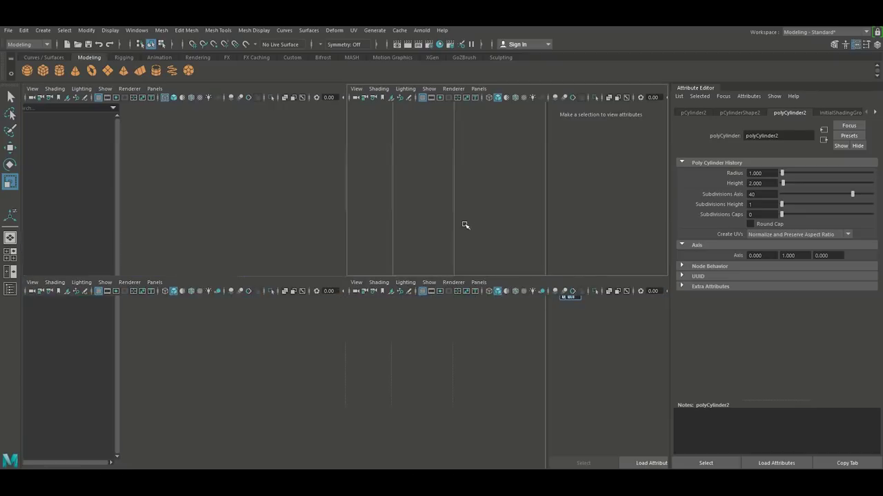
alt+drag(393, 292, 396, 257)
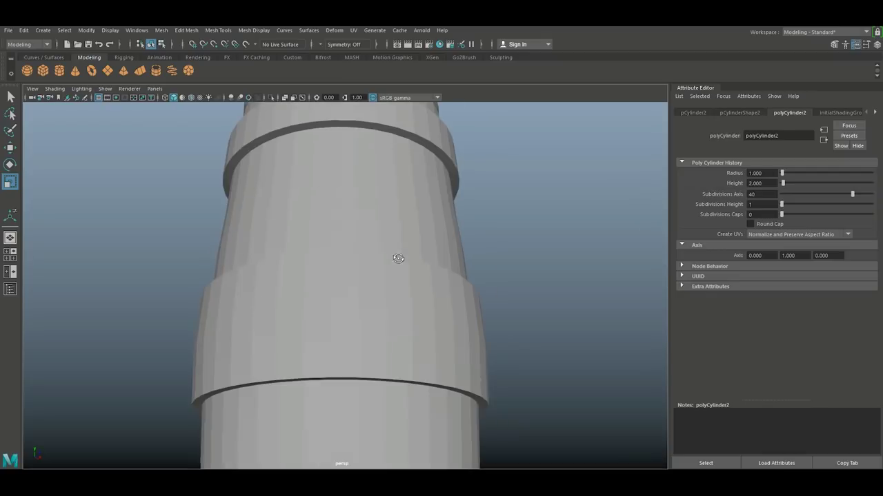
alt+middle_drag(395, 258, 406, 397)
right_drag(351, 213, 346, 235)
click(352, 222)
key(Delete)
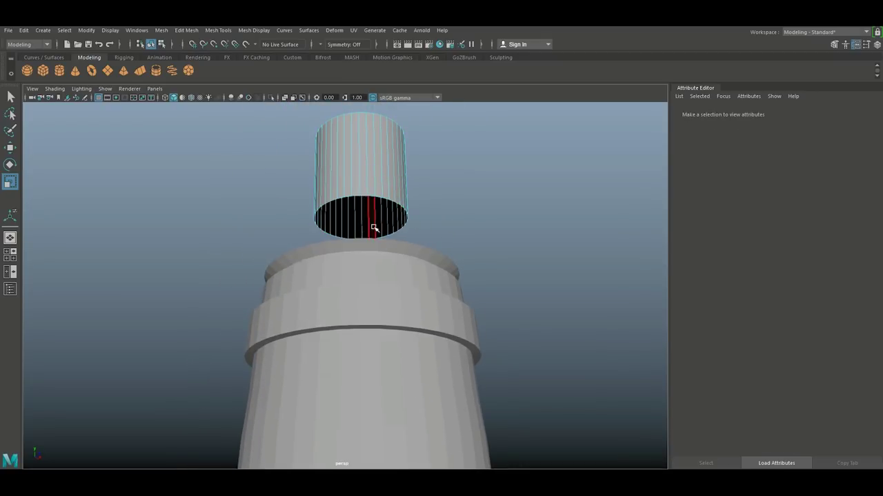
Select the cylinder's bottom ring of vertices in the front view and move it straight down toward the column.
alt+drag(370, 227, 408, 279)
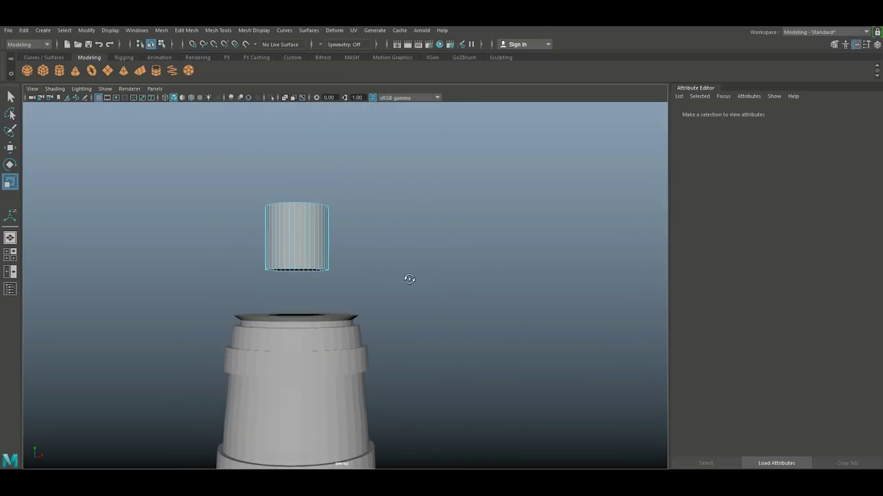
click(11, 258)
key(space)
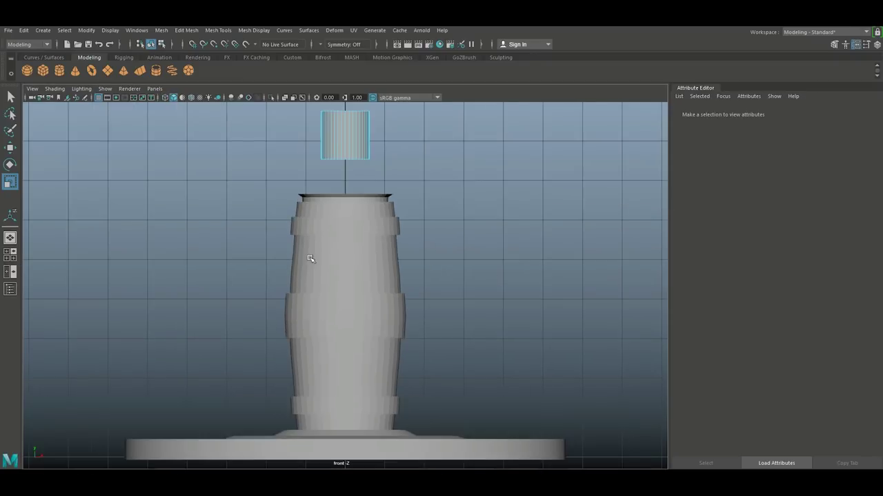
scroll(309, 250, down, 4)
scroll(309, 247, up, 5)
right_drag(349, 138, 322, 146)
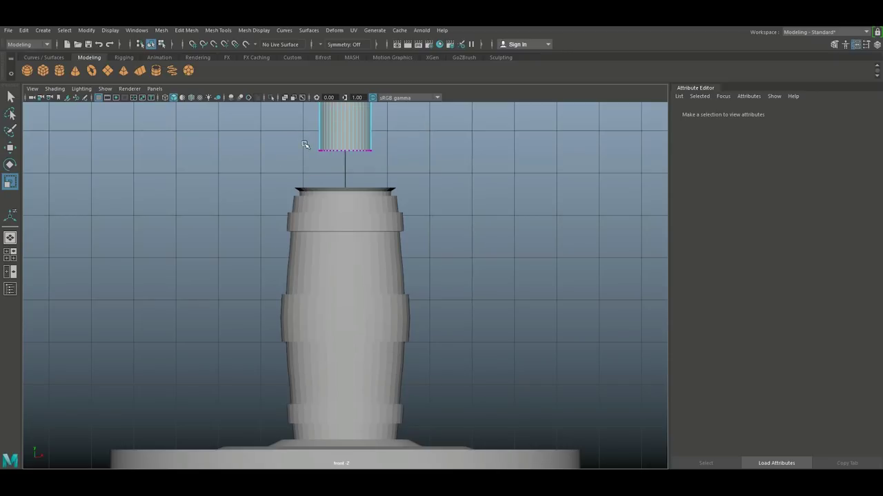
drag(305, 145, 400, 167)
alt+middle_drag(438, 179, 439, 292)
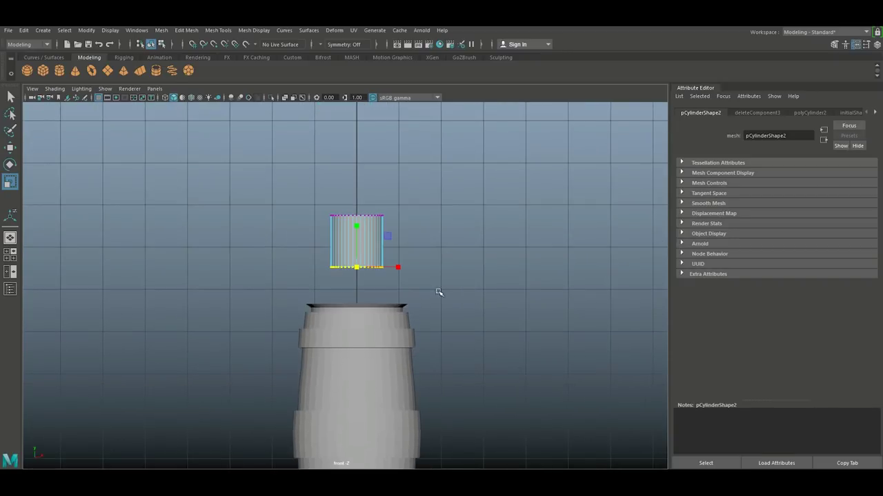
key(w)
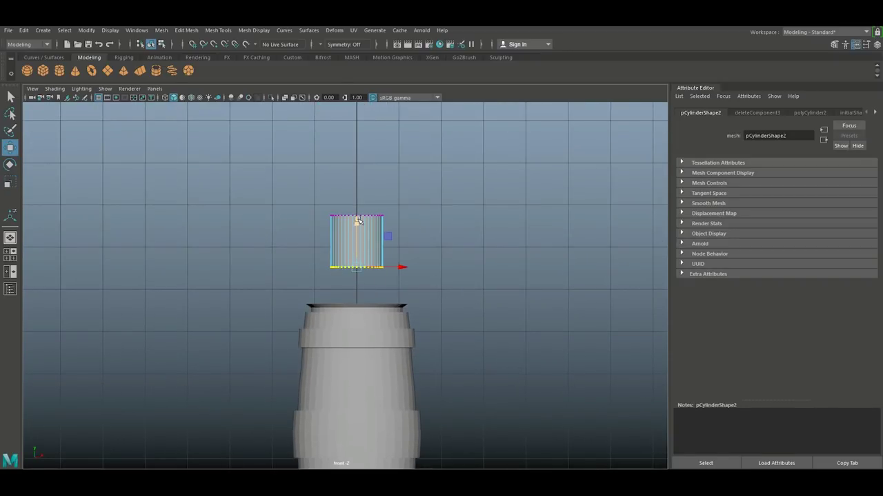
drag(358, 220, 358, 239)
Select the inner edge loop of the column's opening and raise it slightly so the top face slopes up.
click(10, 253)
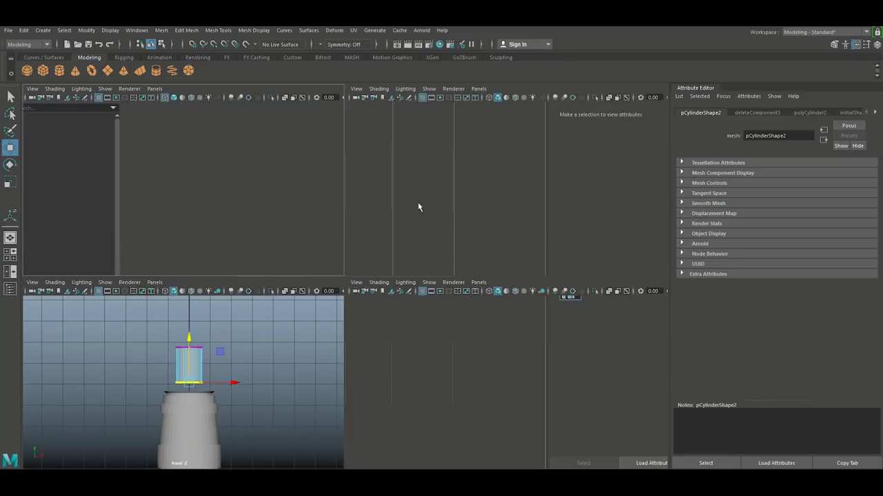
key(space)
mouse_move(437, 269)
alt+mouse_down()
mouse_move(444, 287)
mouse_move(444, 277)
alt+mouse_up()
click(384, 306)
right_drag(378, 313, 380, 268)
scroll(409, 297, up, 5)
alt+drag(409, 305, 407, 320)
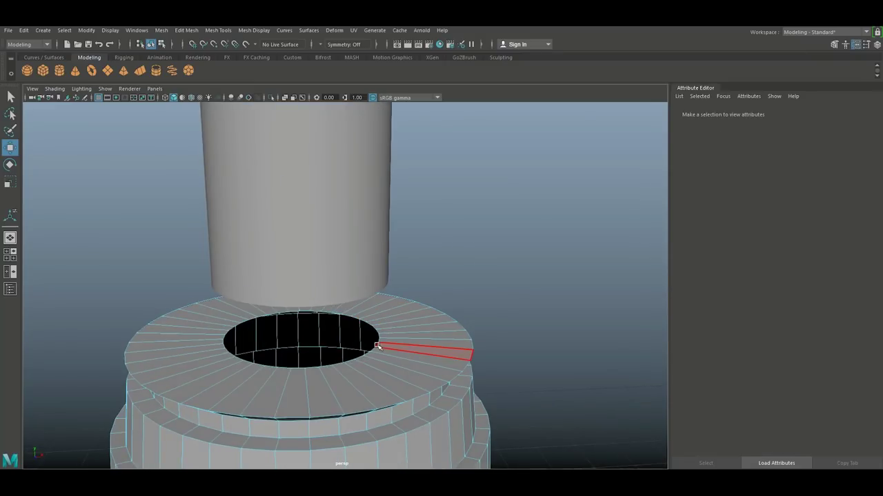
right_drag(377, 346, 374, 215)
double_click(369, 353)
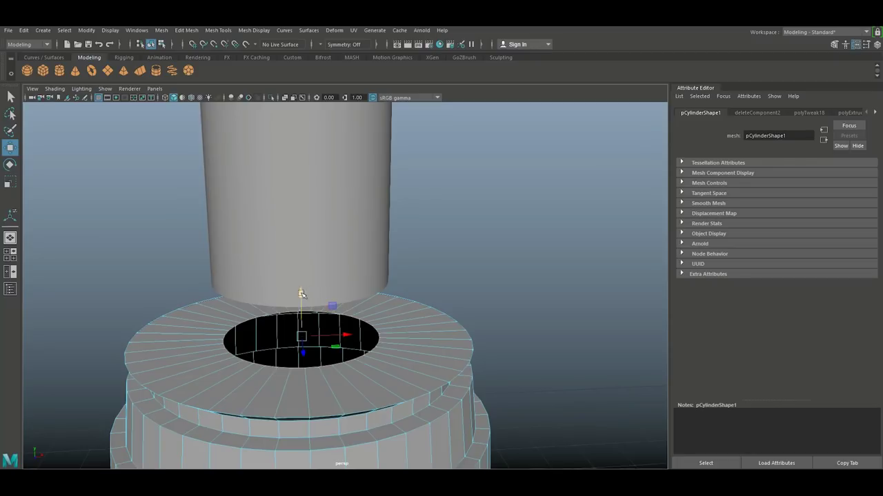
drag(302, 294, 298, 282)
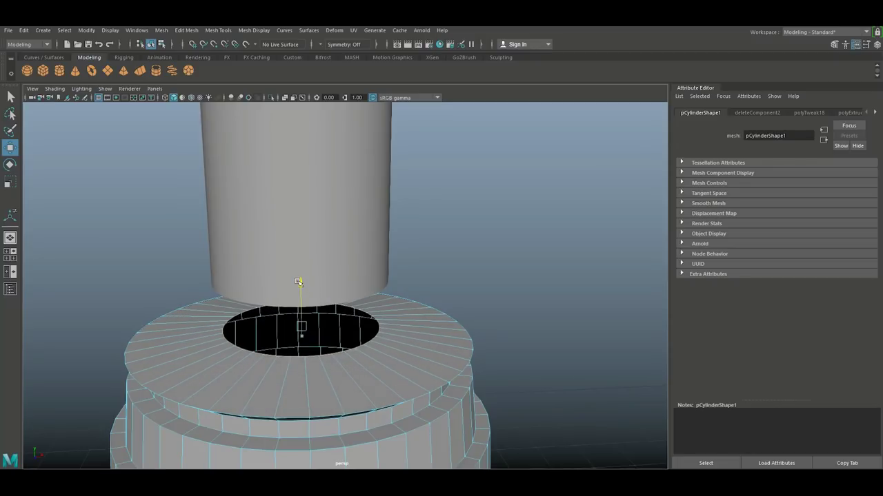
Return the upper cylinder to object mode and lower it until its base meets the rim of the column's opening.
click(492, 246)
alt+drag(494, 248, 514, 358)
right_drag(262, 231, 303, 218)
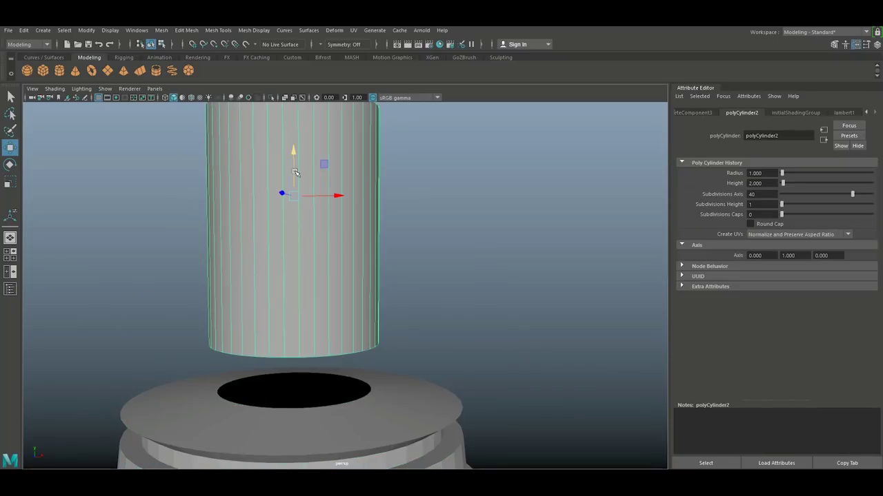
drag(292, 149, 295, 199)
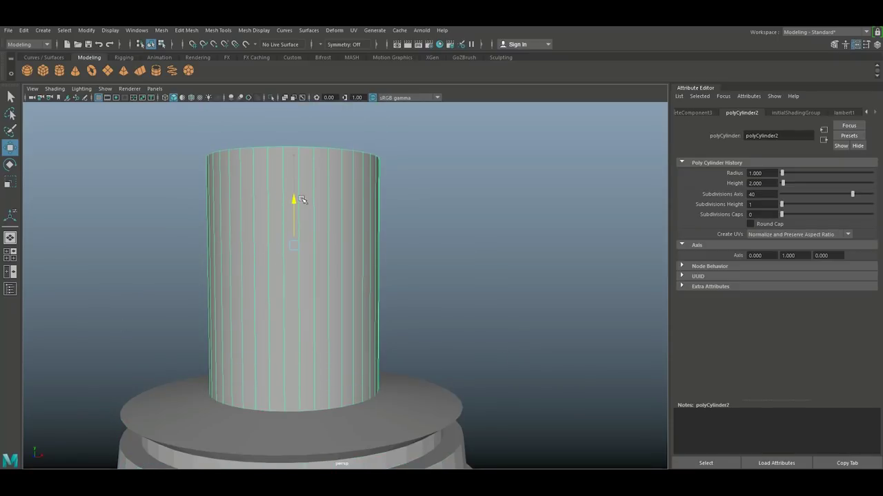
Select the upper cylinder's top ring of vertices in the front view and raise it to form a tall shaft.
alt+right_drag(145, 253, 82, 256)
click(11, 254)
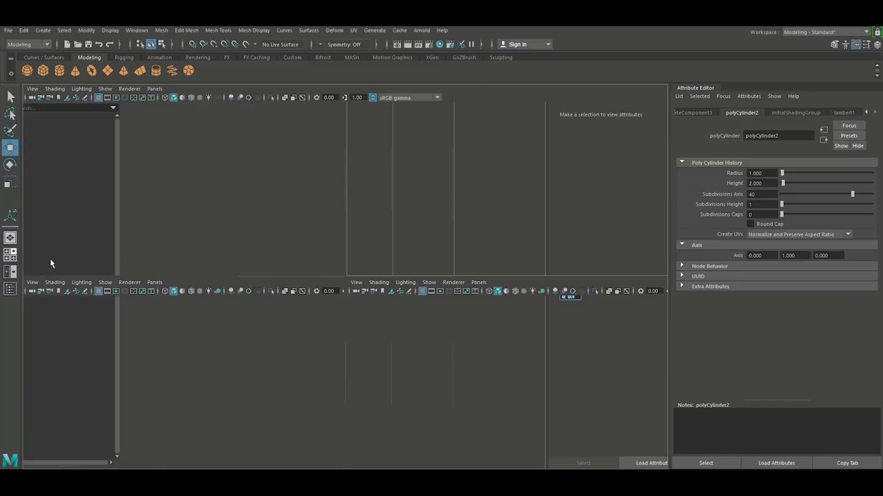
key(space)
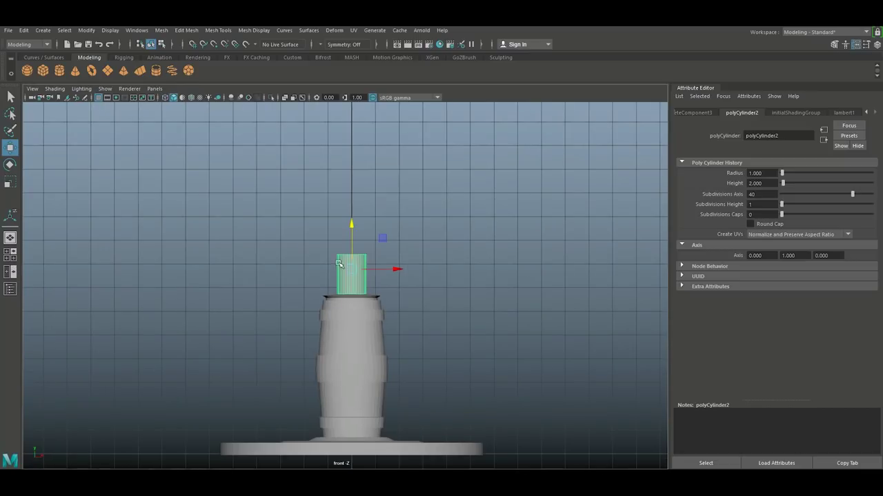
right_drag(340, 264, 299, 239)
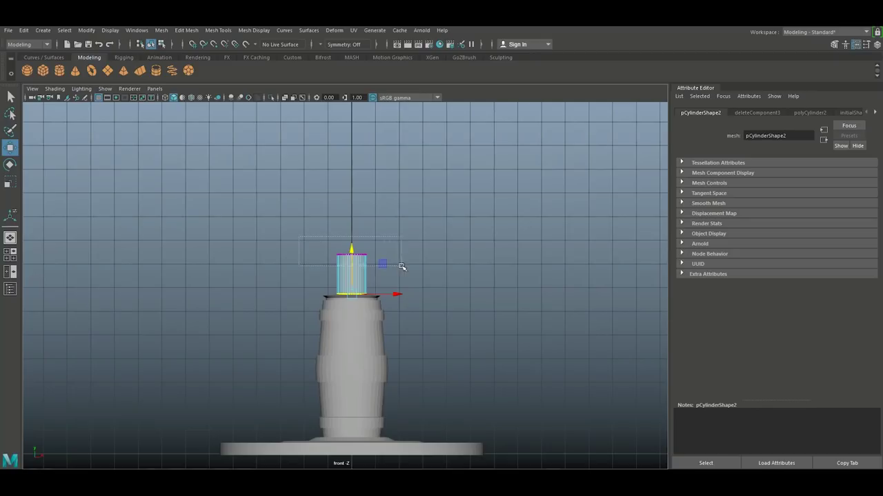
drag(402, 266, 402, 266)
drag(353, 212, 368, 99)
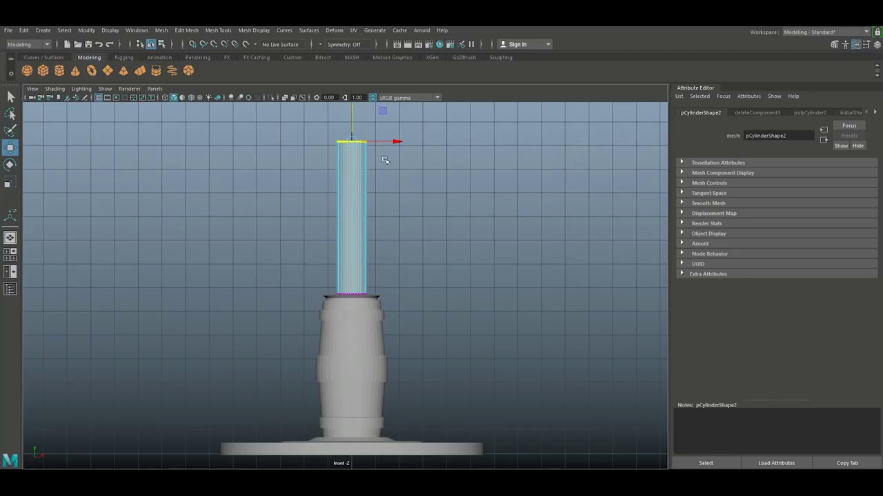
scroll(385, 160, down, 2)
drag(350, 144, 353, 120)
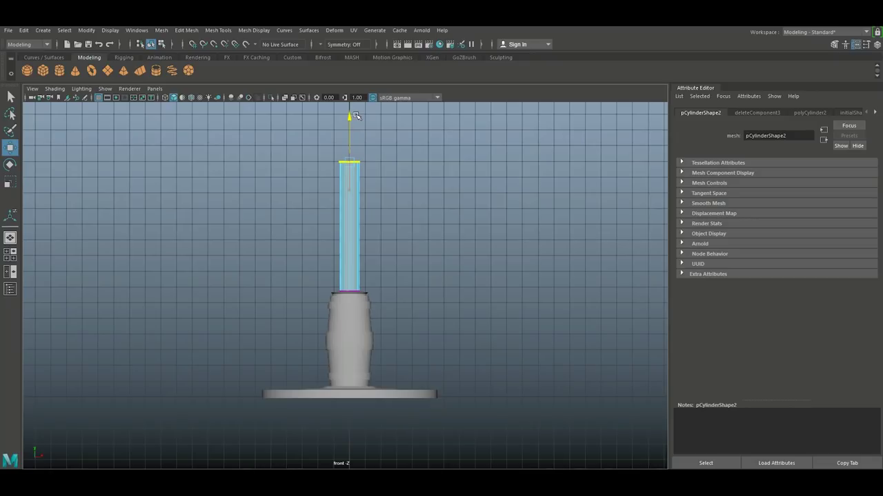
scroll(425, 295, up, 5)
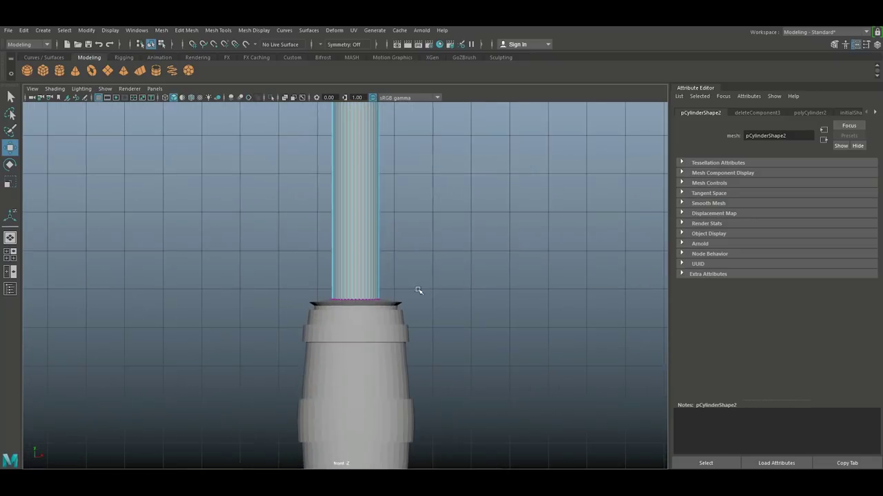
click(10, 256)
key(space)
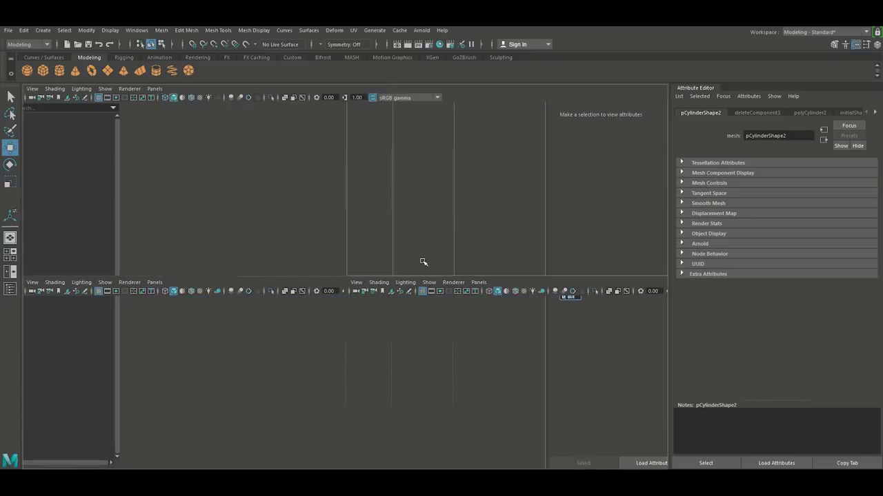
alt+drag(426, 294, 397, 320)
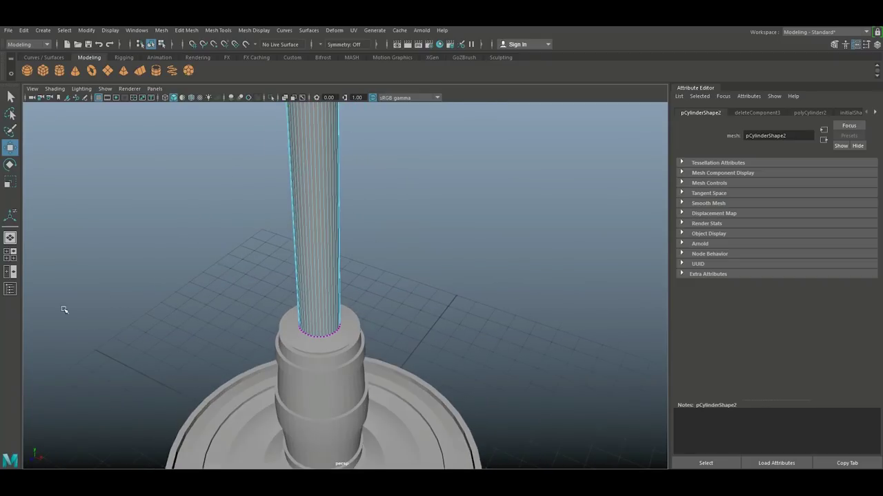
Extrude four adjacent lengthwise faces on the front of the shaft and pull them straight outward as a raised strip.
click(9, 256)
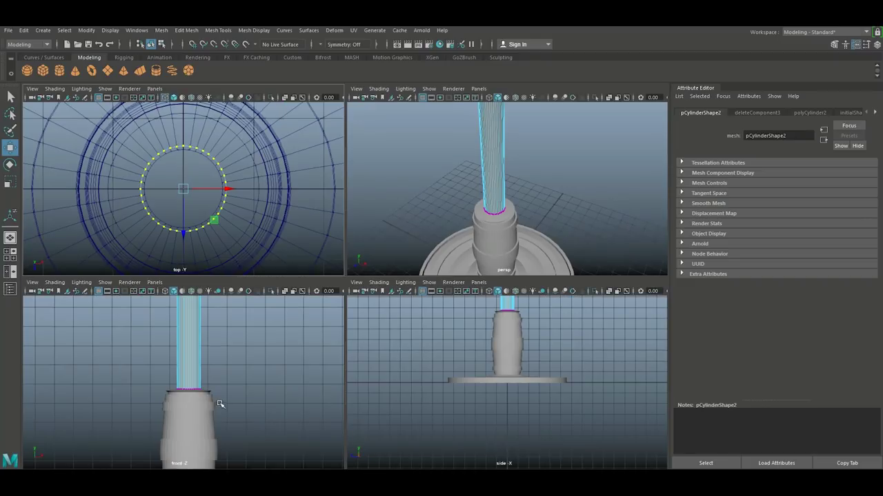
key(space)
scroll(386, 339, up, 4)
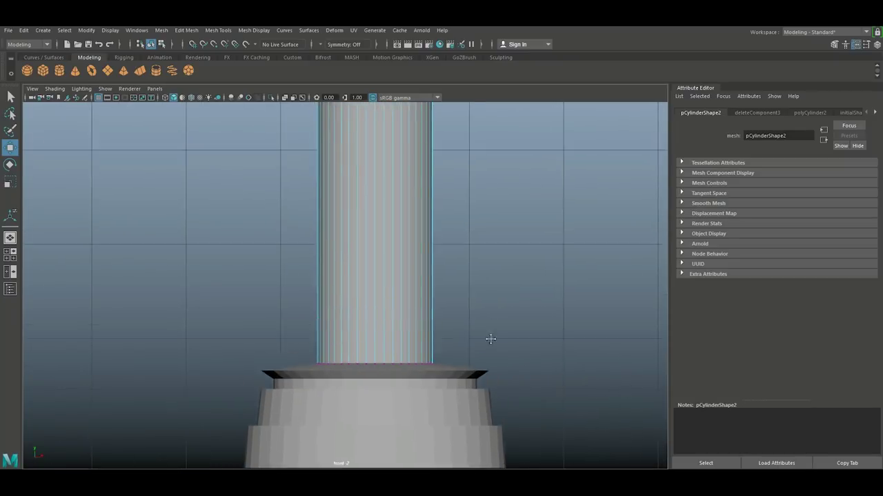
alt+middle_drag(490, 339, 476, 361)
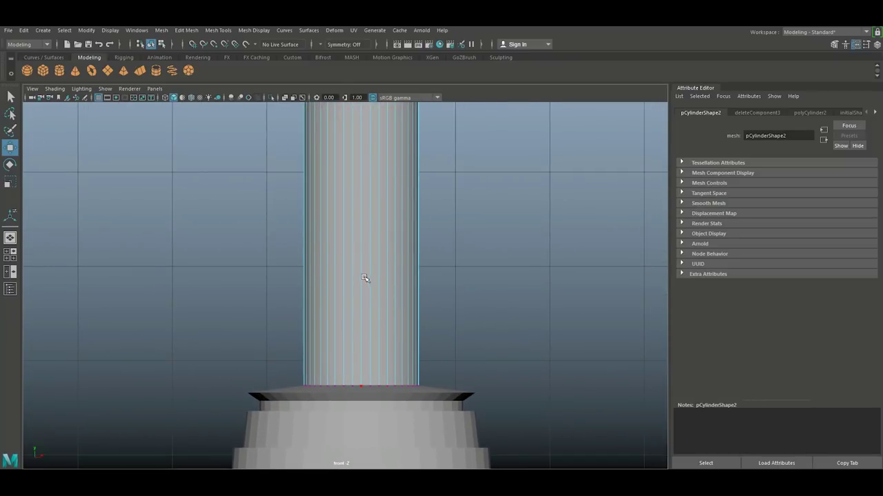
right_drag(362, 233, 360, 256)
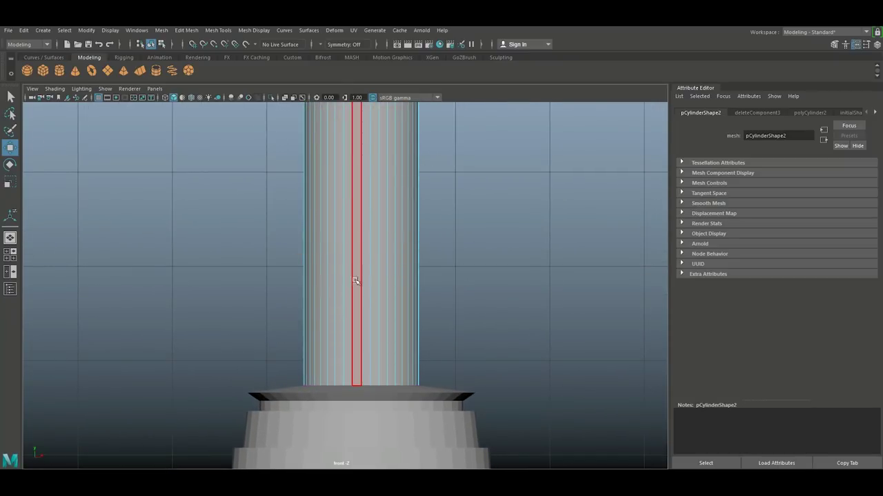
click(363, 316)
shift+click(357, 315)
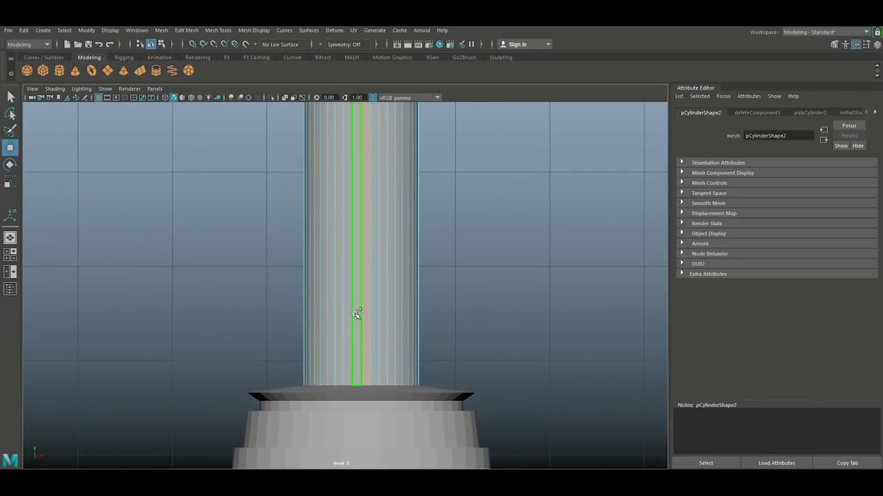
shift+click(351, 314)
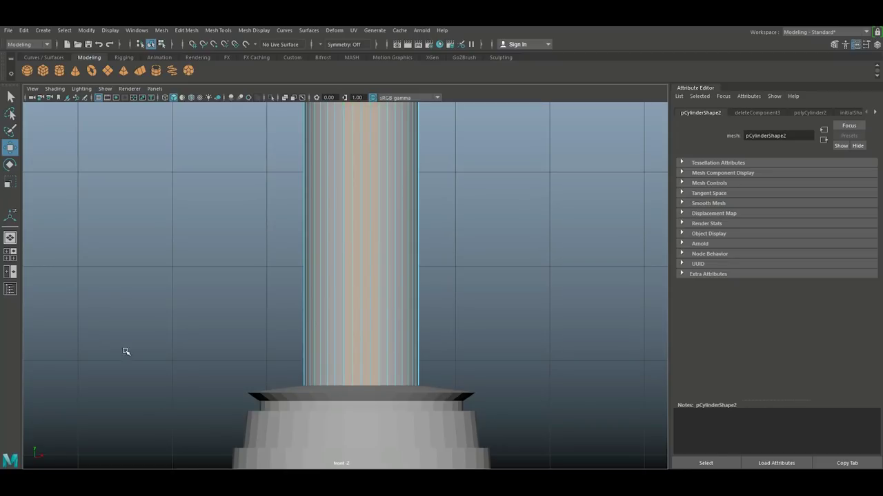
click(12, 261)
key(space)
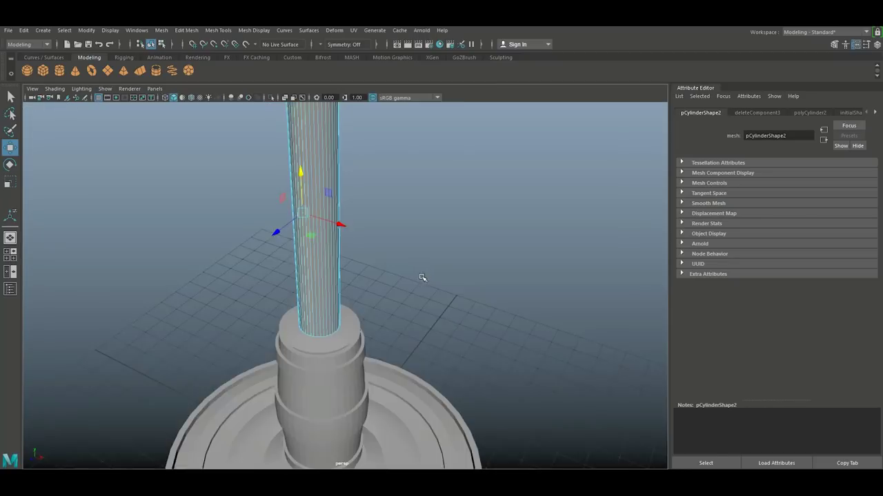
scroll(421, 276, down, 5)
key(ctrl+e)
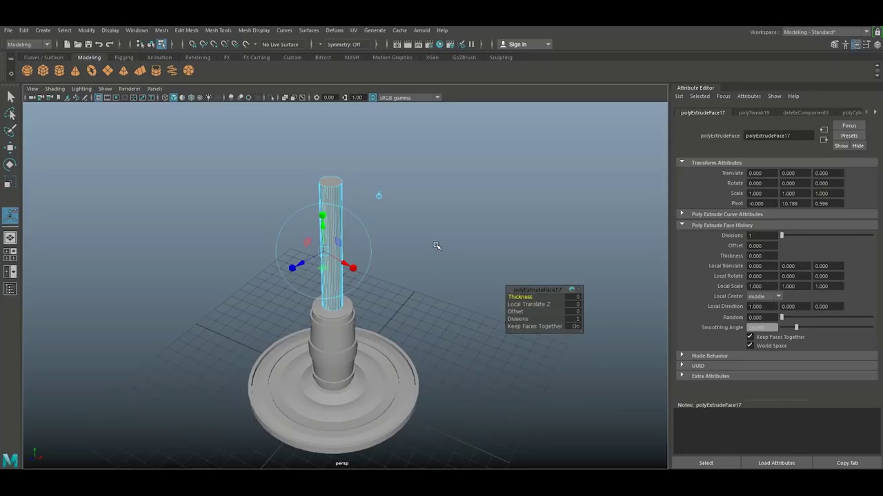
key(r)
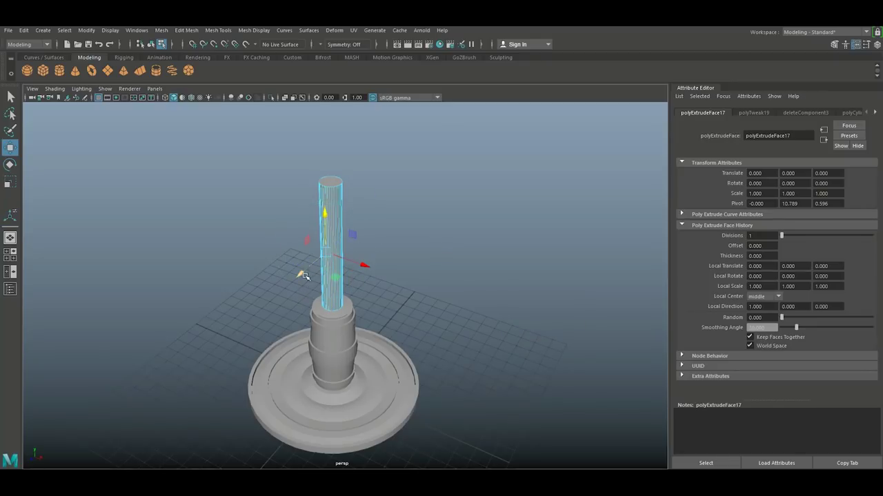
drag(300, 274, 295, 278)
Scale the strip's outer faces down widthwise so the strip tapers to a thin lengthwise ridge.
scroll(345, 293, up, 3)
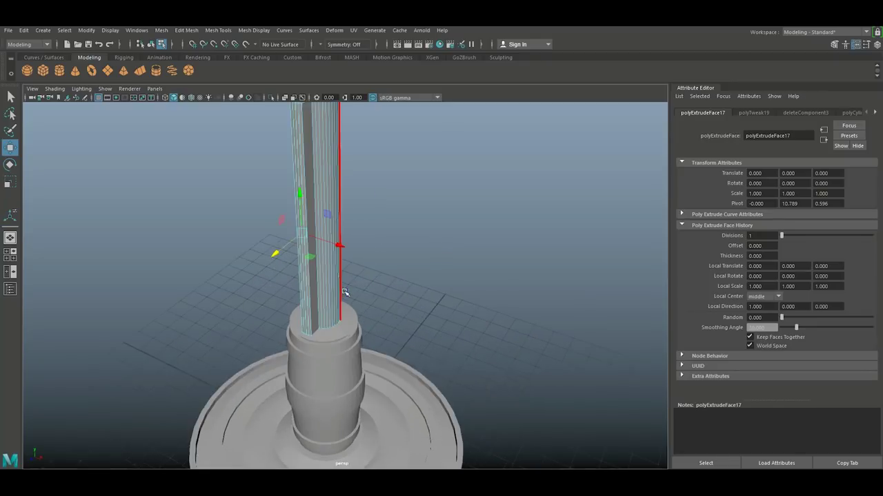
scroll(387, 288, up, 3)
alt+drag(389, 288, 359, 426)
key(r)
alt+right_drag(335, 413, 429, 358)
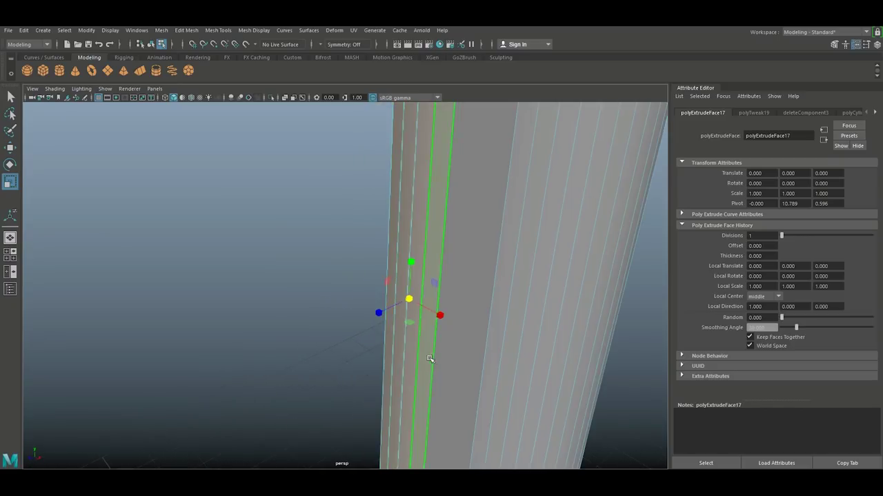
drag(440, 316, 407, 345)
alt+right_drag(407, 345, 386, 338)
alt+drag(386, 338, 372, 305)
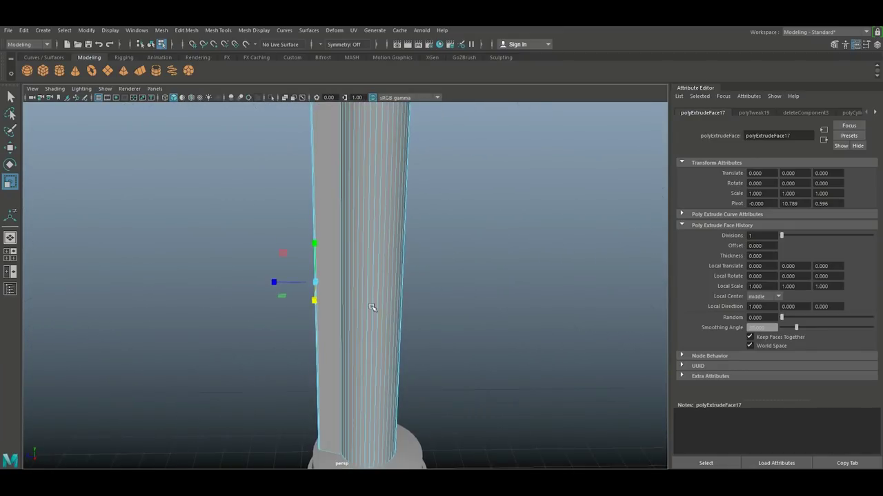
alt+middle_drag(372, 306, 354, 288)
alt+right_drag(354, 289, 385, 299)
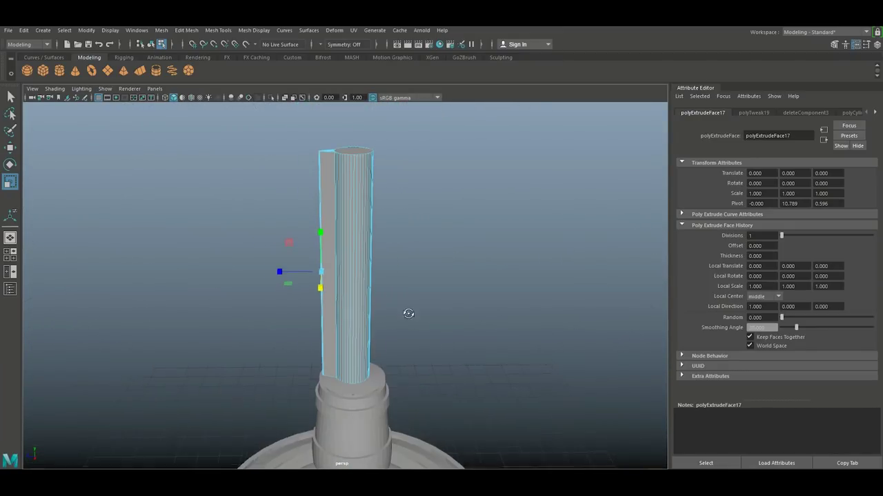
mouse_move(407, 311)
alt+mouse_down()
mouse_move(396, 294)
mouse_move(399, 308)
mouse_move(414, 305)
mouse_move(406, 301)
alt+mouse_up()
Return the shaft to object mode and insert five evenly spaced horizontal edge loops along its height.
right_drag(361, 173, 390, 164)
click(190, 30)
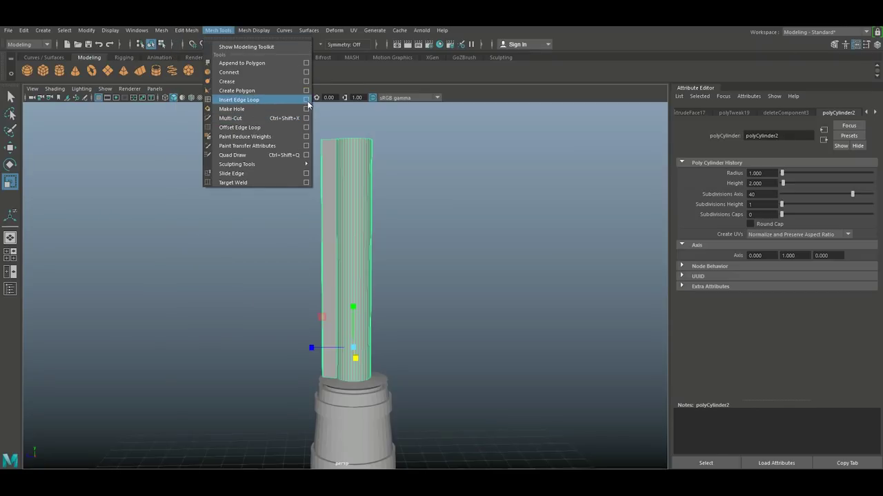
click(306, 99)
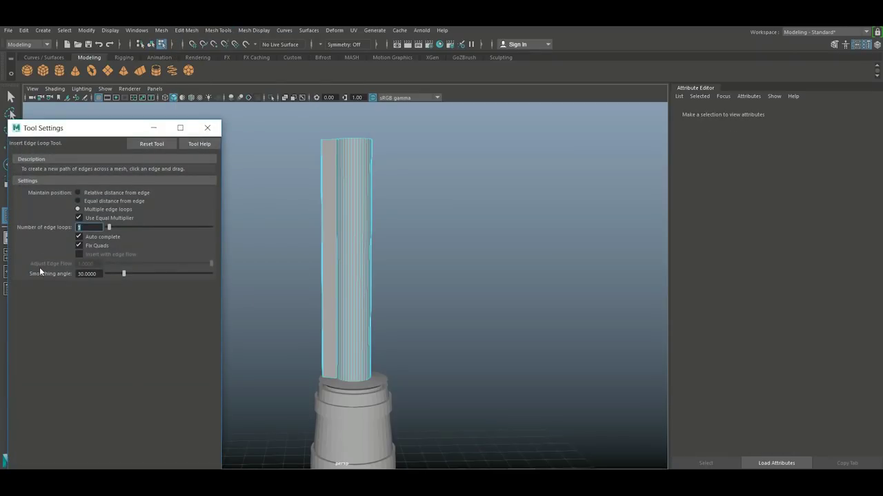
click(356, 280)
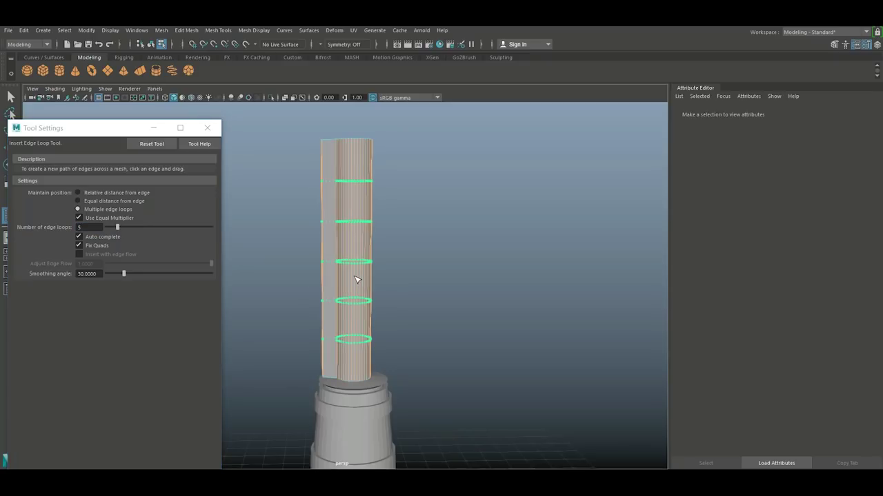
Set the number of edge loops to 4 and subdivide each of the shaft's six horizontal sections.
double_click(87, 227)
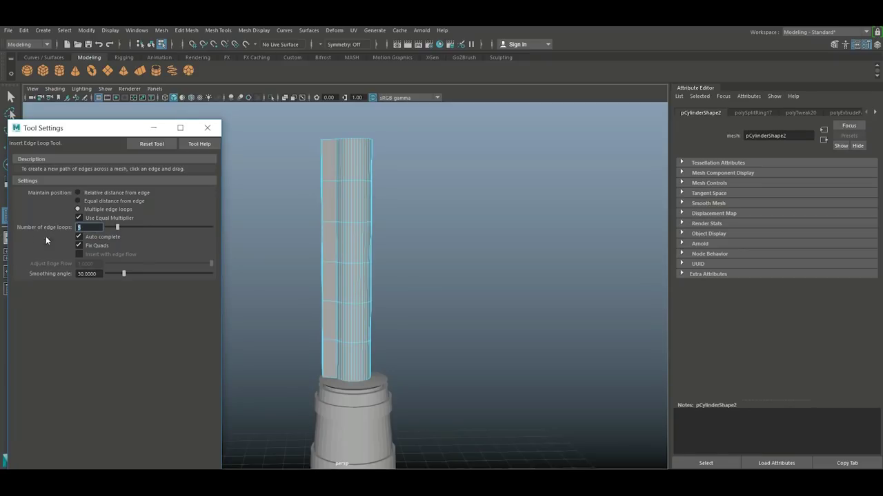
click(357, 163)
click(357, 204)
click(357, 240)
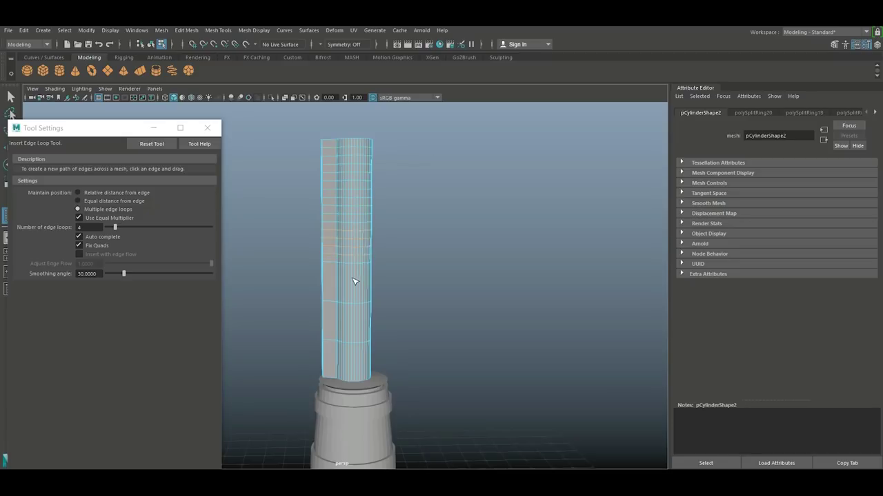
click(358, 321)
click(364, 364)
click(207, 127)
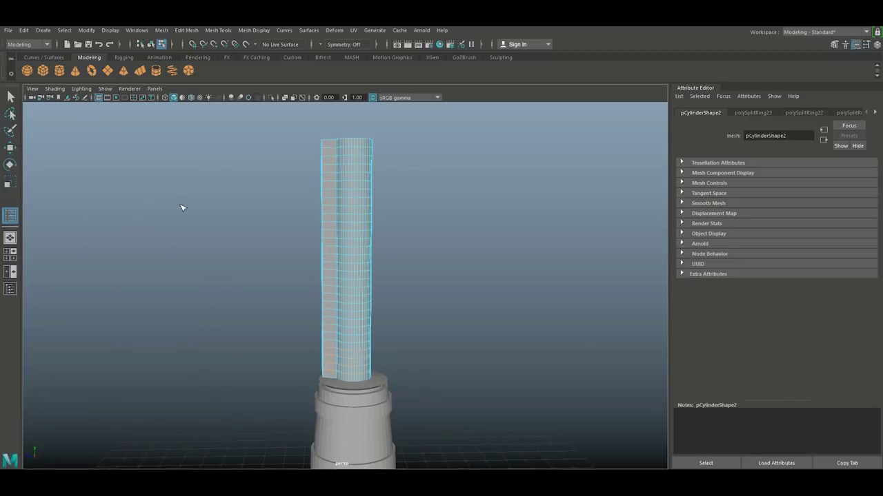
Delete the shaft's round top cap and the four small triangular faces on top of the ridge.
key(q)
alt+drag(339, 226, 368, 251)
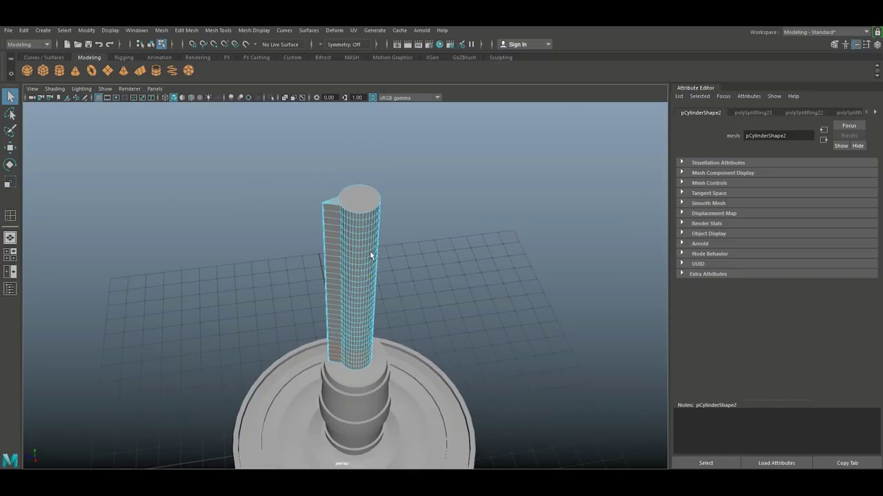
alt+middle_drag(369, 251, 371, 280)
scroll(371, 280, up, 5)
alt+drag(372, 285, 385, 254)
right_click(391, 242)
right_drag(390, 241, 390, 260)
click(372, 254)
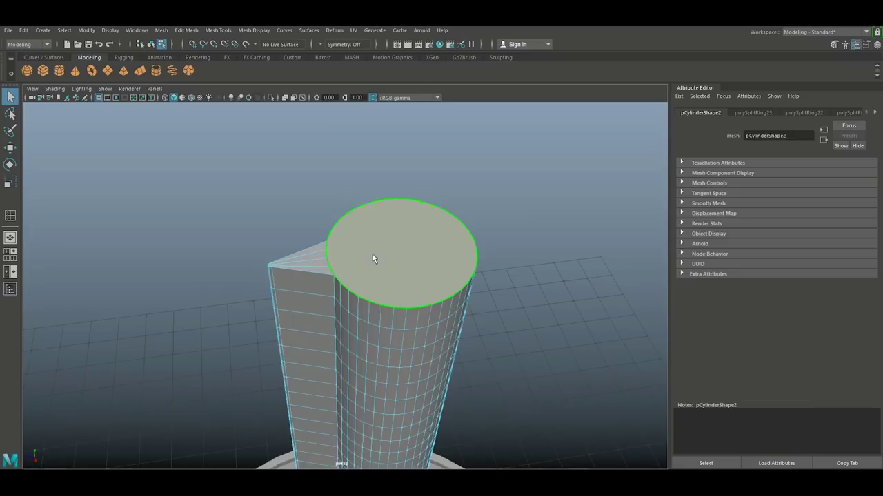
shift+click(324, 270)
shift+click(321, 262)
shift+click(318, 254)
shift+click(320, 248)
key(Delete)
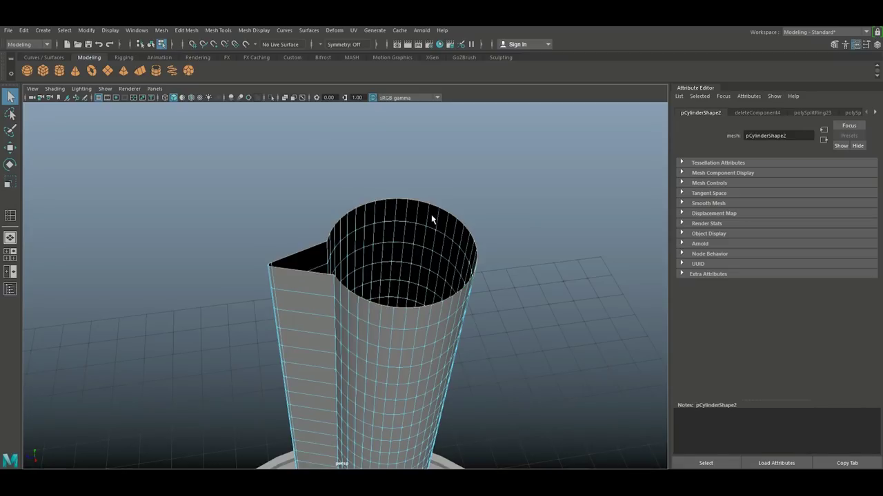
Return the open-topped shaft to object mode and apply a Twist nonlinear deformer to it.
alt+right_drag(432, 219, 367, 212)
alt+drag(397, 279, 402, 238)
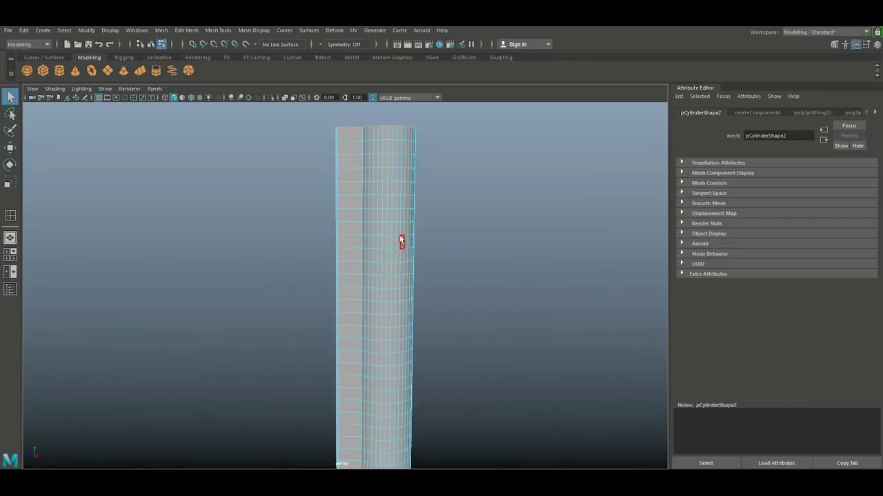
right_drag(402, 230, 418, 219)
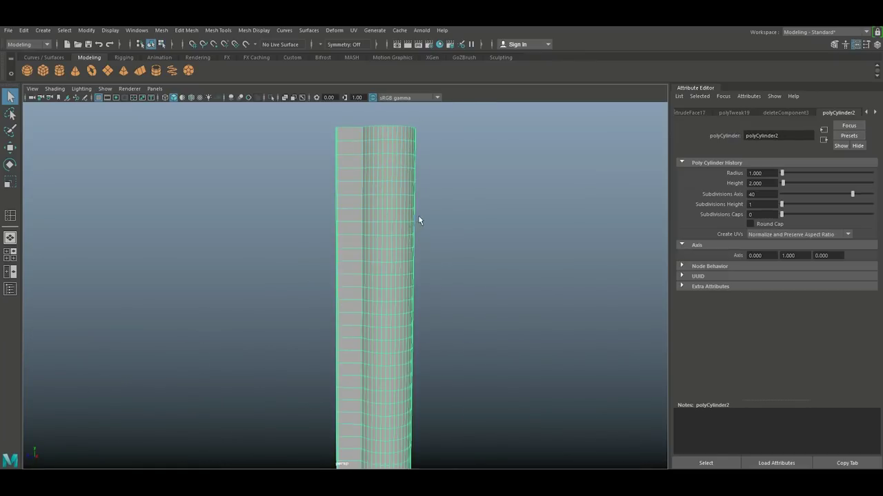
click(335, 31)
mouse_move(388, 168)
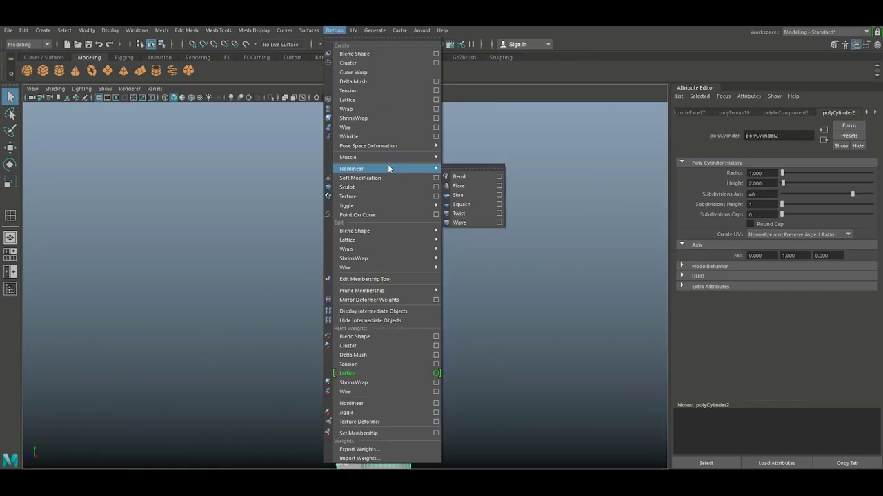
click(476, 216)
scroll(475, 218, down, 7)
alt+drag(470, 264, 475, 282)
alt+middle_drag(461, 286, 424, 252)
Set the twist deformer's End Angle to -859.437, keeping the Start Angle at 0.
click(792, 113)
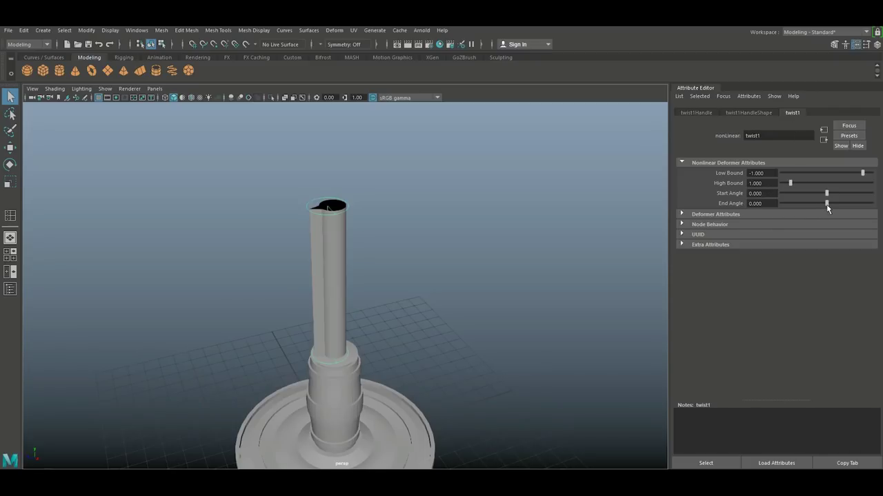
drag(827, 204, 777, 215)
alt+drag(516, 287, 368, 333)
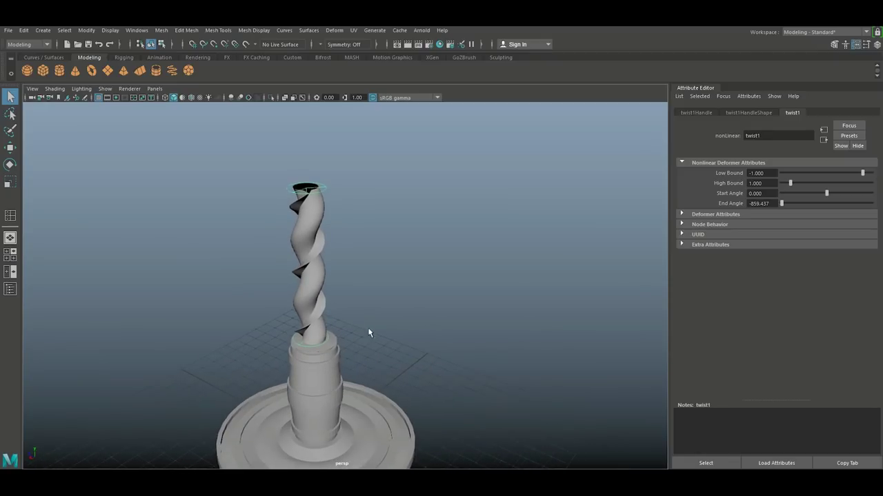
drag(827, 198, 844, 221)
key(ctrl+z)
alt+drag(395, 335, 410, 322)
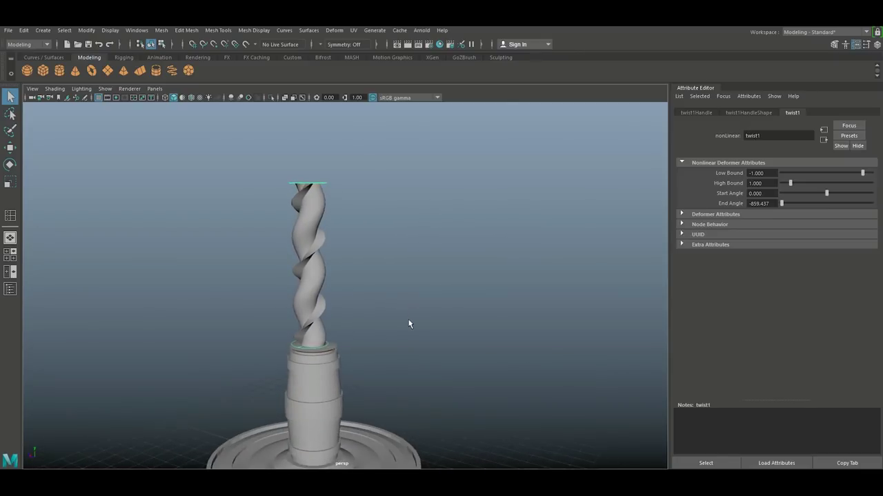
Select the twisted shaft and delete its construction history to bake in the twist.
scroll(406, 321, up, 3)
alt+middle_drag(398, 314, 462, 310)
right_drag(364, 178, 393, 164)
click(371, 186)
key(3)
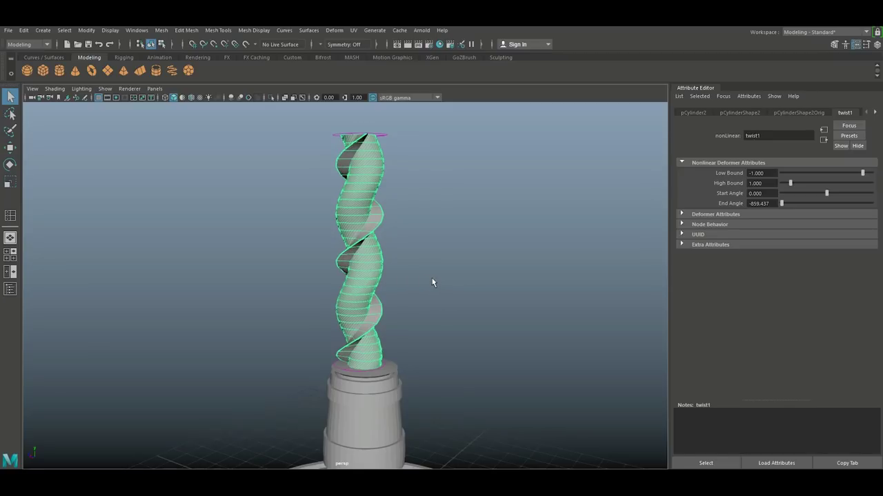
click(27, 32)
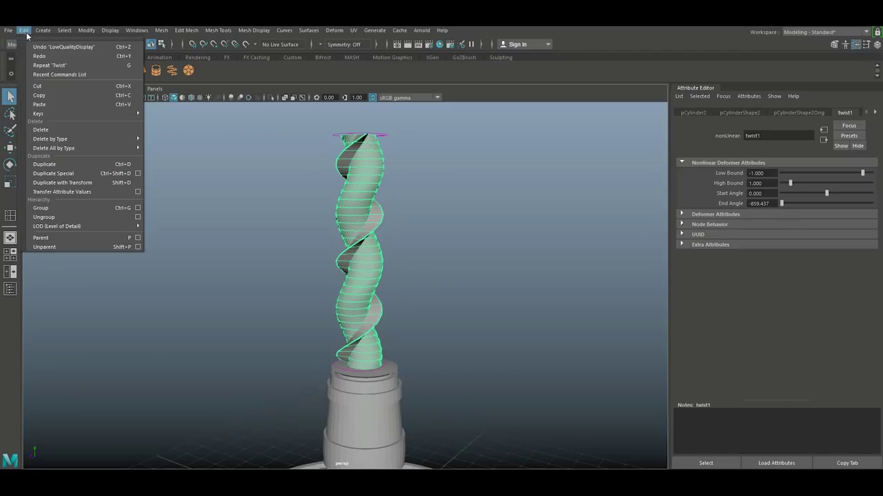
mouse_move(73, 141)
click(163, 147)
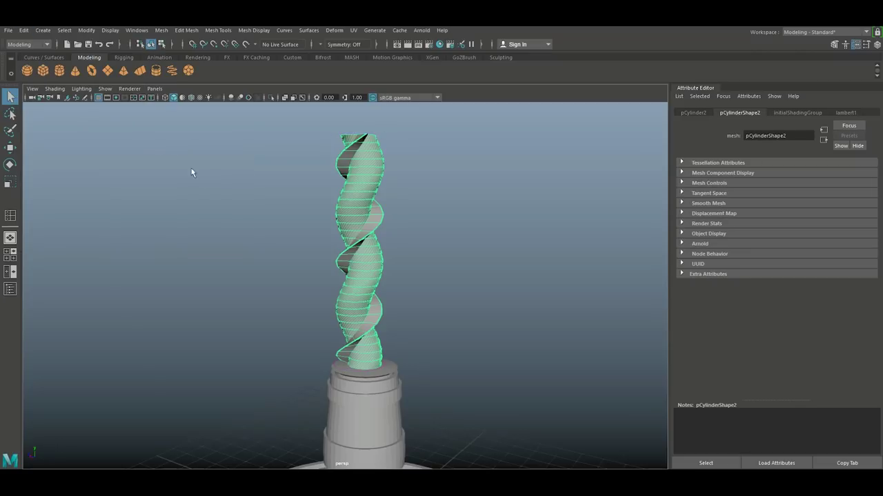
click(469, 224)
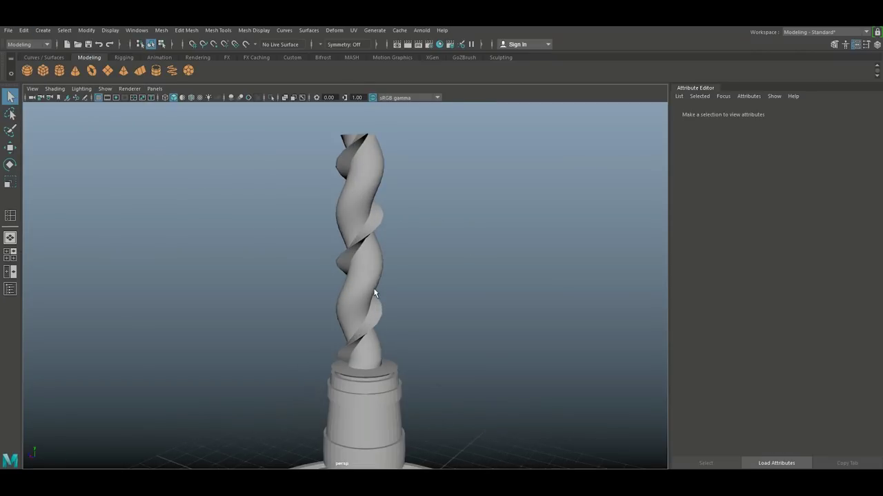
Center the twisted shaft's pivot and, in the top view, snap the shaft to the grid origin at the column's center.
click(361, 271)
click(9, 258)
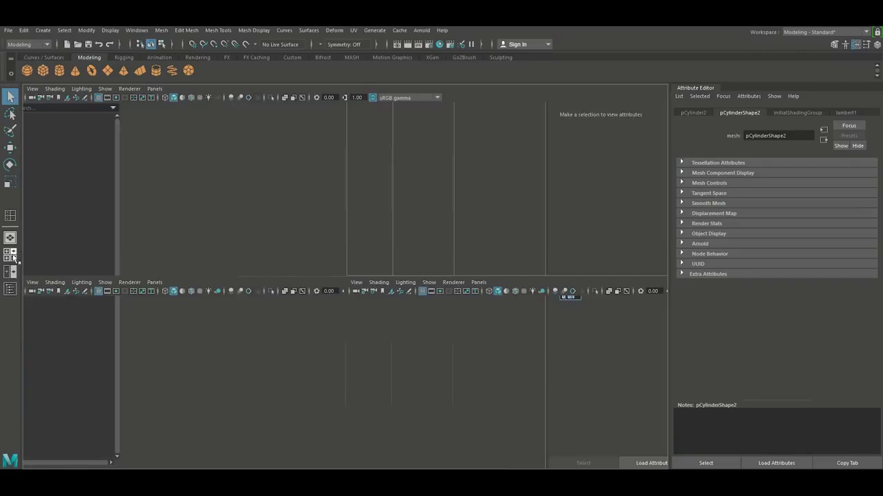
key(space)
scroll(319, 295, down, 3)
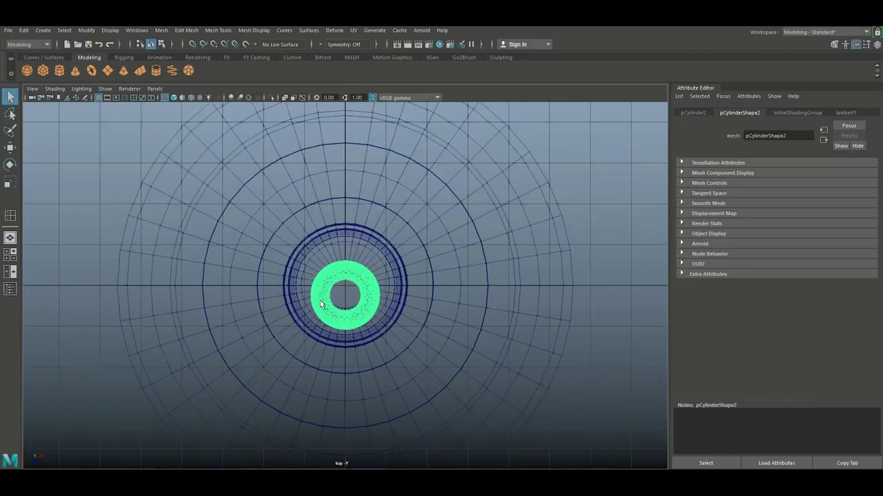
scroll(324, 306, up, 2)
scroll(326, 311, up, 1)
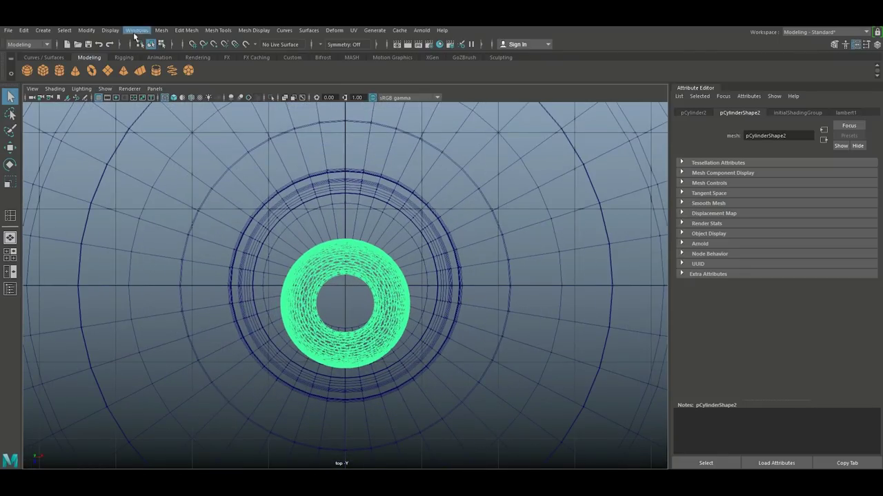
click(85, 31)
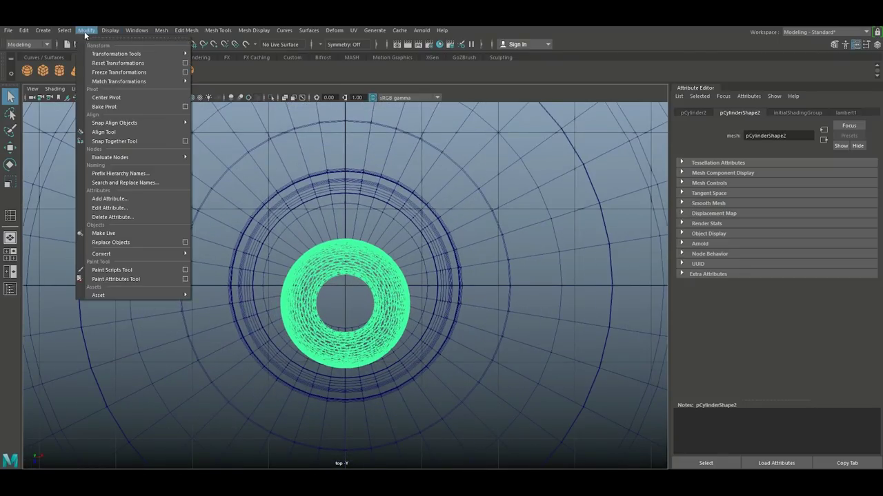
click(120, 95)
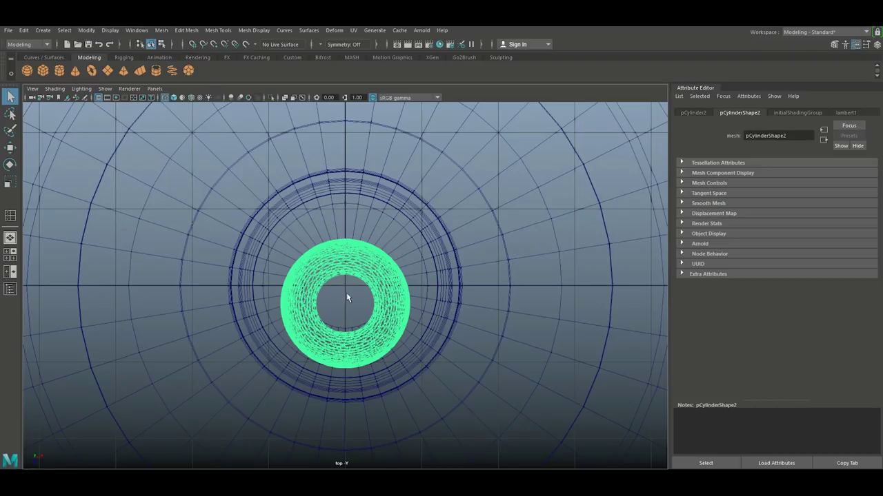
key(r)
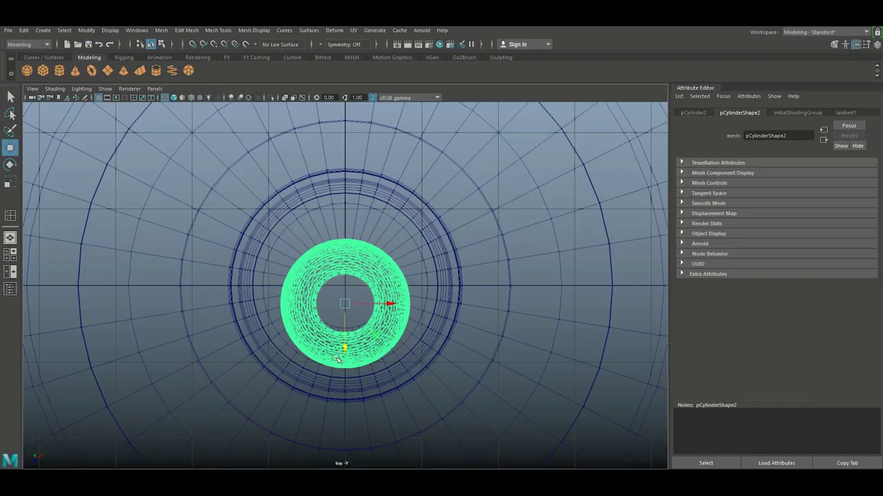
drag(345, 306, 344, 304)
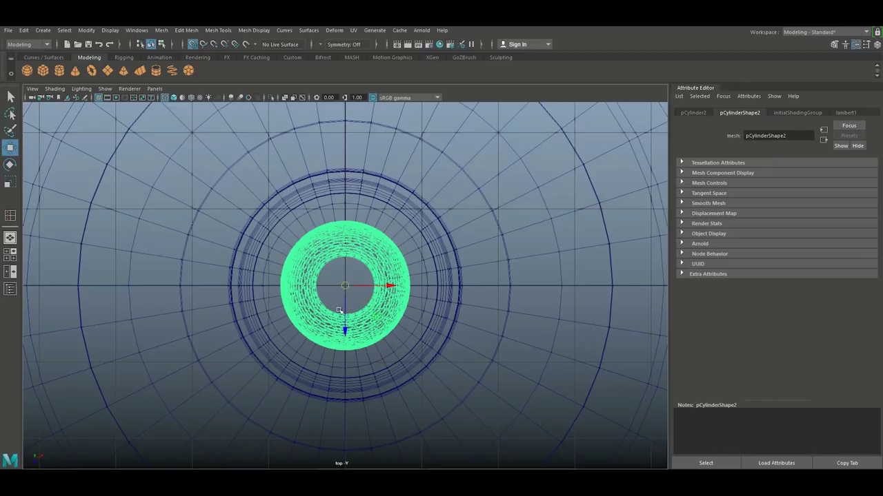
Scale the twisted shaft up uniformly in the perspective view and raise it so its base sits on the column's top.
click(10, 256)
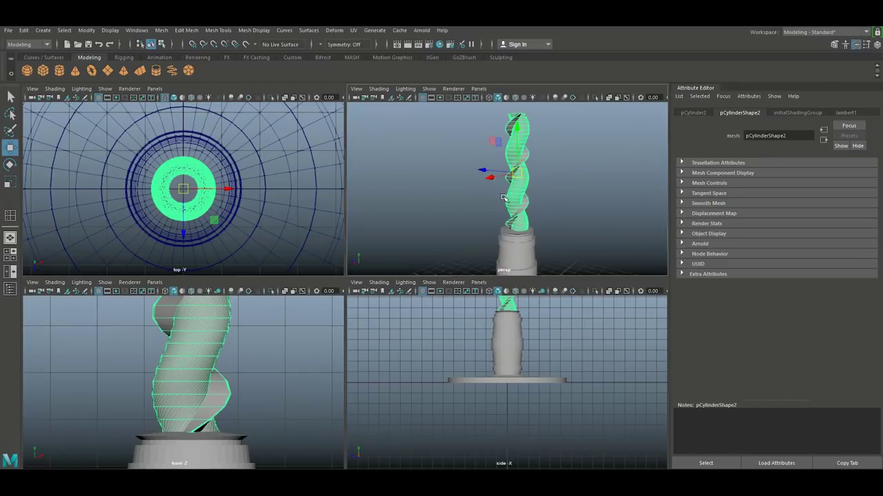
key(space)
alt+drag(486, 249, 453, 255)
scroll(459, 262, down, 3)
alt+drag(463, 272, 459, 252)
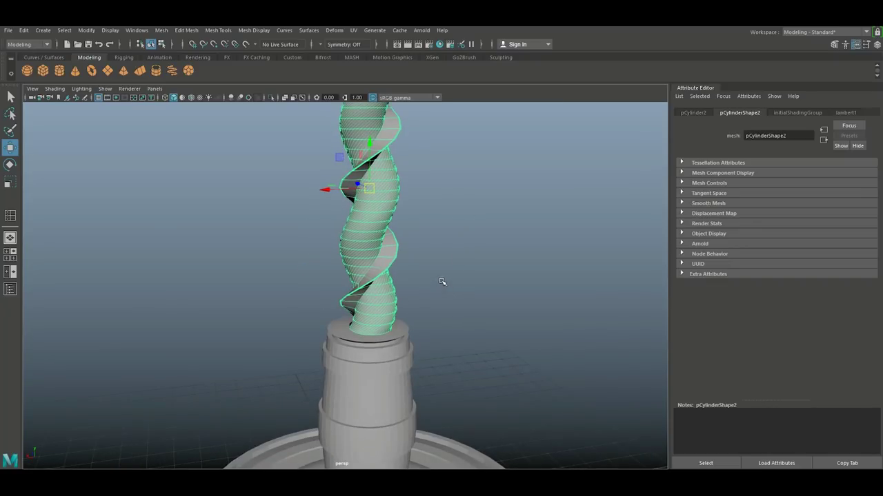
key(r)
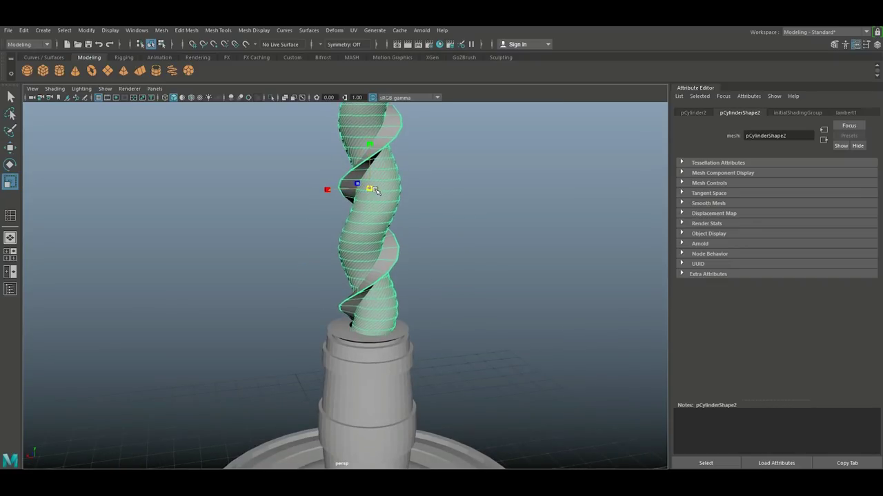
drag(385, 189, 397, 189)
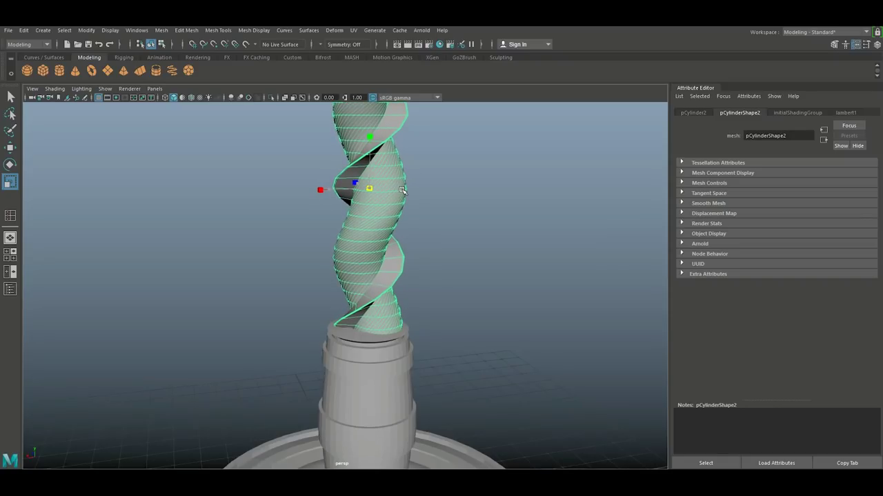
key(w)
drag(373, 146, 378, 112)
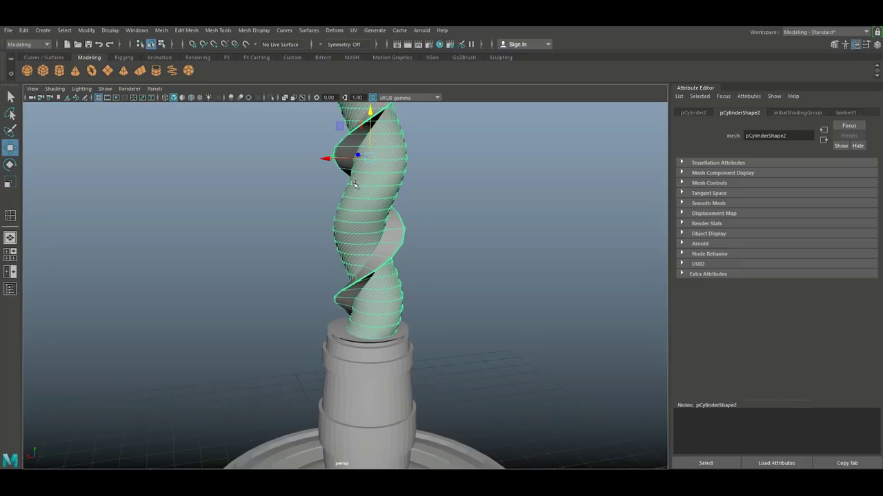
Add a new polygon cylinder and raise it above the top of the twisted shaft.
alt+drag(353, 184, 330, 217)
scroll(357, 258, down, 6)
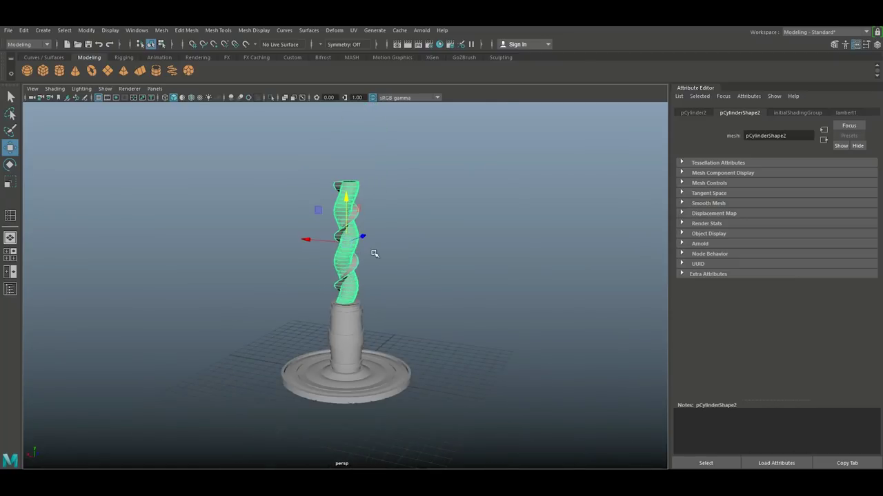
alt+drag(374, 254, 384, 276)
scroll(388, 276, up, 4)
mouse_move(396, 278)
alt+middle_down()
mouse_move(399, 232)
mouse_move(398, 290)
alt+middle_up()
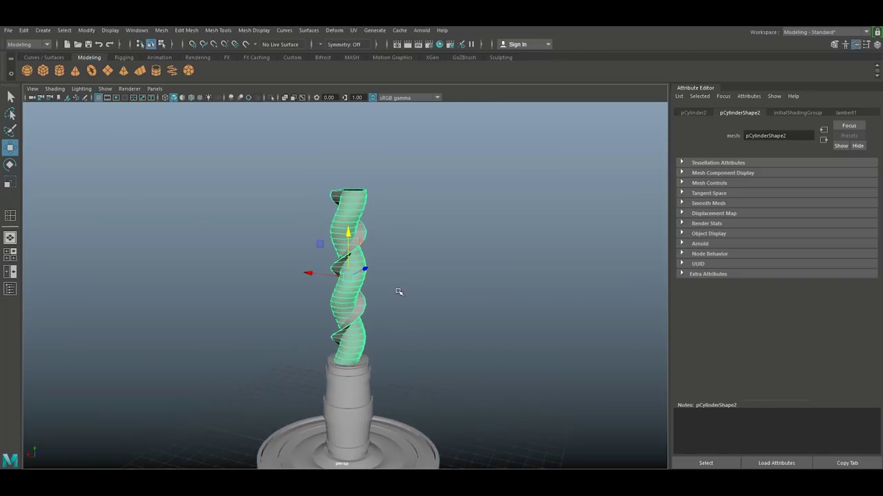
click(452, 261)
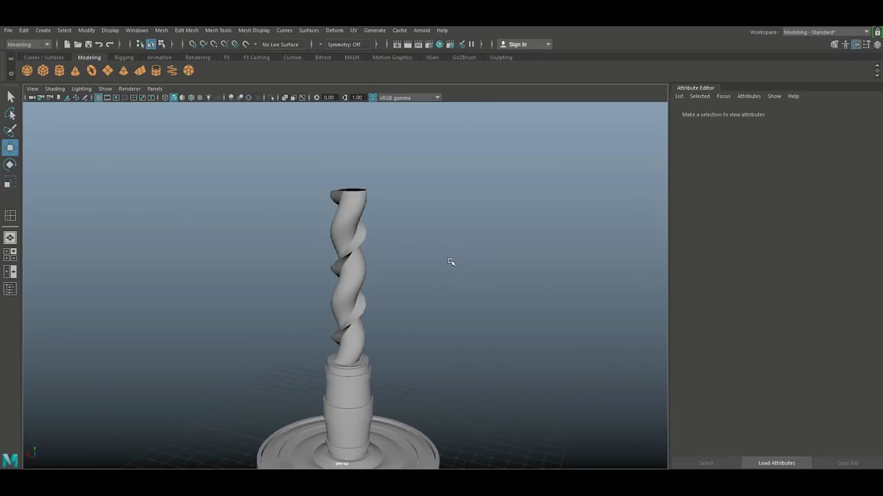
click(59, 71)
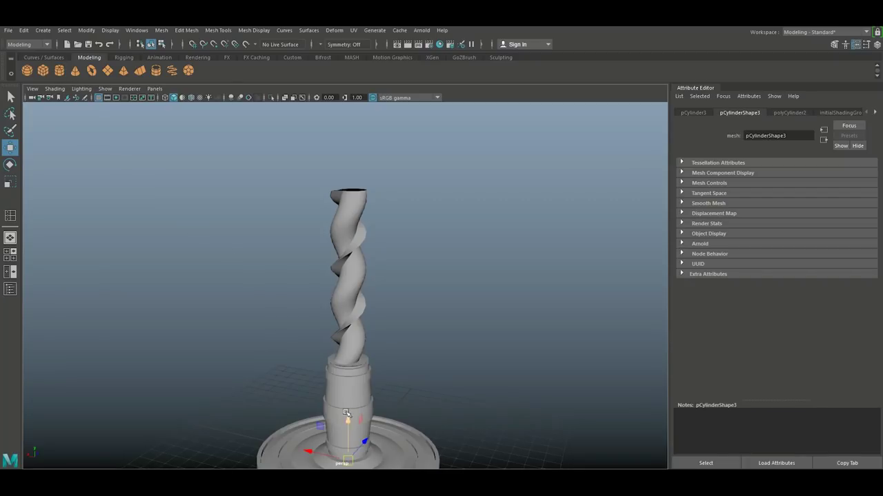
drag(347, 414, 348, 105)
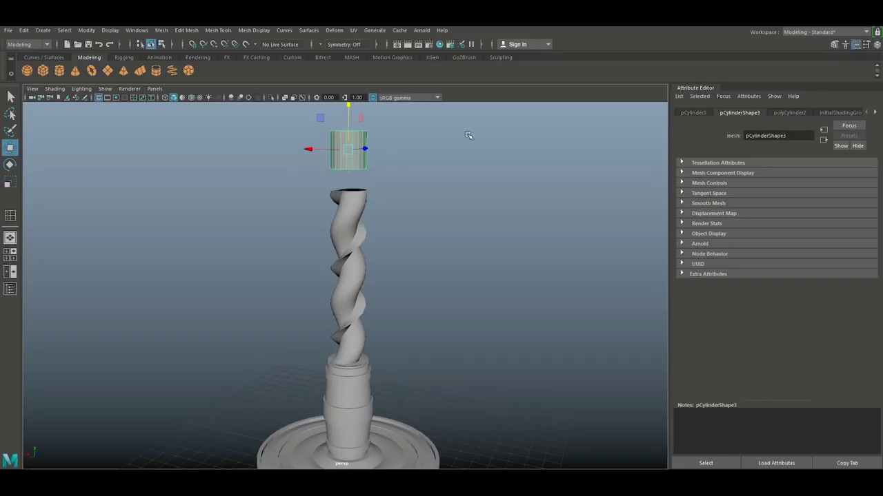
Set the new cylinder's Subdivisions Caps to 0.
click(786, 113)
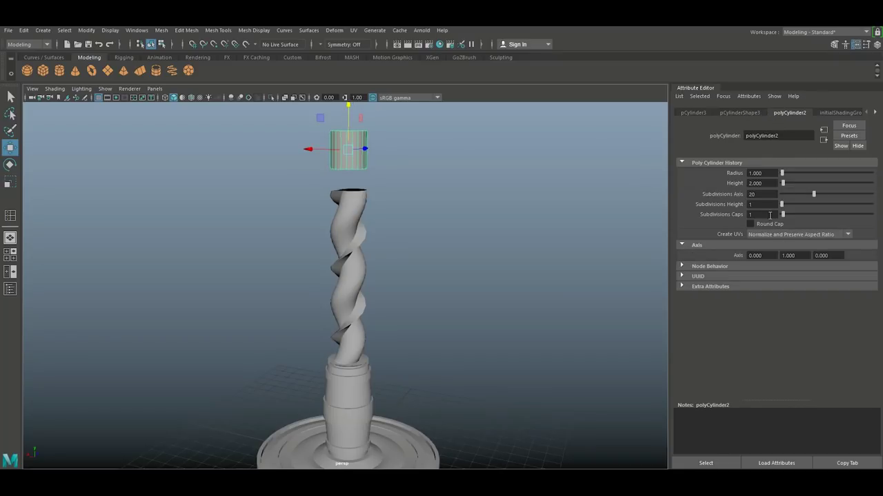
text(0)
key(Return)
Select the new cylinder's bottom cap face and delete it.
alt+drag(422, 226, 361, 346)
scroll(407, 337, up, 3)
scroll(404, 337, up, 2)
right_drag(318, 234, 324, 265)
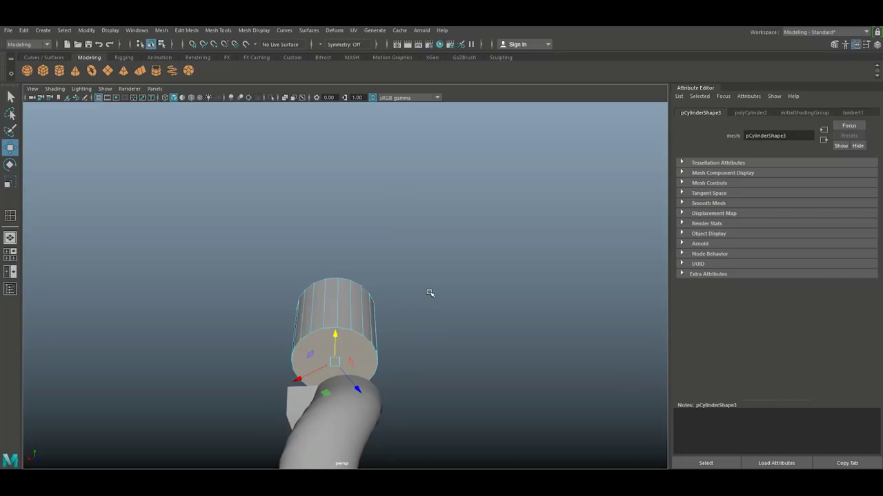
click(431, 293)
scroll(437, 282, down, 5)
alt+drag(443, 292, 443, 340)
alt+middle_drag(443, 339, 472, 393)
scroll(463, 369, up, 2)
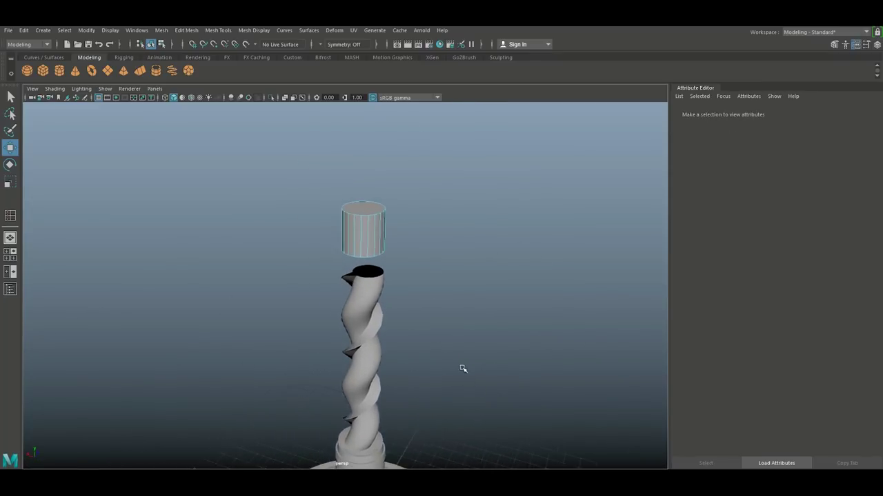
scroll(462, 341, up, 3)
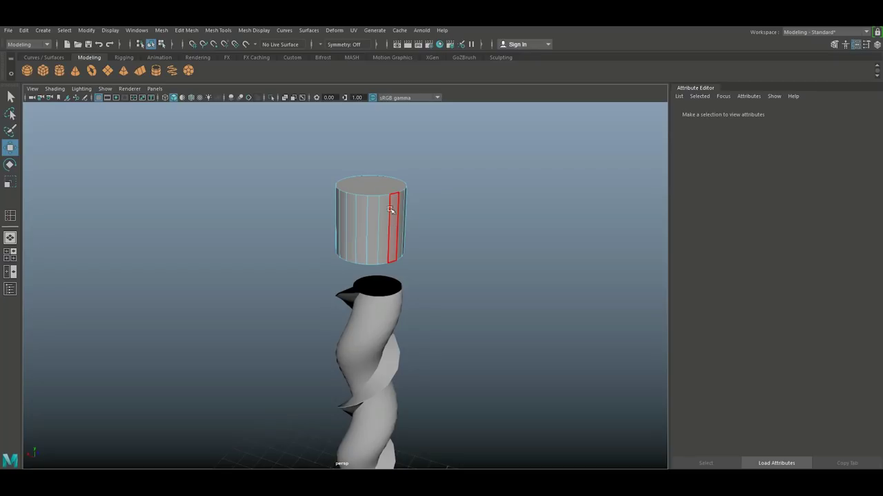
Return the cylinder to object mode, lower it onto the twisted shaft's top and check the fit from below.
right_drag(380, 214, 418, 199)
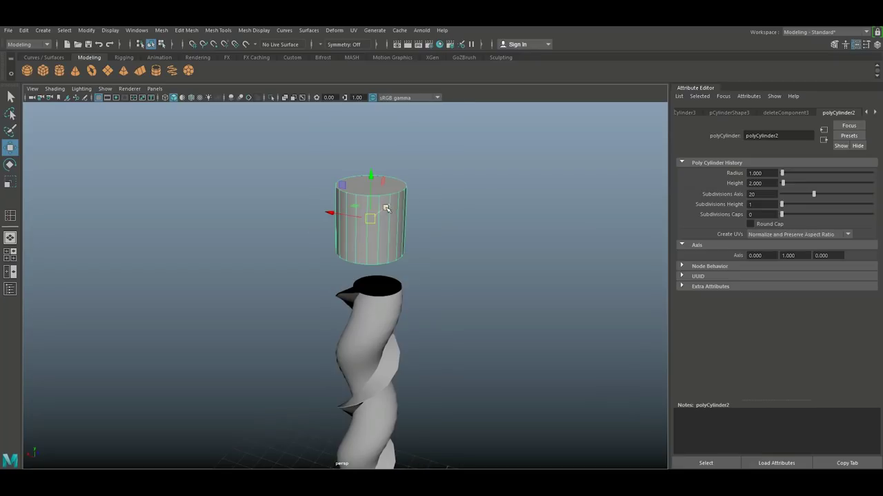
drag(373, 176, 373, 211)
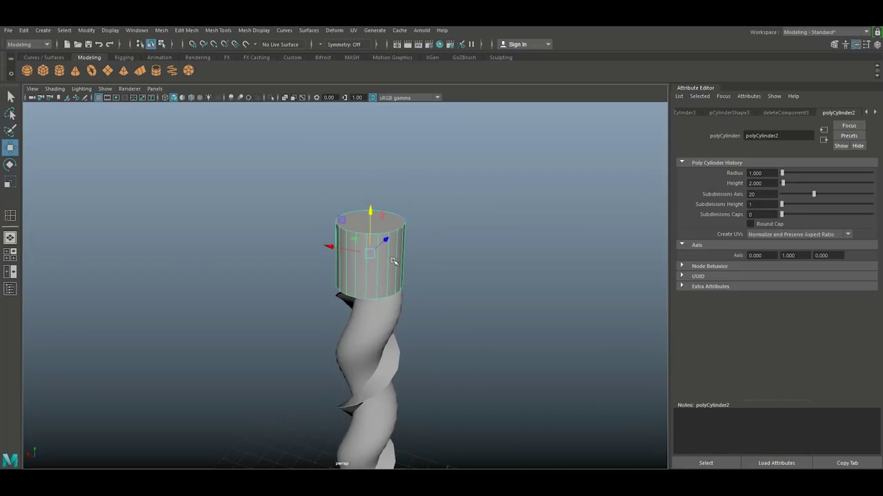
scroll(407, 322, up, 2)
alt+drag(407, 323, 433, 312)
scroll(436, 300, up, 4)
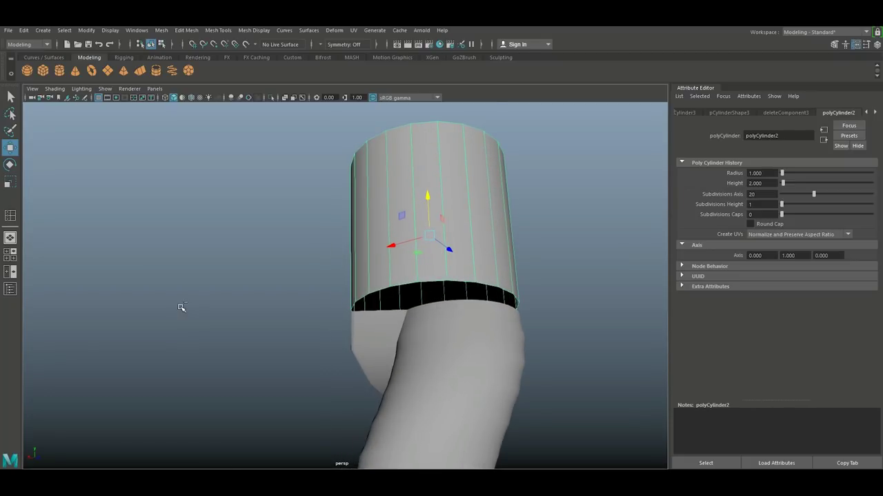
Undo the cylinder's lowering, the deletion of its bottom face and the Subdivisions Caps change.
key(ctrl+z)
scroll(198, 311, down, 3)
alt+drag(278, 340, 298, 349)
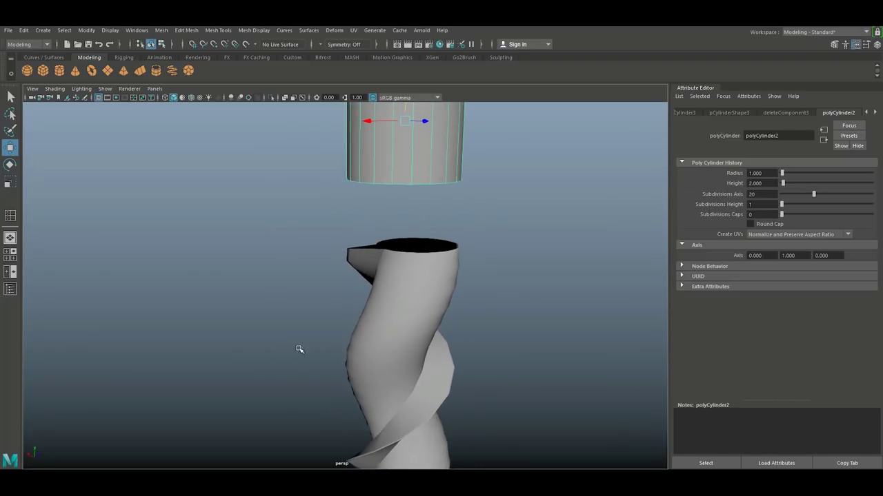
alt+drag(324, 310, 311, 388)
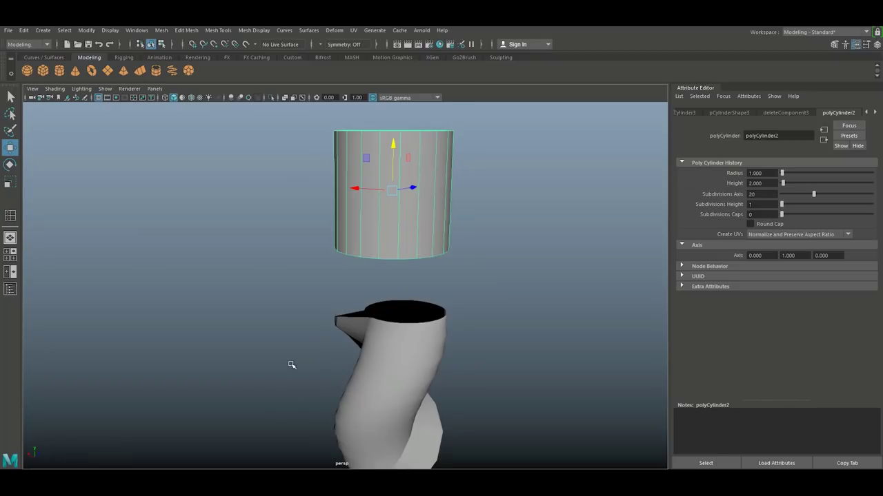
scroll(291, 365, down, 1)
key(ctrl+z)
key(ctrl+z)
key(ctrl+z)
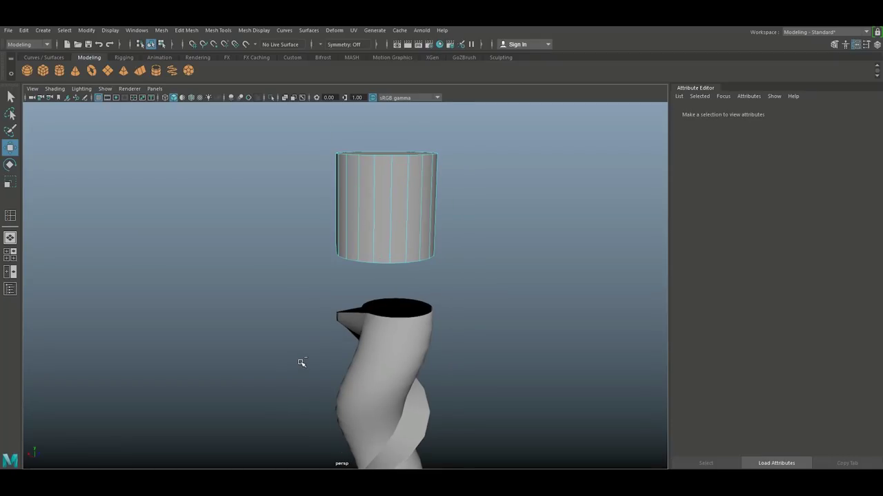
alt+drag(332, 370, 311, 322)
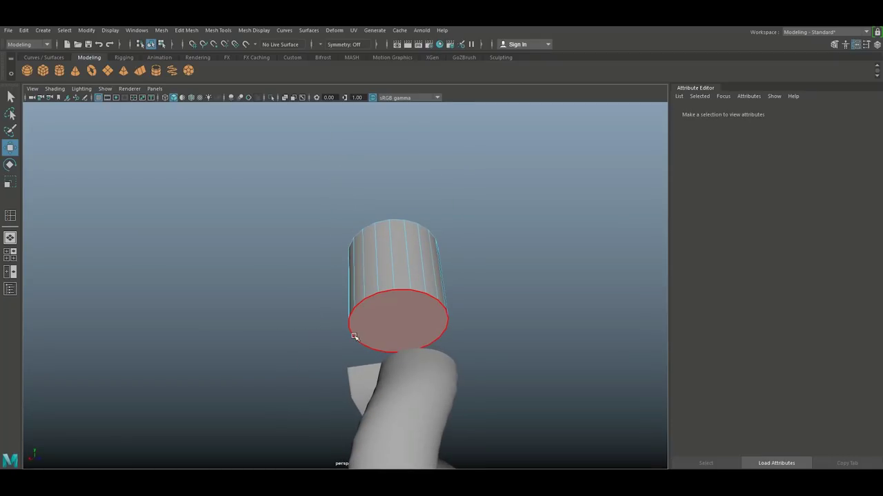
key(ctrl+z)
key(ctrl+z)
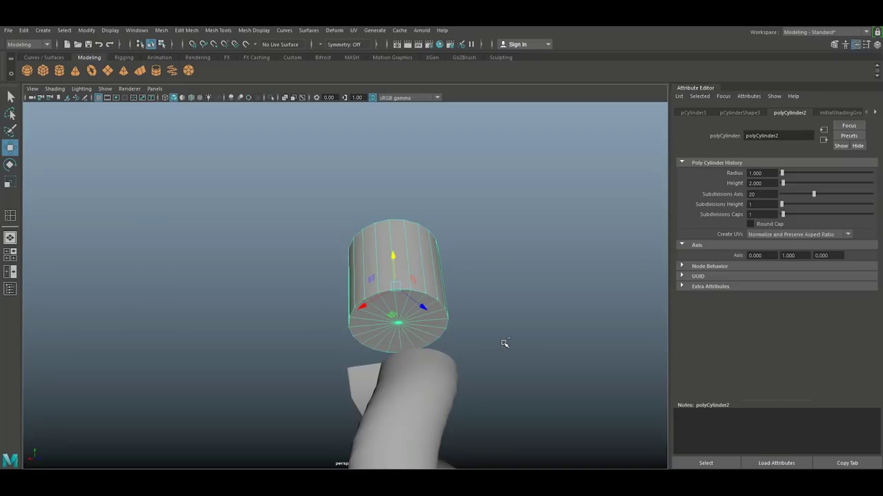
Lower the capped cylinder straight down until its base meets the twisted shaft's top.
alt+drag(468, 341, 467, 371)
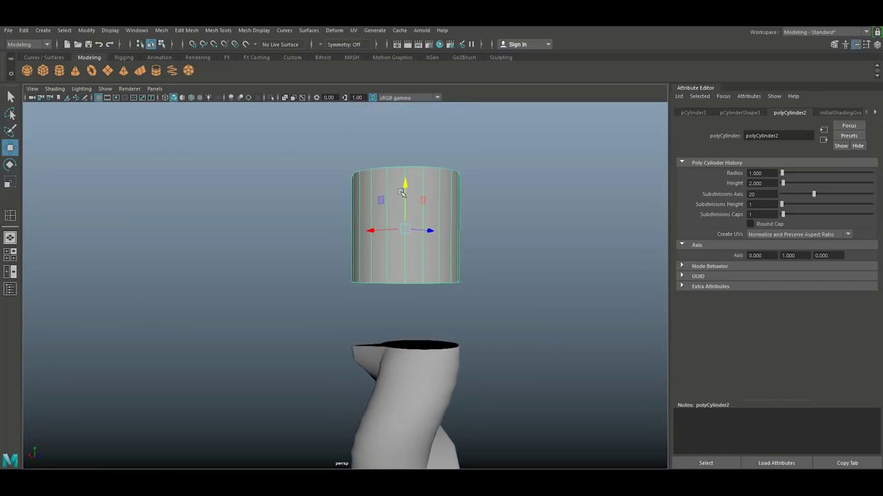
drag(406, 182, 427, 243)
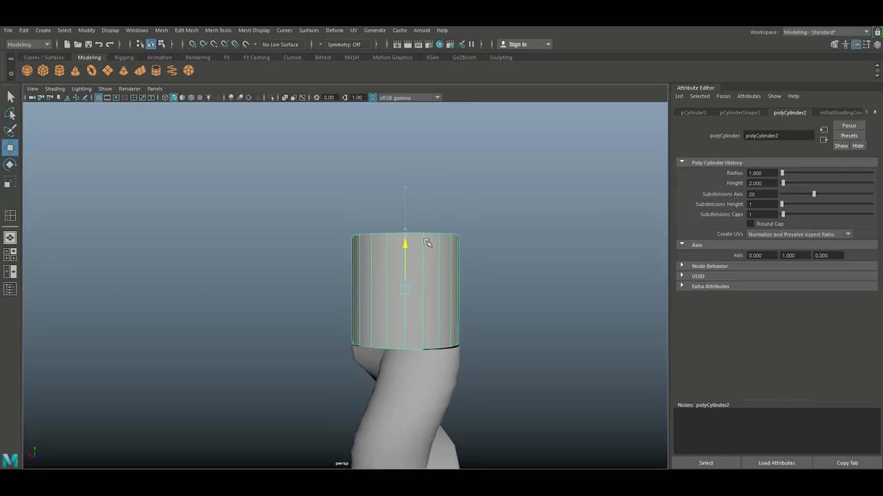
Scale the cylinder up uniformly in the top view to the column's outer ring and set its Subdivisions Axis to 40.
click(10, 253)
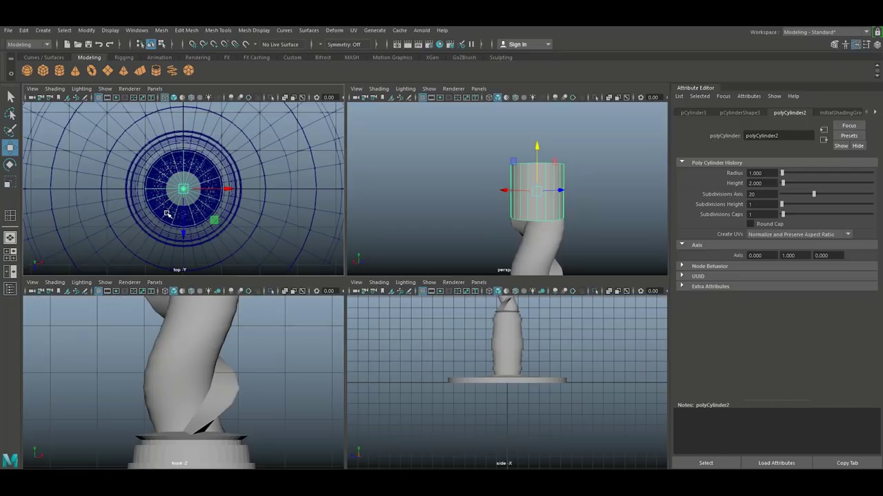
key(space)
key(r)
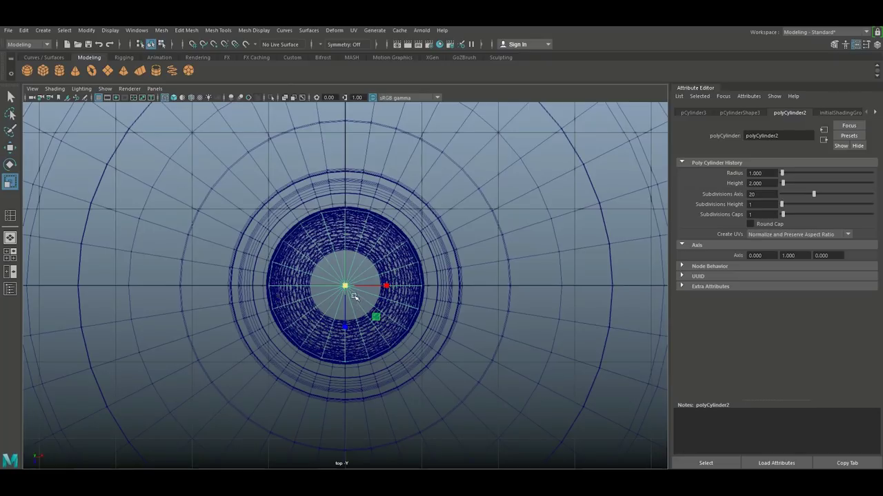
drag(346, 287, 414, 298)
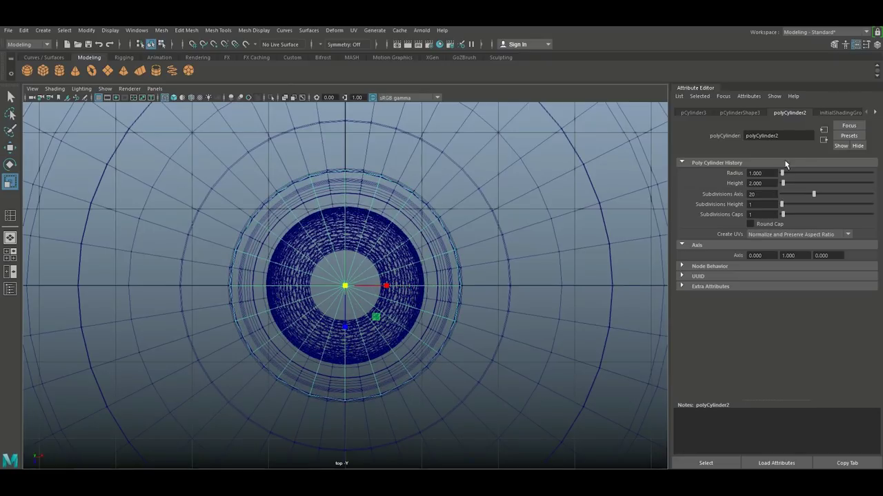
double_click(772, 195)
key(Return)
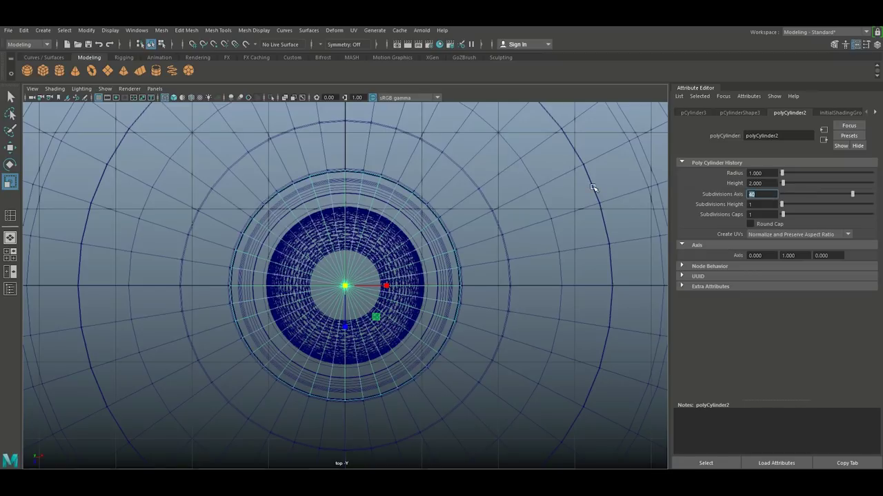
In the perspective view, select the cylinder's top vertices and lower them to flatten it into a thin disc.
click(11, 253)
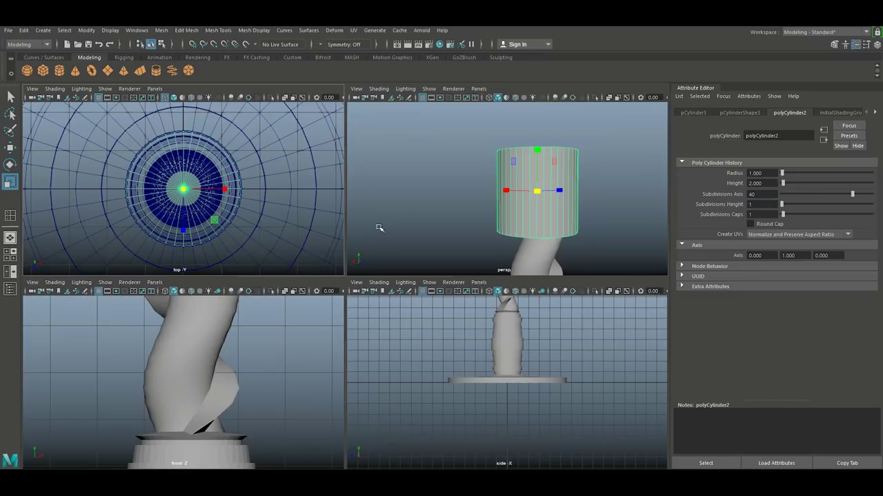
key(space)
scroll(274, 144, down, 5)
mouse_move(351, 210)
alt+mouse_down()
mouse_move(362, 175)
mouse_move(351, 209)
alt+mouse_up()
right_drag(378, 235, 332, 236)
drag(247, 197, 491, 269)
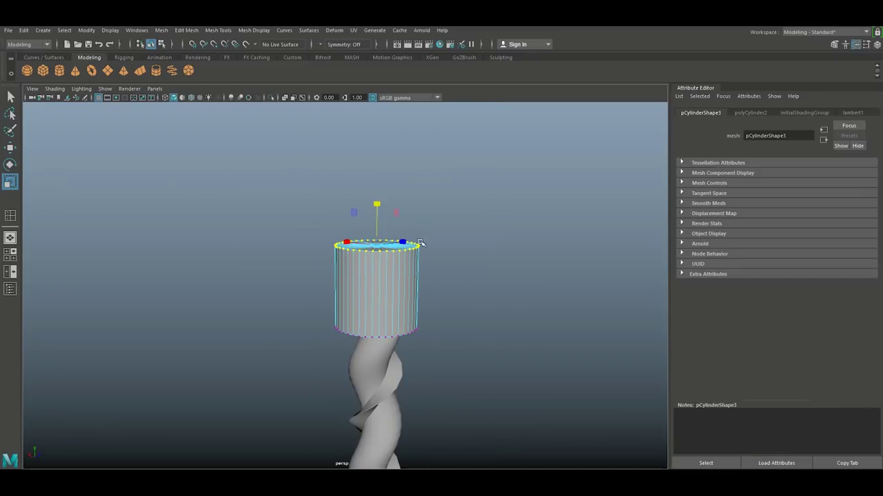
key(w)
drag(376, 202, 378, 274)
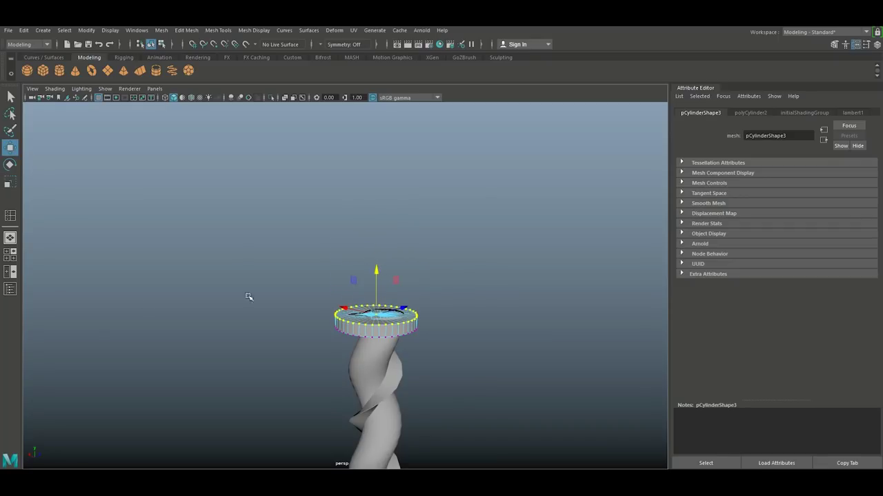
In the front view, insert 3 evenly spaced edge loops around the disc's side using the Multiple edge loops option.
click(11, 258)
key(space)
scroll(293, 318, down, 10)
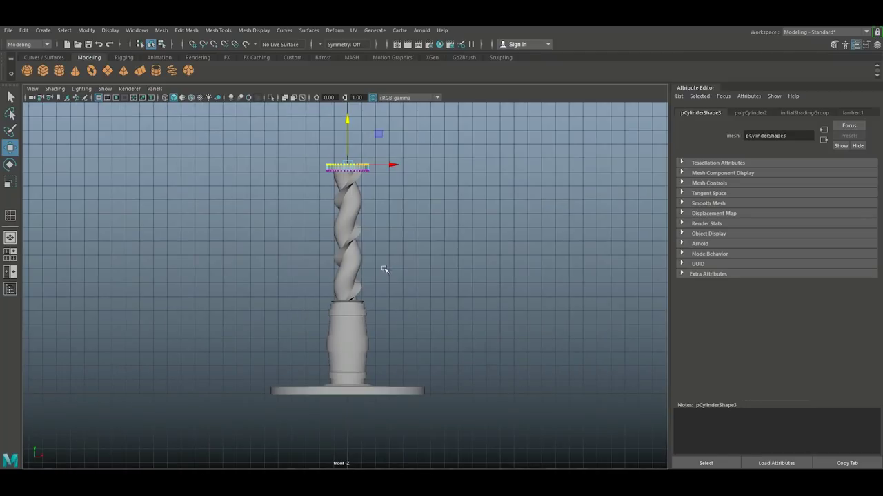
alt+middle_drag(385, 260, 385, 316)
scroll(385, 315, up, 5)
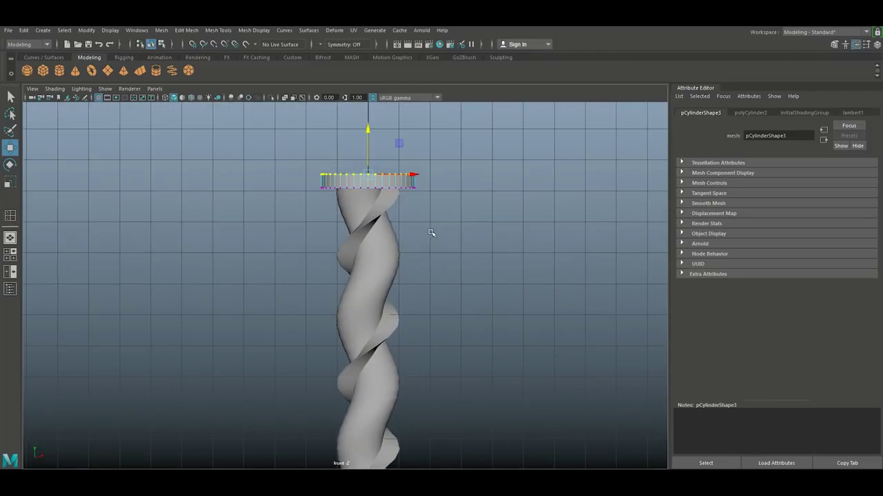
scroll(416, 311, up, 6)
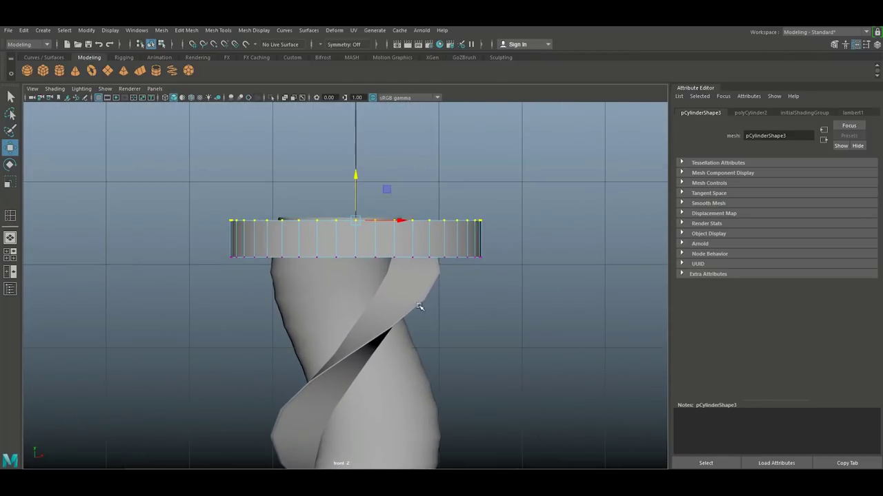
click(217, 31)
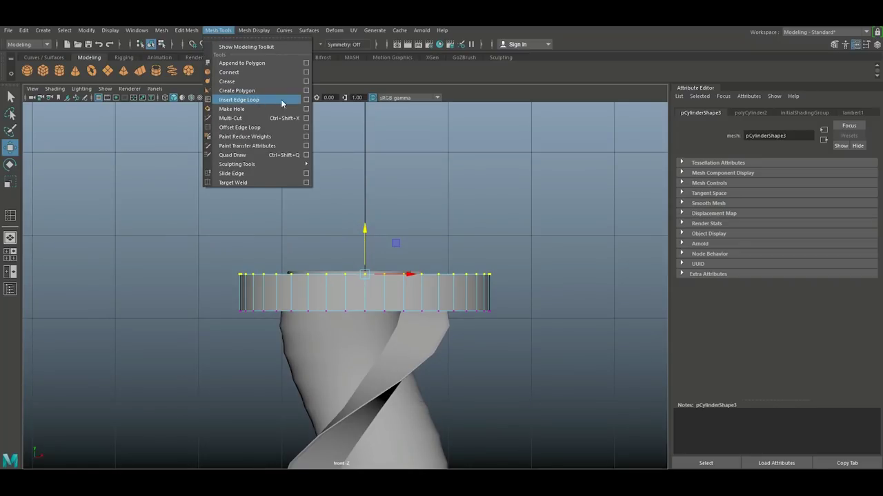
click(307, 100)
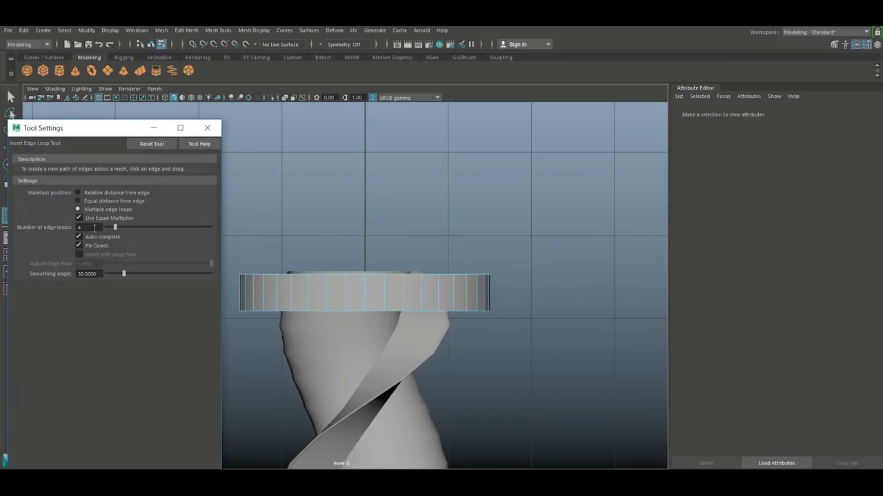
click(365, 300)
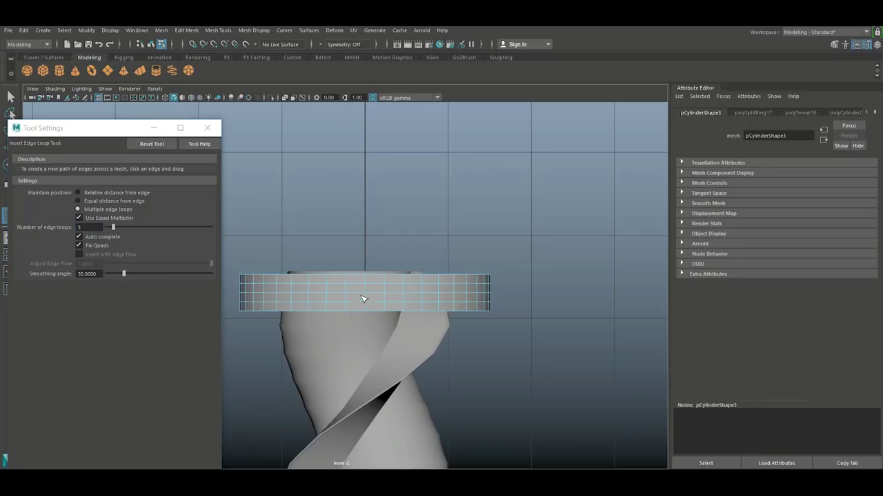
click(208, 129)
Extrude the lowest ring of faces around the disc's side and scale it outward into a protruding lower band.
right_click(250, 291)
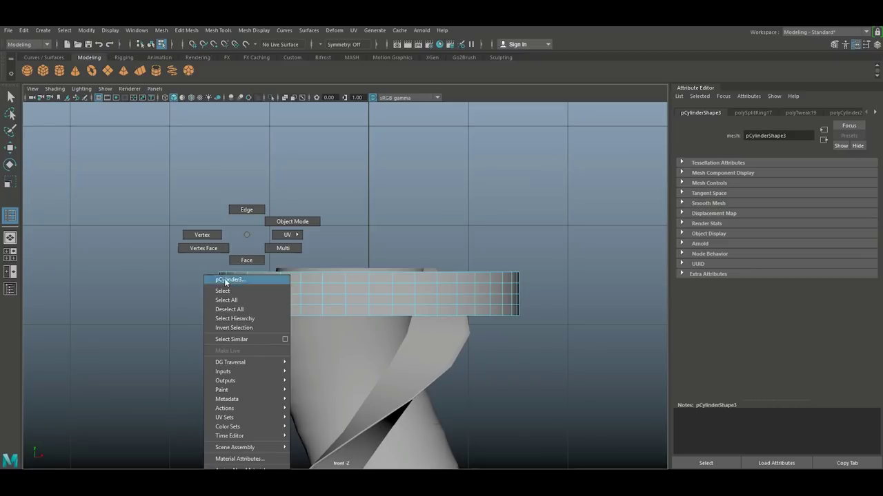
right_drag(215, 230, 289, 302)
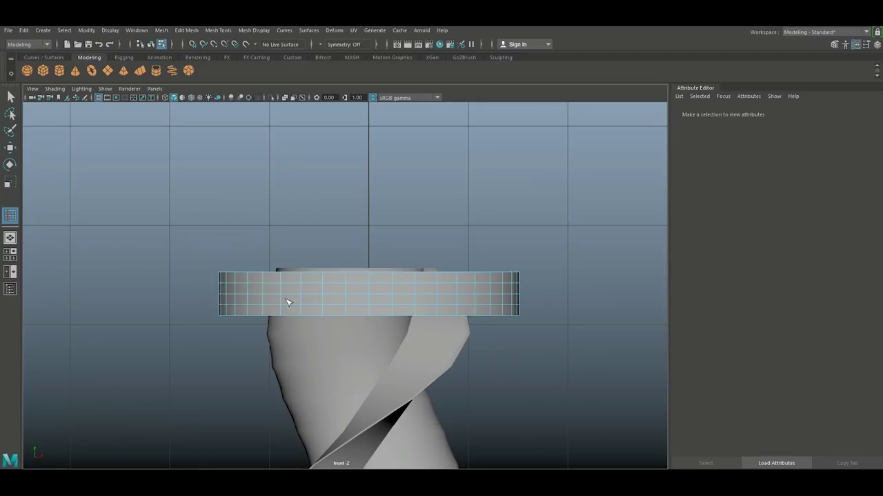
key(q)
drag(300, 316, 321, 306)
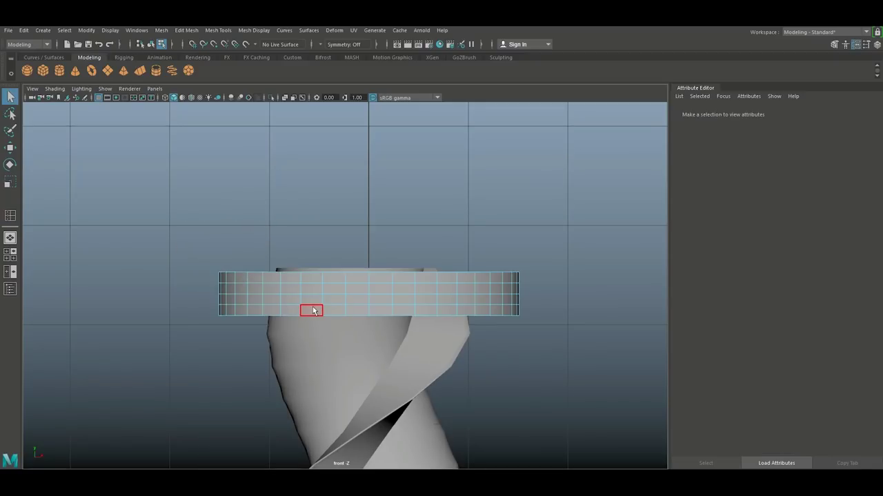
click(312, 310)
shift+double_click(290, 310)
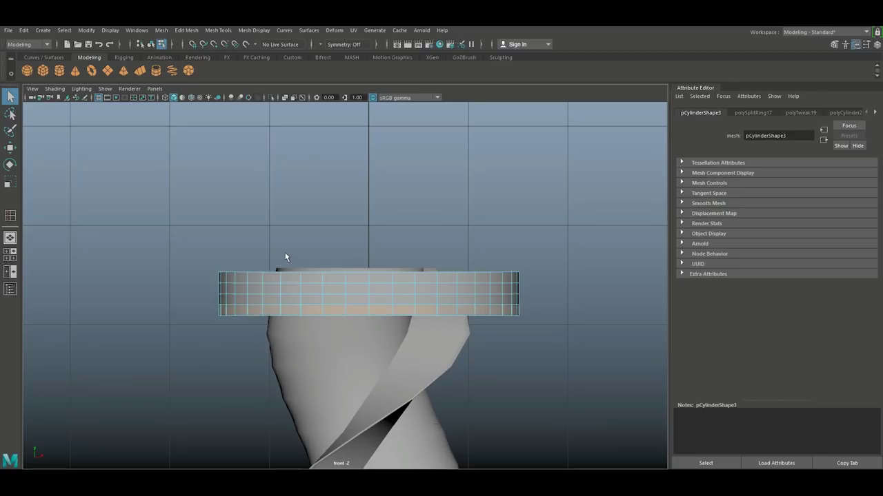
key(ctrl+e)
key(r)
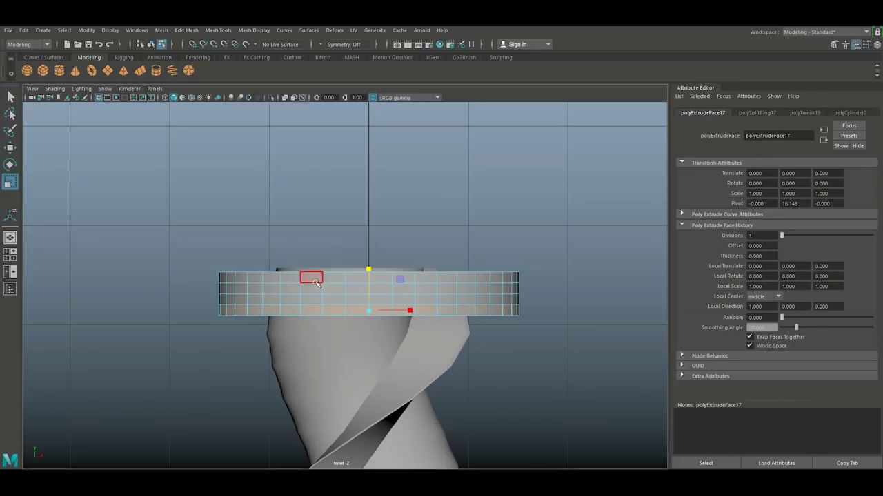
drag(369, 311, 398, 315)
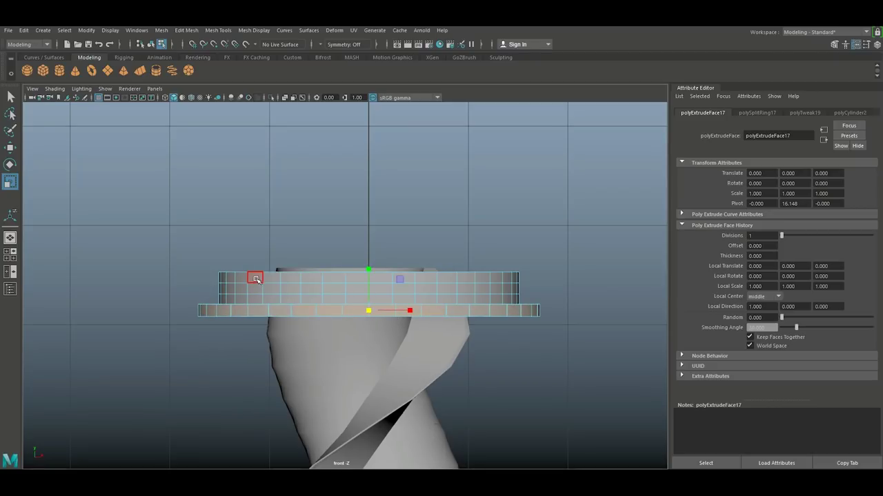
Extrude the uppermost ring of faces around the disc's side with a thickness of 0.1.
click(255, 279)
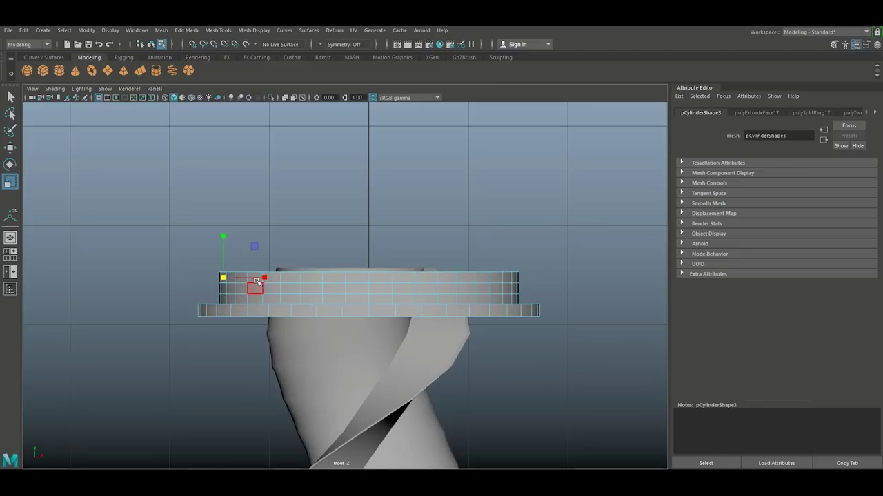
click(290, 278)
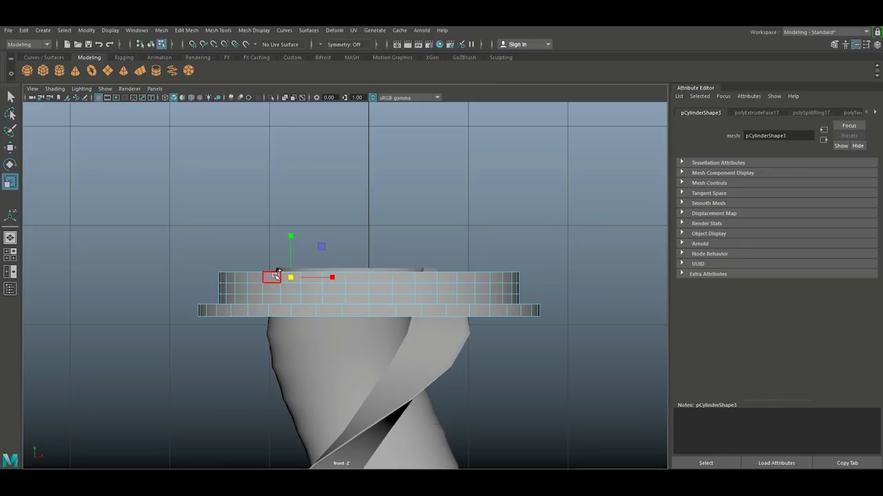
double_click(274, 277)
key(ctrl+e)
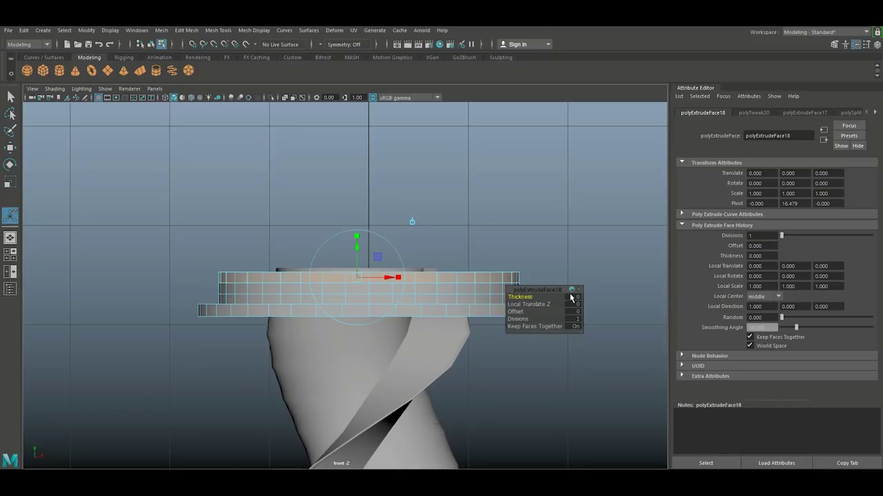
text(0.1)
key(Return)
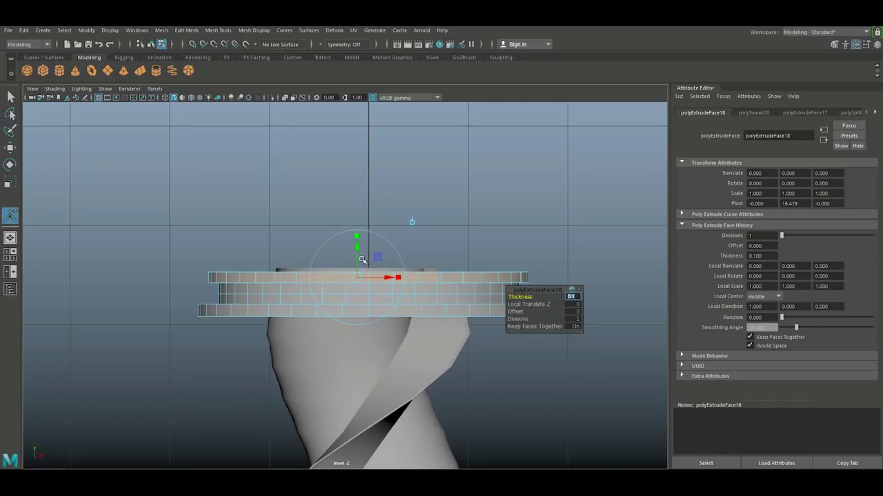
click(138, 273)
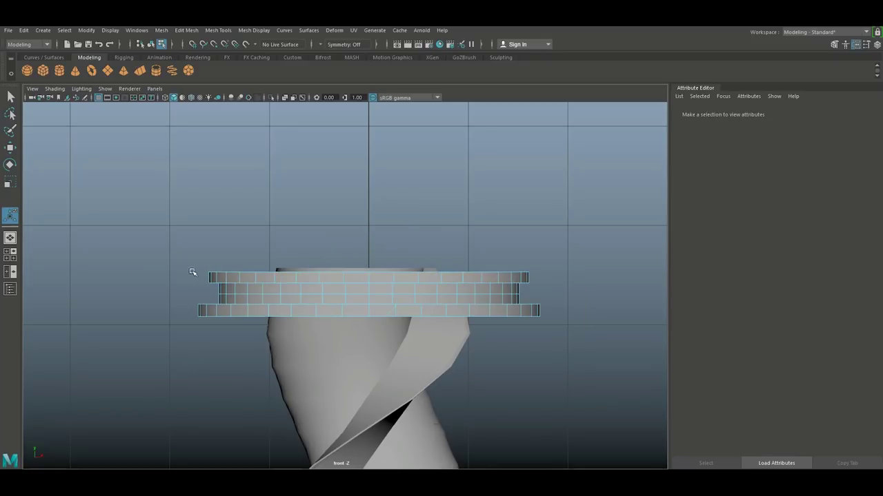
In object mode, raise the banded disc straight up until its base rests on the twisted shaft's top.
right_drag(239, 290, 277, 222)
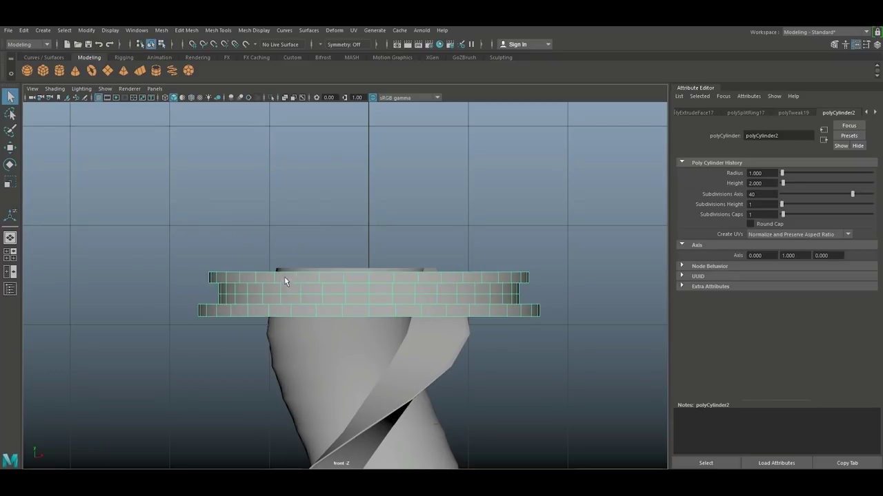
key(w)
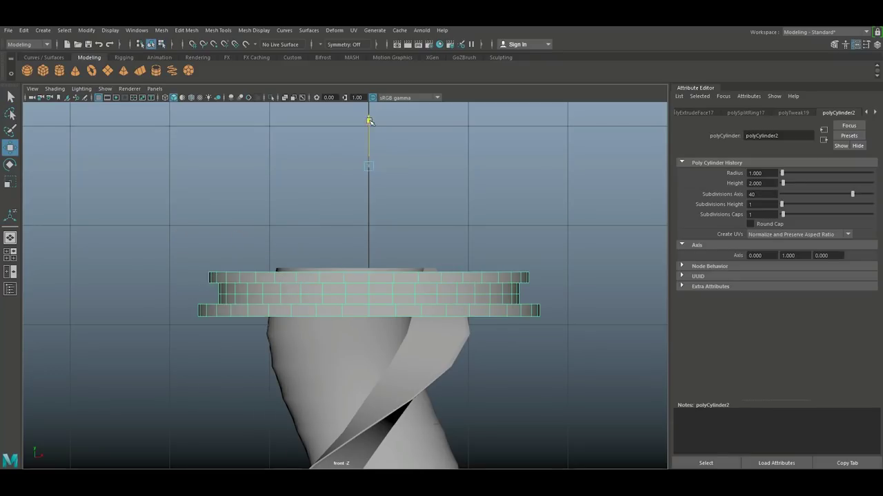
drag(370, 119, 369, 73)
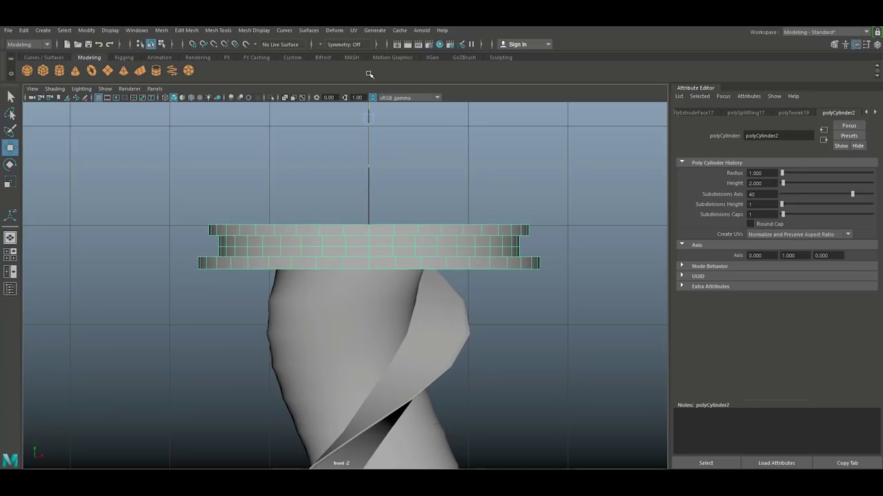
Examine the raised disc's top and side bands in the perspective and top views.
scroll(413, 118, down, 5)
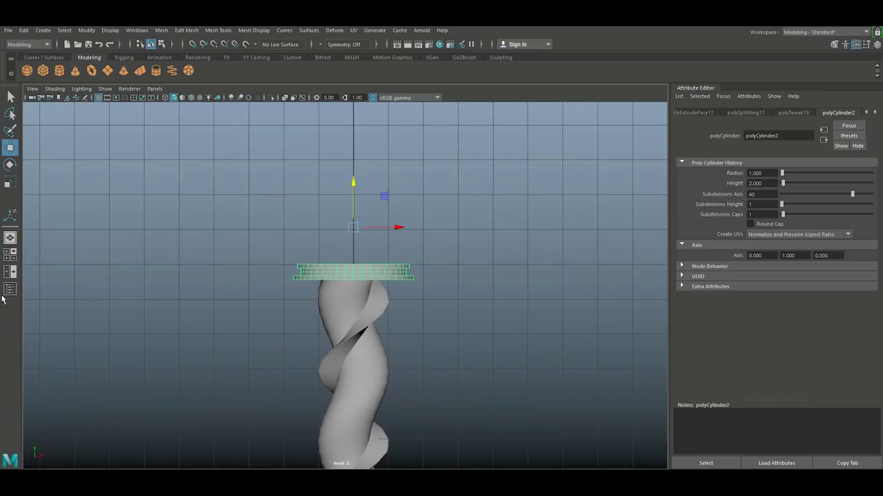
click(11, 254)
key(space)
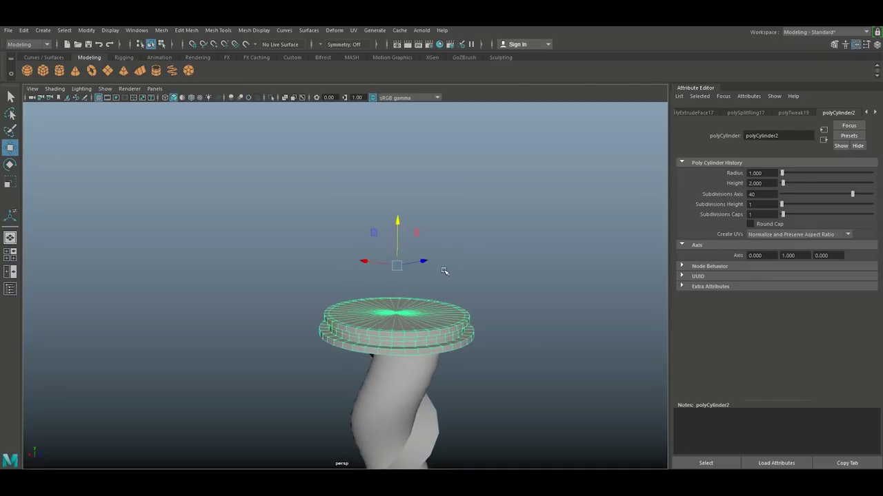
alt+drag(422, 281, 414, 270)
alt+middle_drag(423, 281, 413, 269)
scroll(413, 263, up, 3)
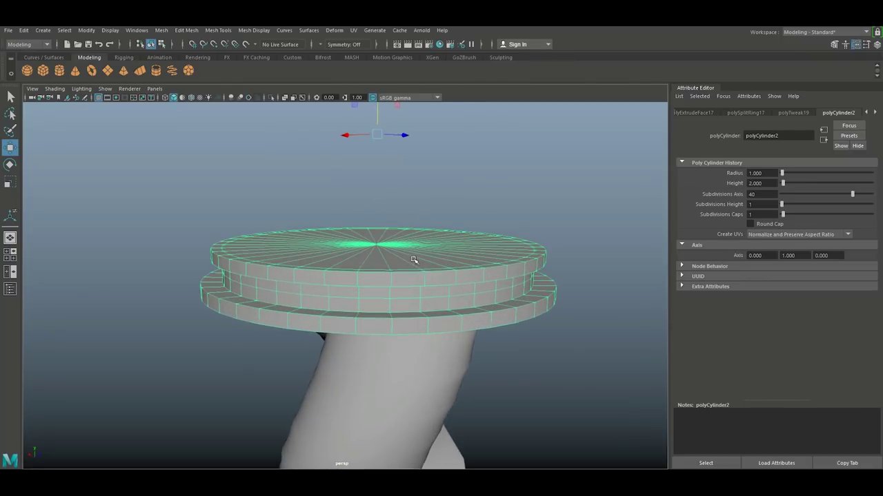
alt+drag(413, 258, 424, 305)
scroll(372, 347, up, 2)
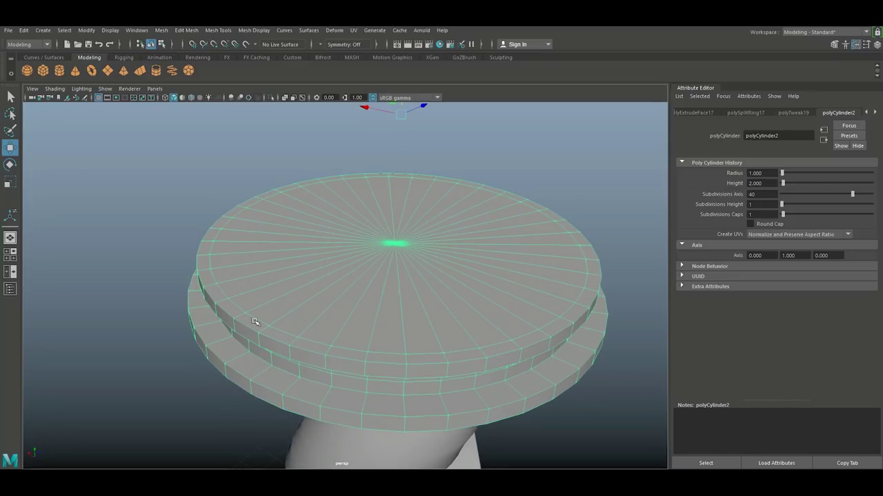
click(10, 254)
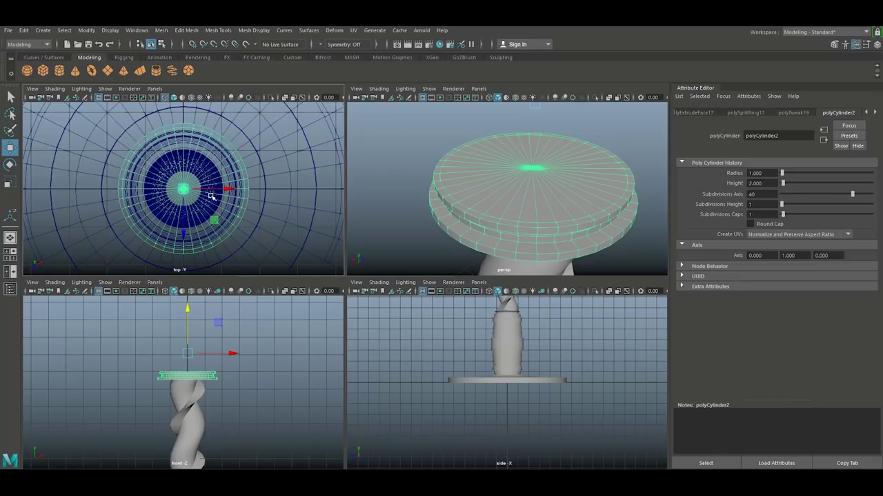
scroll(174, 210, up, 2)
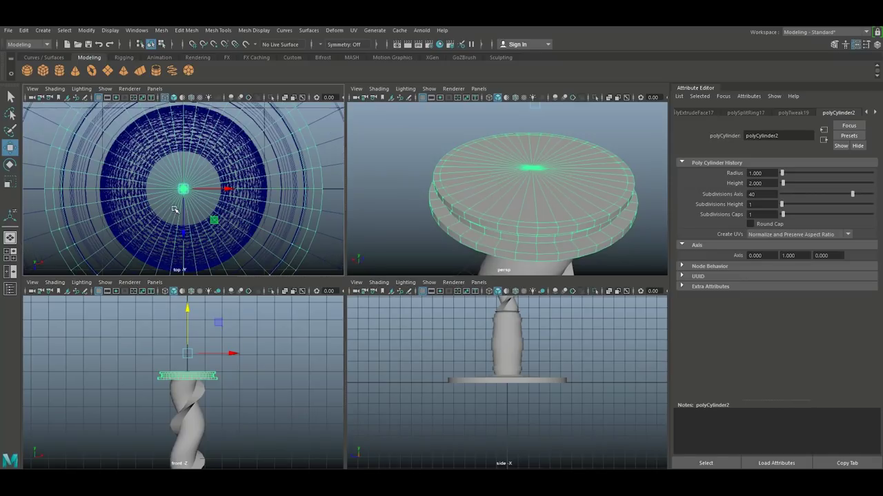
key(space)
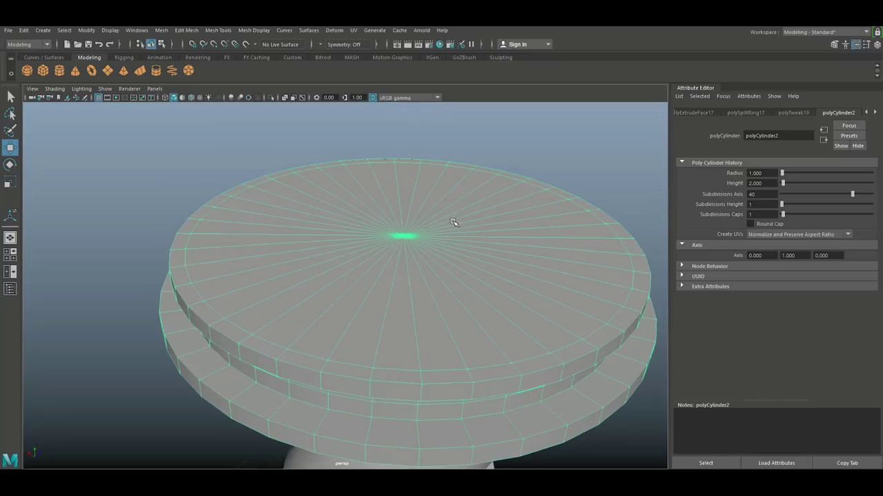
right_drag(397, 241, 394, 260)
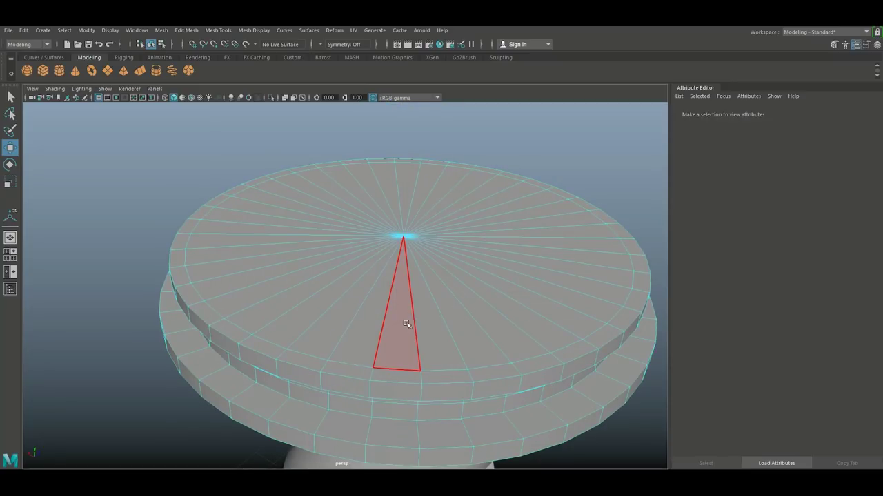
click(404, 327)
shift+click(370, 321)
shift+click(336, 321)
shift+click(302, 319)
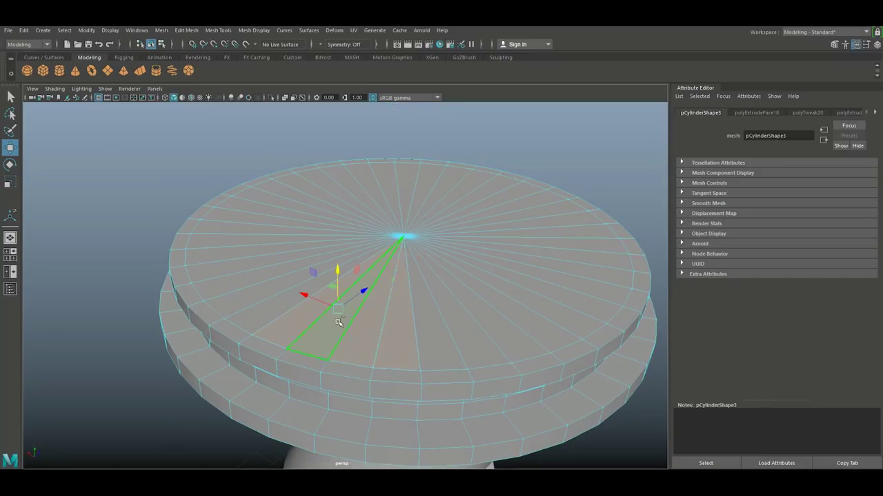
shift+click(439, 347)
shift+click(479, 341)
shift+click(506, 332)
shift+click(540, 322)
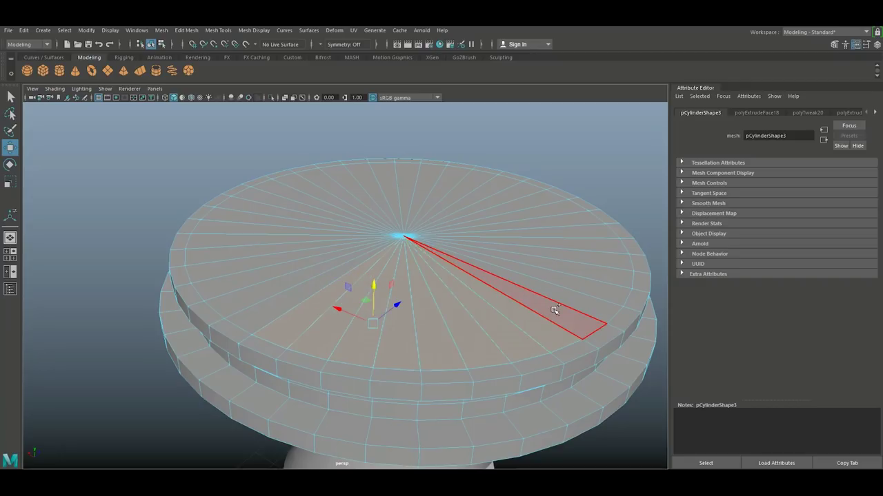
shift+click(554, 309)
shift+click(556, 213)
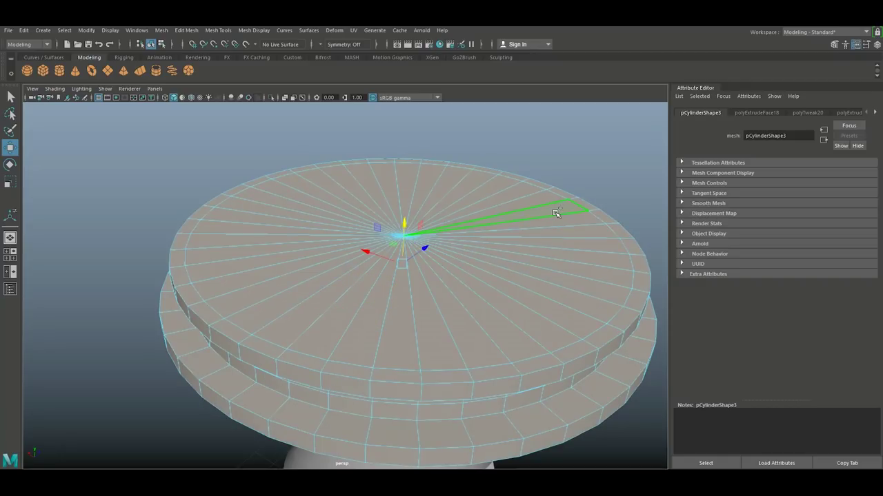
click(569, 181)
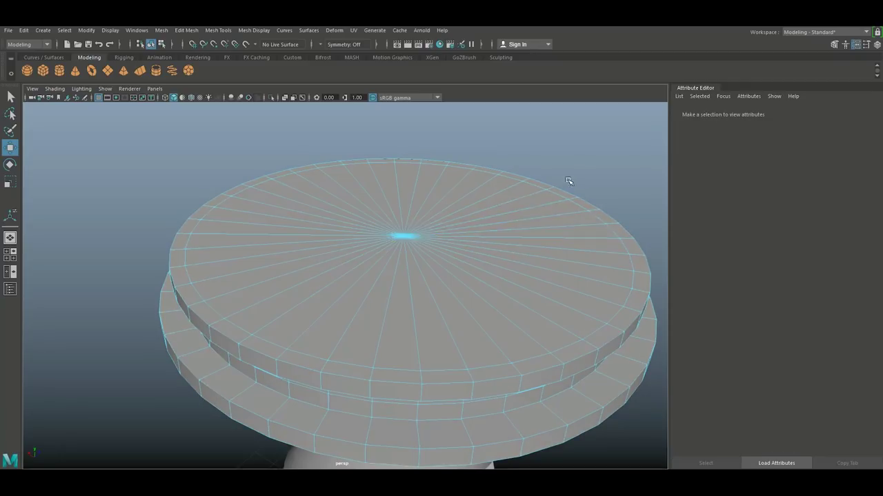
Select all triangular faces of the disc's top cap by growing the selection, excluding the outer rim, and delete them.
click(514, 235)
shift+click(574, 246)
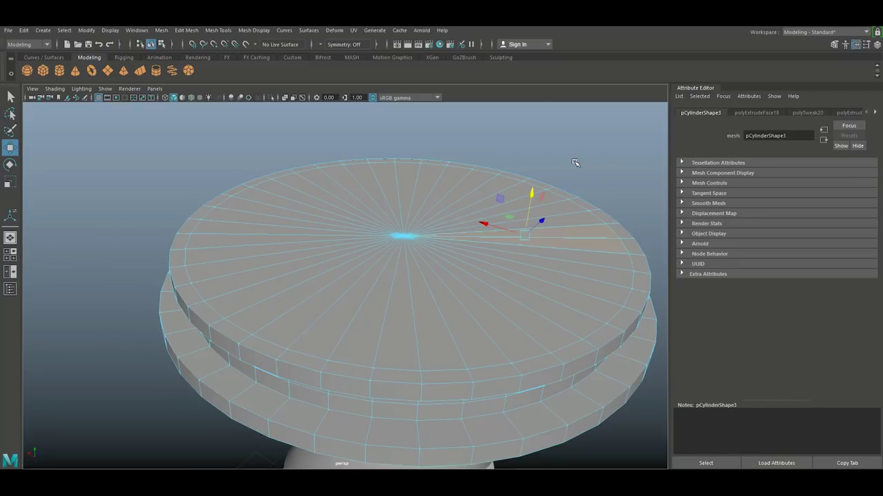
key(shift+period)
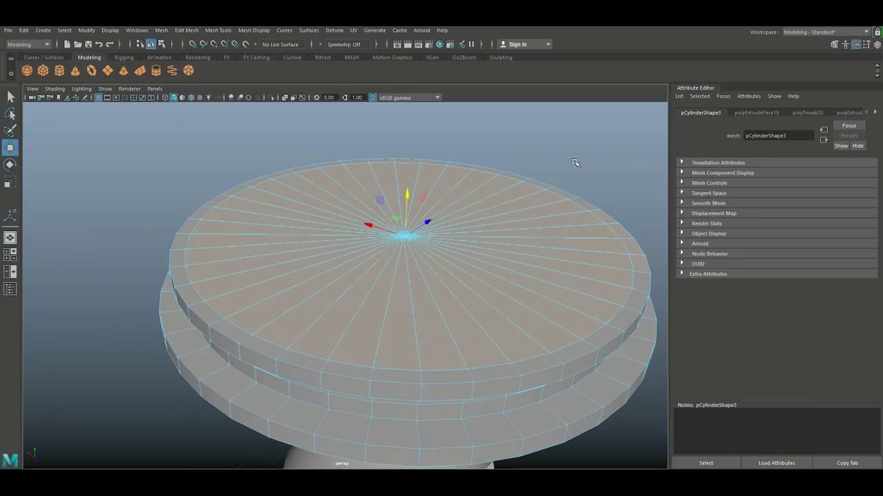
shift+click(639, 266)
shift+click(634, 246)
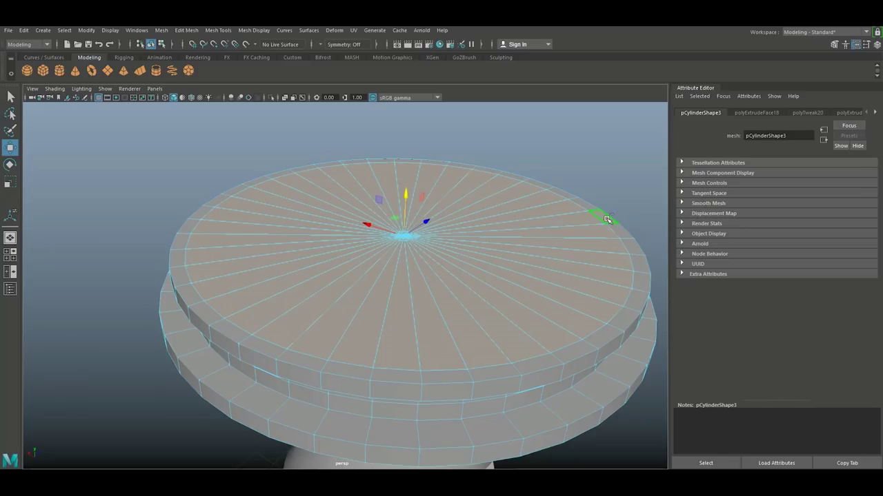
key(4)
scroll(514, 255, down, 1)
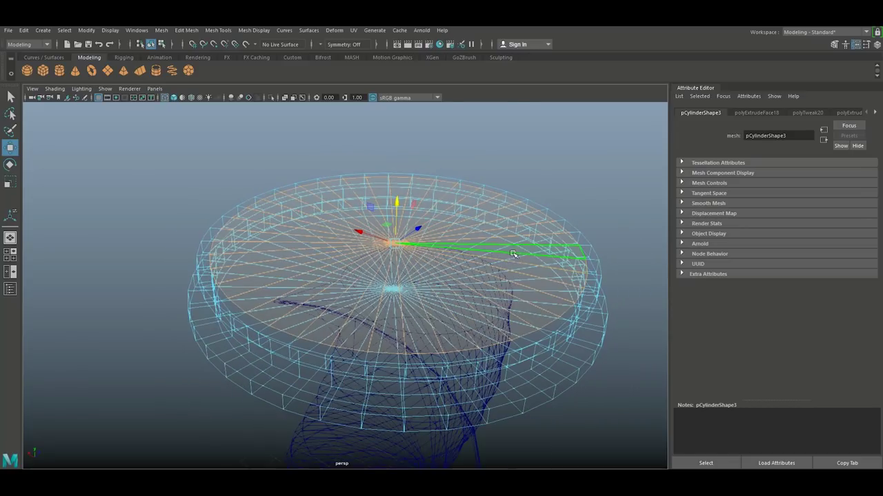
mouse_move(513, 255)
alt+mouse_down()
mouse_move(481, 273)
mouse_move(451, 264)
mouse_move(529, 247)
alt+mouse_up()
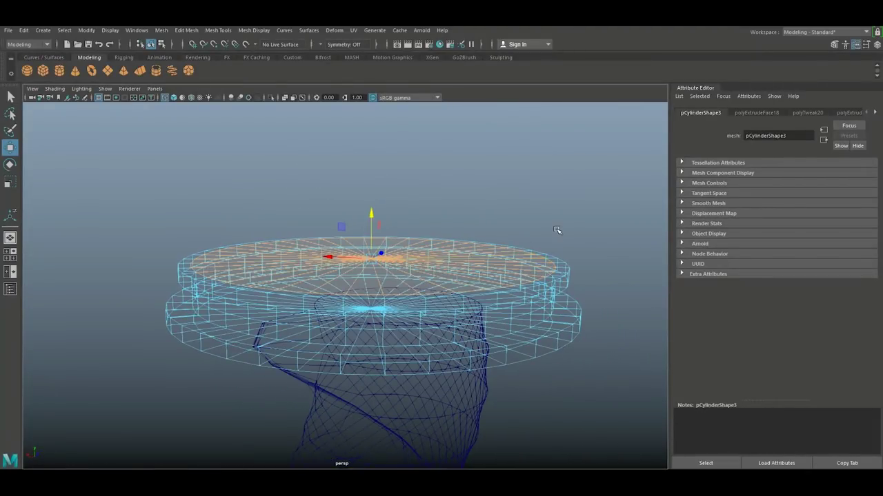
click(558, 231)
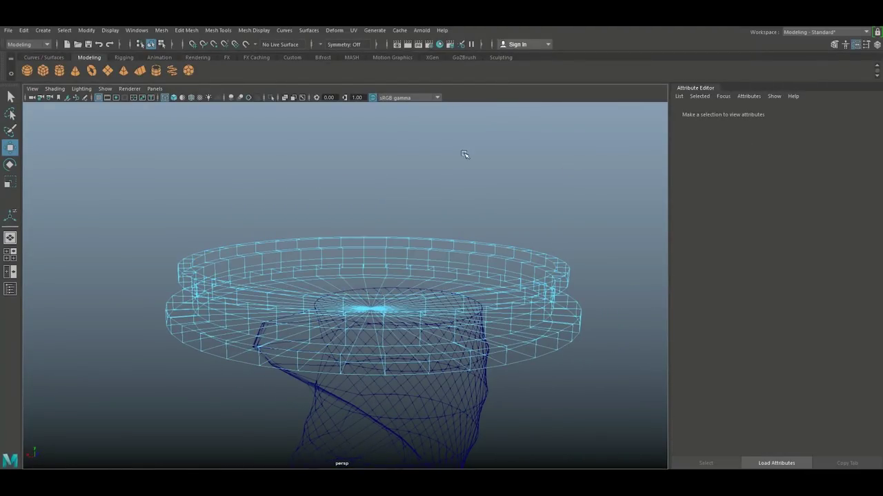
key(5)
scroll(449, 150, down, 4)
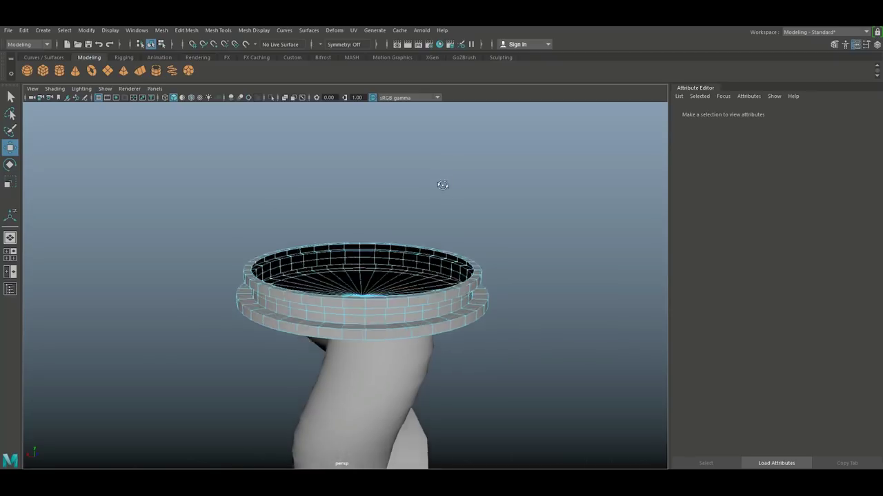
Extrude the edge loop around the disc's open top upward by about 0.08 units and flare it slightly outward.
alt+drag(442, 185, 456, 215)
scroll(457, 215, up, 3)
right_drag(500, 205, 491, 191)
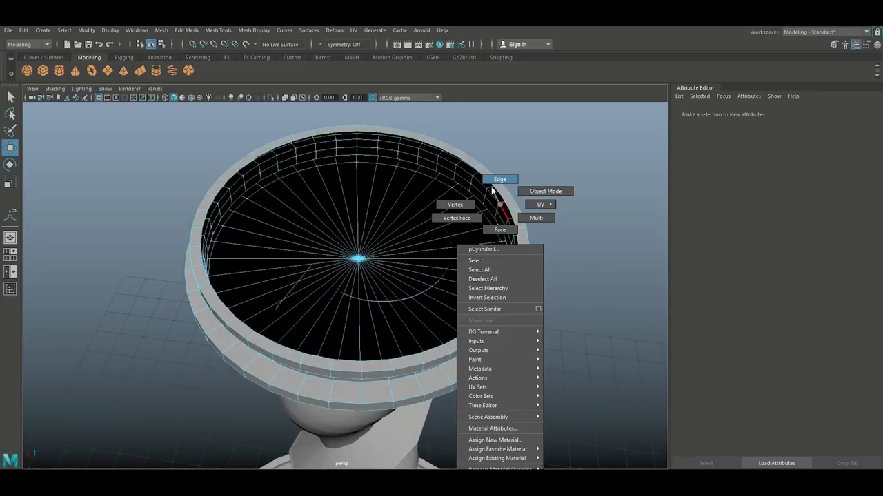
click(503, 205)
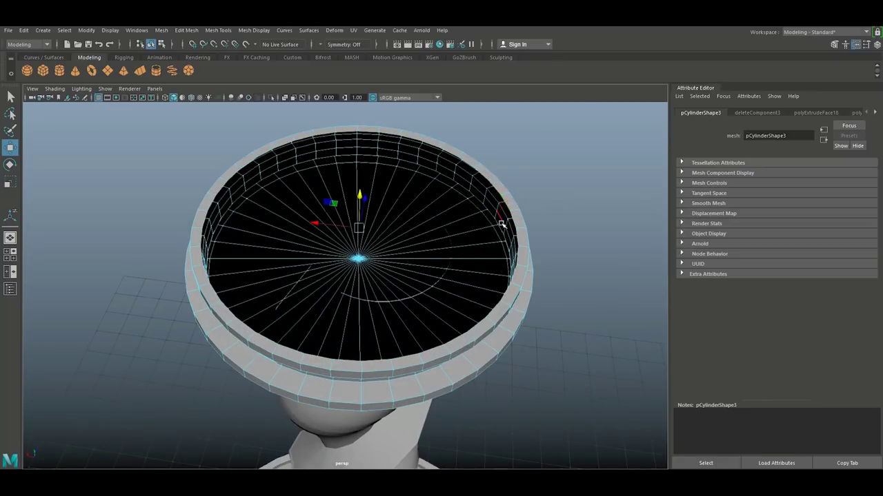
scroll(503, 224, down, 4)
alt+drag(537, 324, 536, 298)
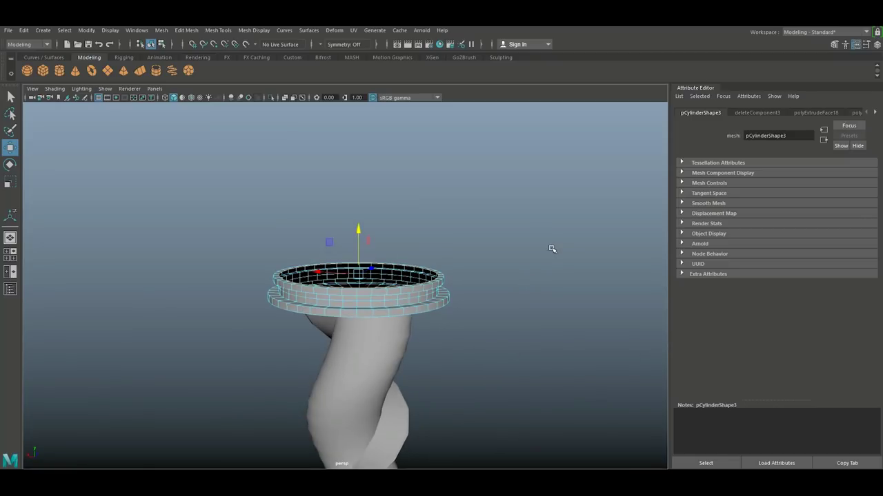
key(ctrl+e)
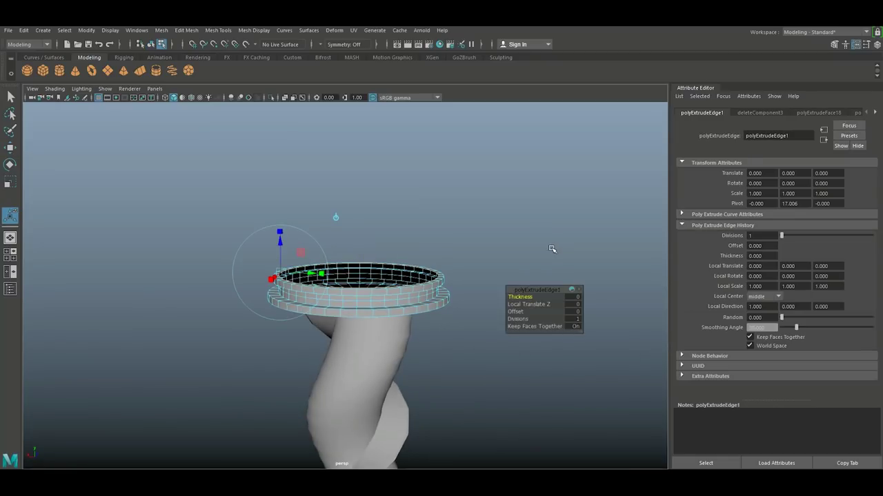
key(w)
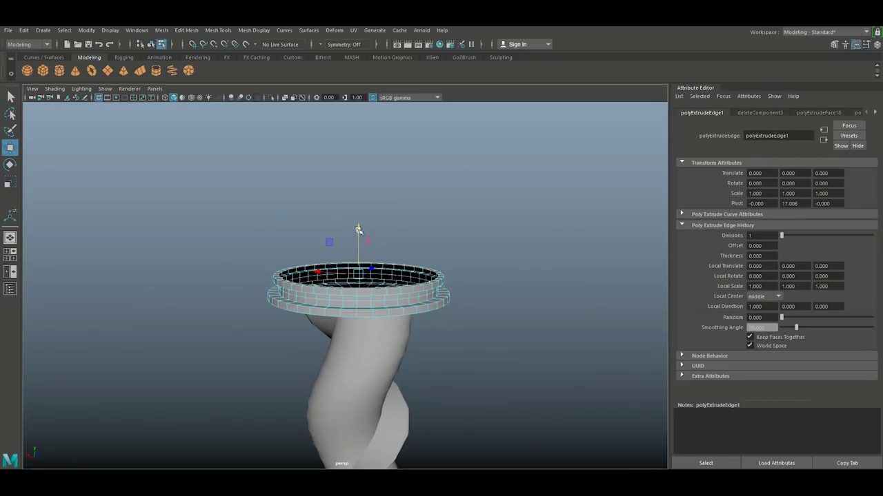
drag(358, 229, 357, 225)
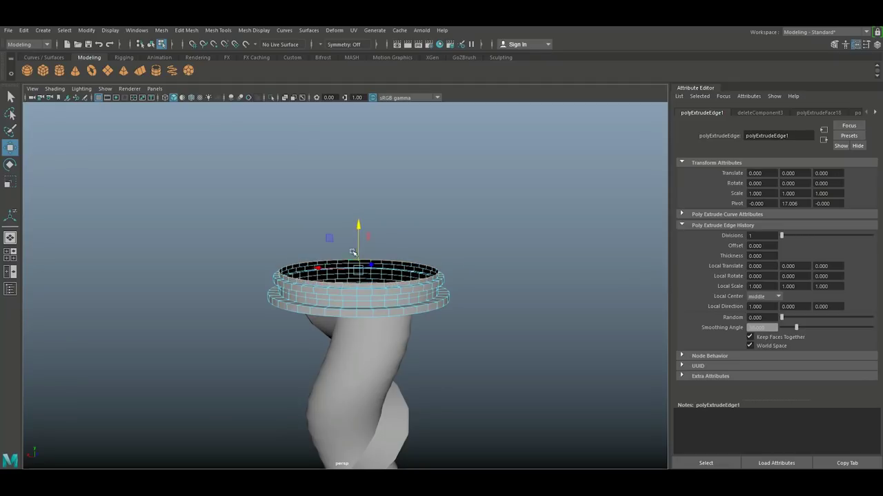
key(r)
mouse_move(358, 271)
mouse_down()
mouse_move(366, 270)
mouse_move(350, 270)
mouse_up()
Extrude the open edge into a wide flange about twice the disc's width and raise its outer edge by about 0.1 units.
key(ctrl+e)
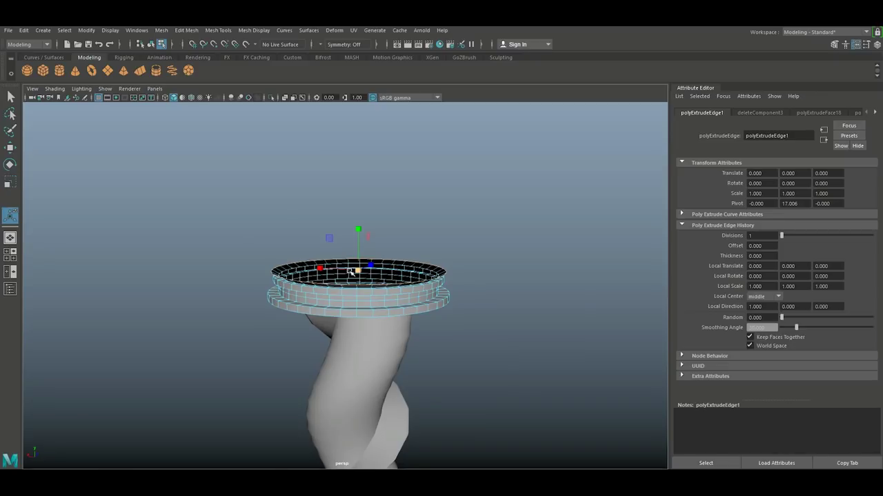
key(r)
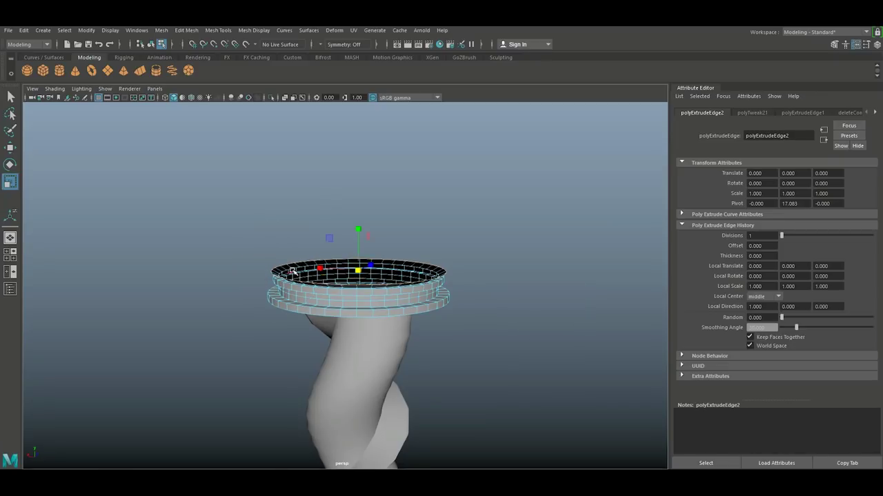
drag(358, 272, 480, 287)
click(10, 262)
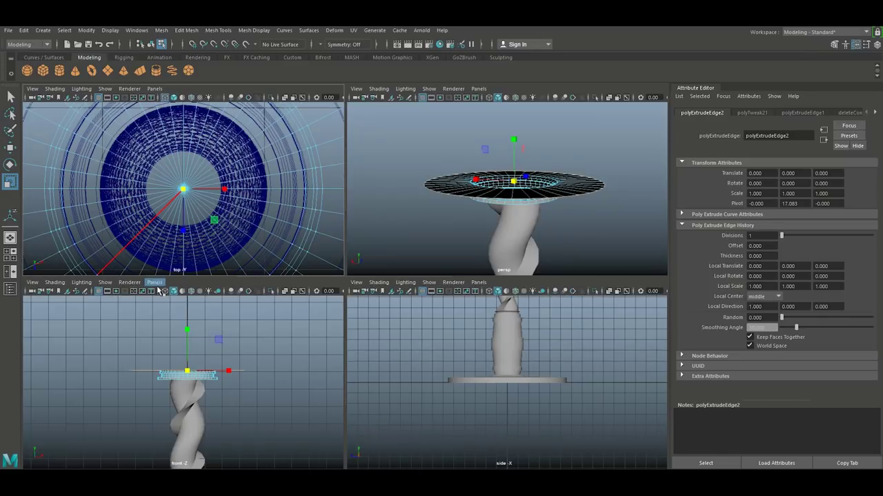
key(space)
scroll(306, 396, down, 8)
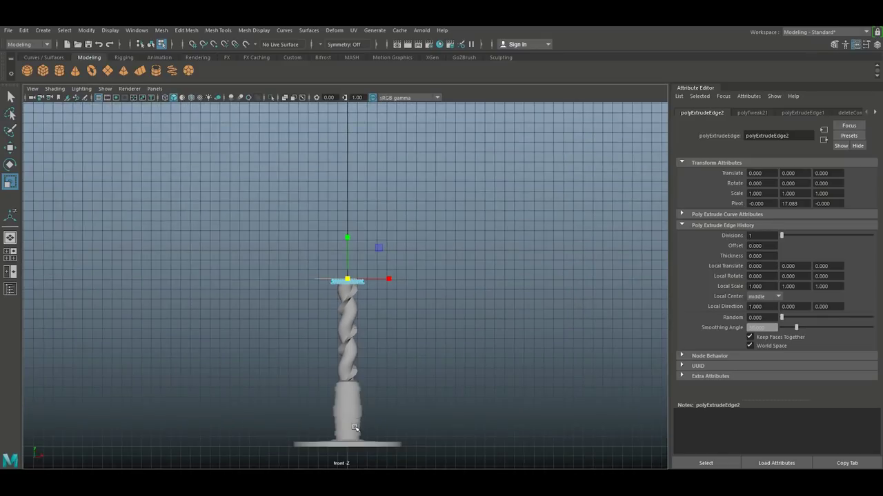
alt+middle_drag(356, 425, 369, 463)
scroll(402, 393, up, 8)
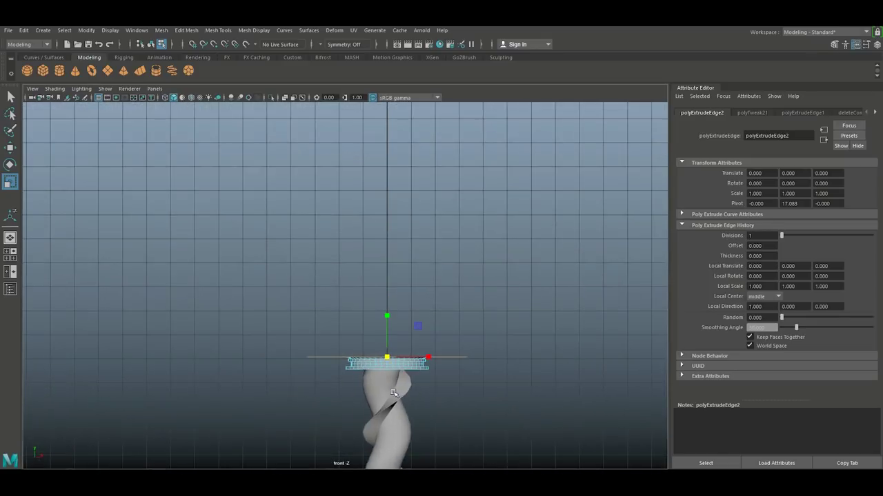
key(w)
drag(386, 313, 388, 308)
Extrude the flange's outer edge with a slight outward flare, and extrude it again straight up into a low side wall.
key(ctrl+e)
key(w)
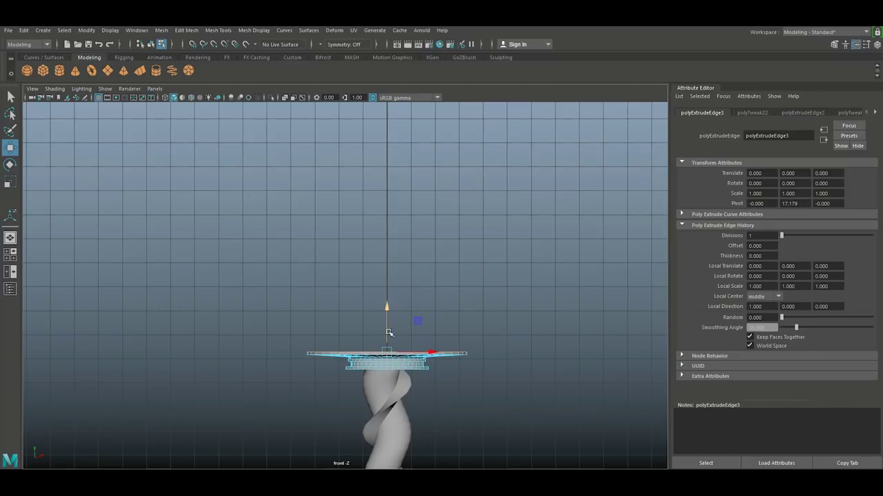
key(r)
drag(390, 353, 393, 353)
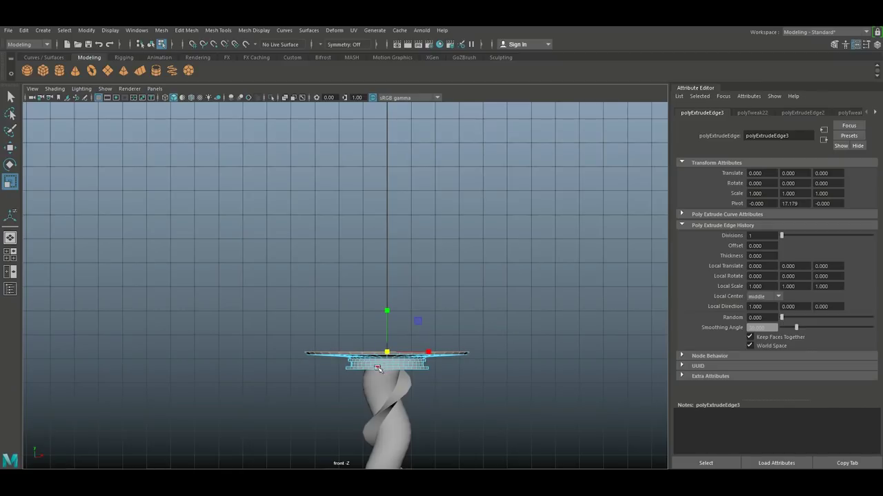
key(ctrl+e)
key(w)
drag(387, 310, 387, 296)
Extrude the top edge of the side wall inward to form a narrow flat rim around the dish.
mouse_move(375, 334)
shift+right_down()
mouse_move(462, 324)
mouse_move(386, 339)
shift+right_up()
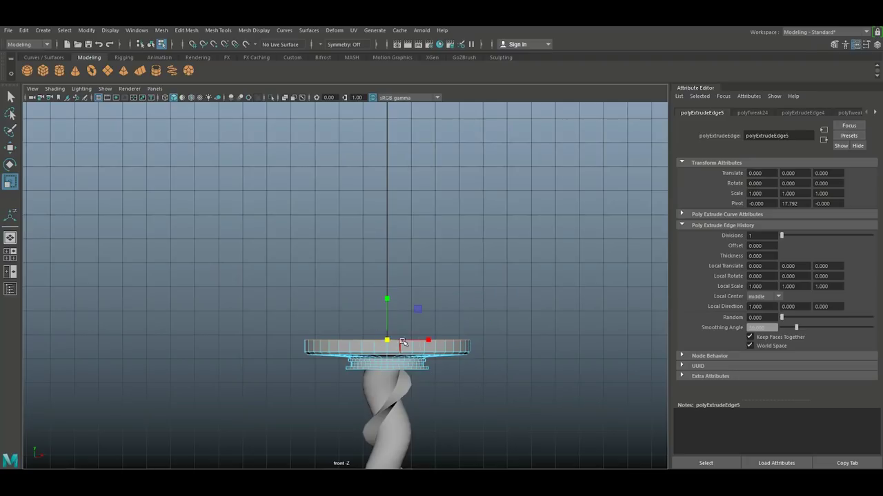
click(10, 255)
key(space)
scroll(424, 283, up, 3)
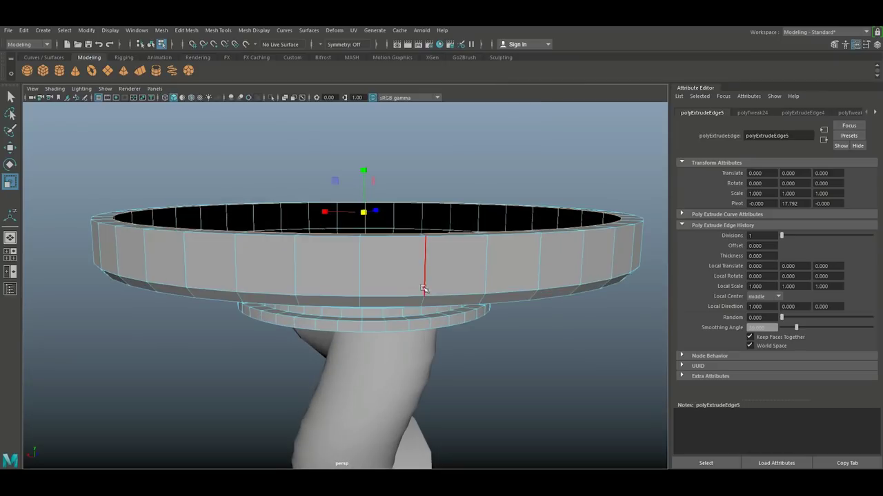
mouse_move(424, 294)
alt+mouse_down()
mouse_move(430, 319)
mouse_move(428, 309)
alt+mouse_up()
scroll(429, 311, down, 3)
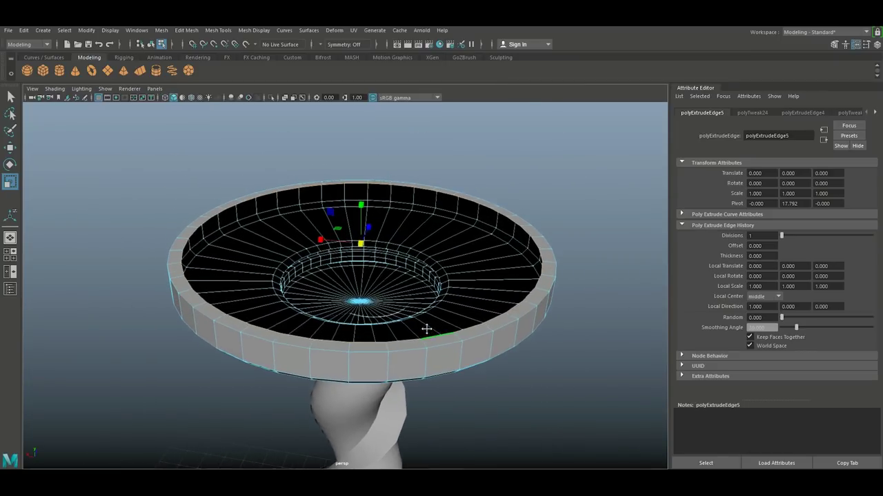
Extrude the rim's inner edge straight down by about 0.25 units to form the dish's inner wall.
key(ctrl+e)
key(w)
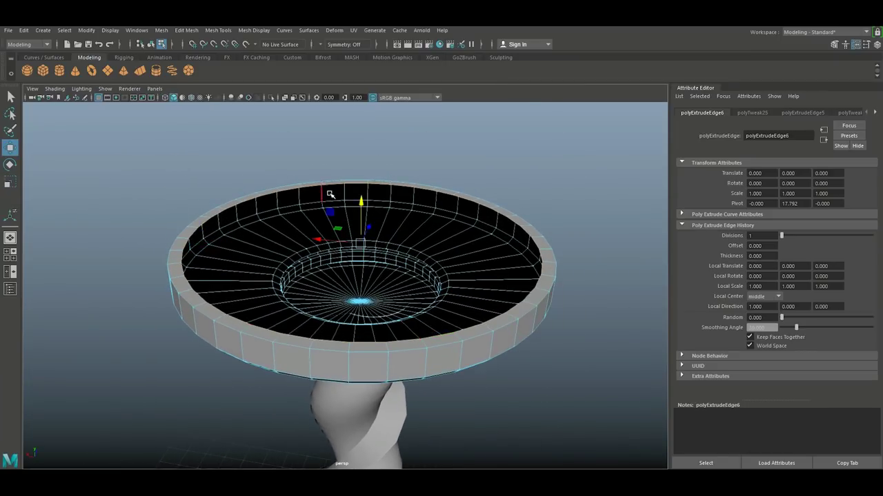
drag(361, 199, 359, 211)
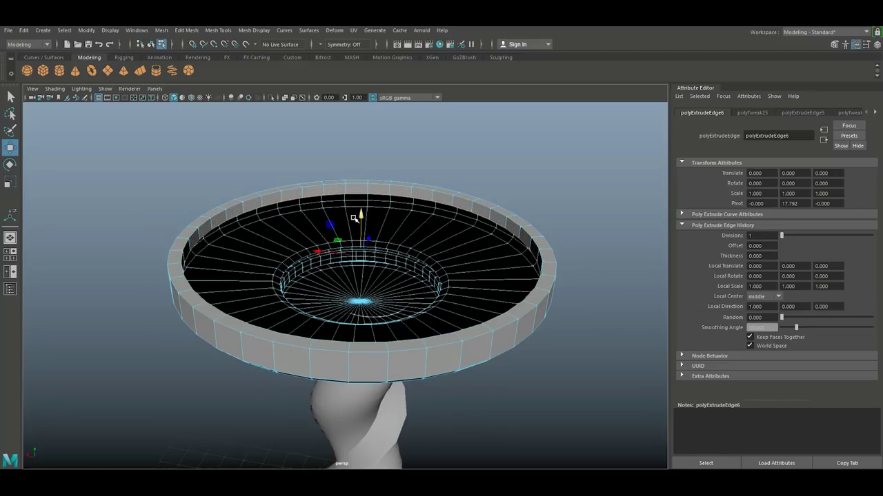
Extrude the bottom edge of the inner wall and scale it inward into a flat dish floor with a small central hole.
key(r)
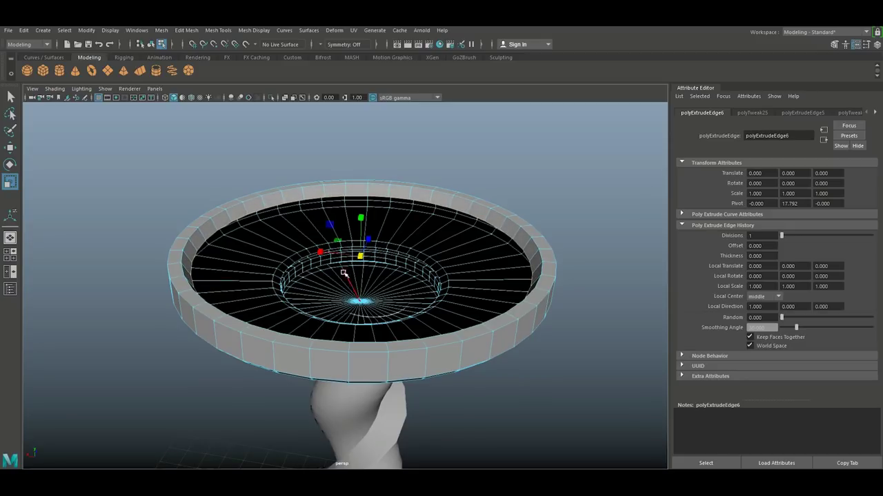
key(ctrl+e)
key(w)
drag(360, 257, 152, 287)
Insert three concentric edge loops across the dish floor between the inner wall and the central hole.
click(218, 30)
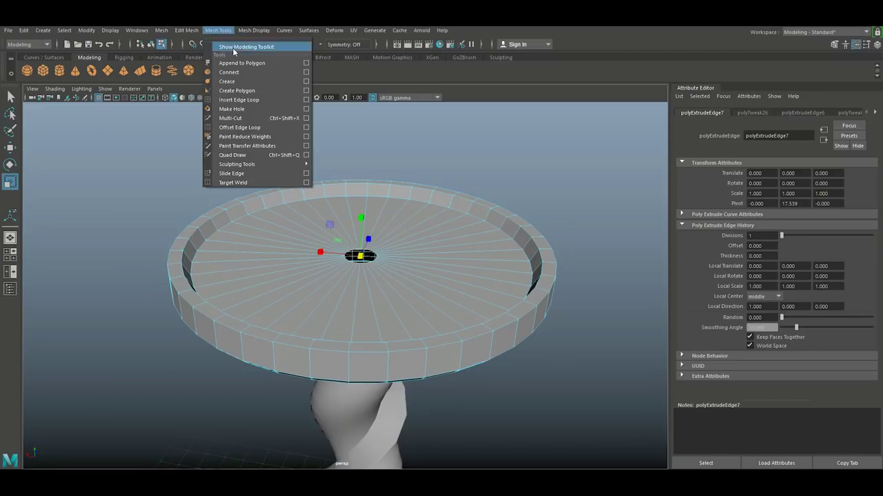
click(263, 99)
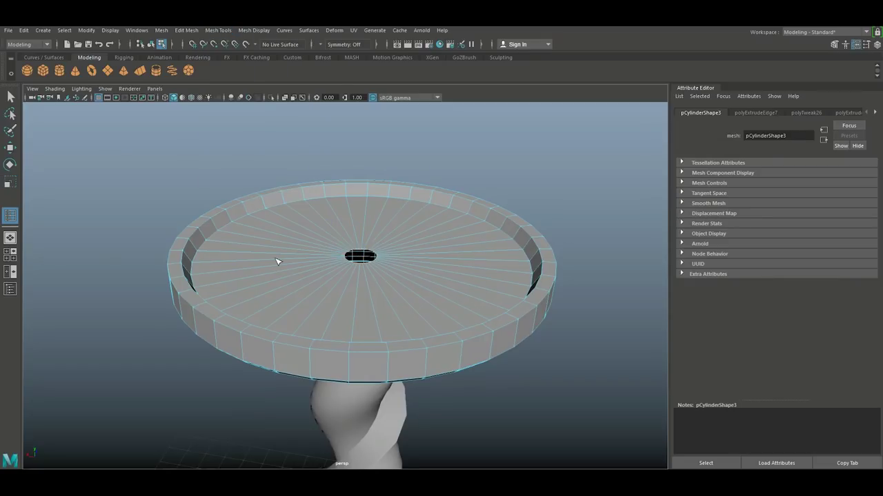
click(277, 262)
key(q)
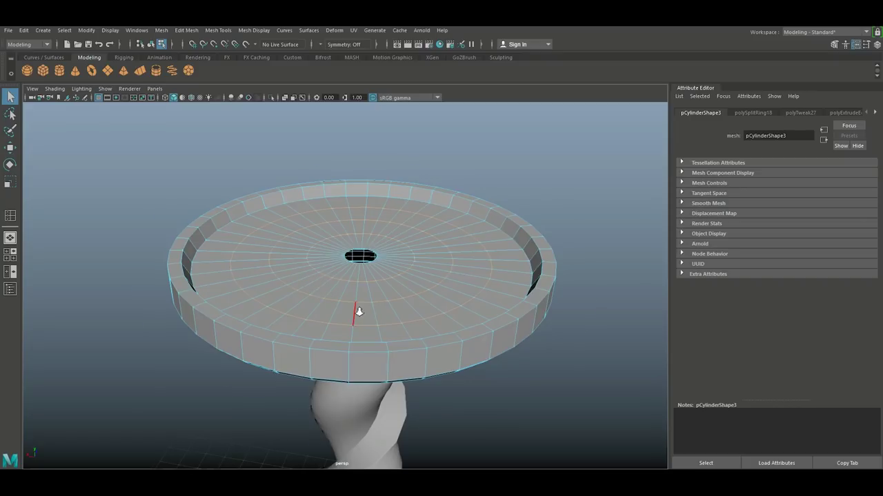
Lower the inserted edge loops one after another so the dish floor curves down toward its centre.
scroll(303, 341, up, 2)
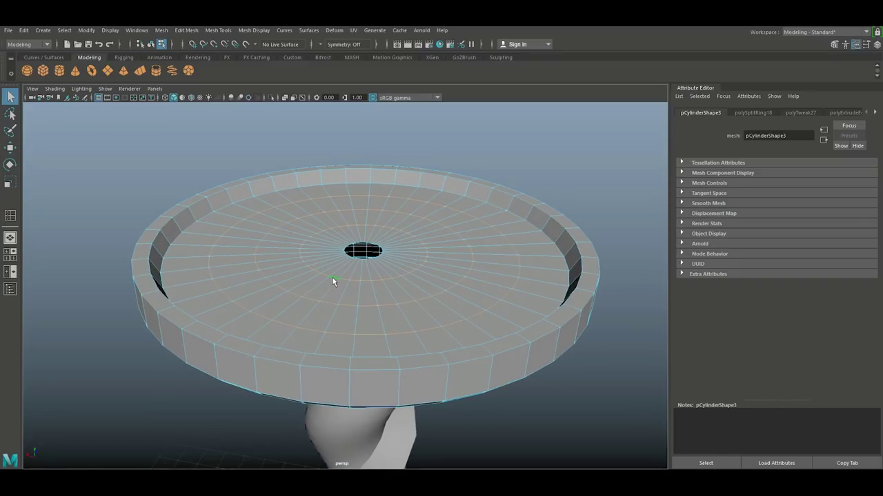
key(w)
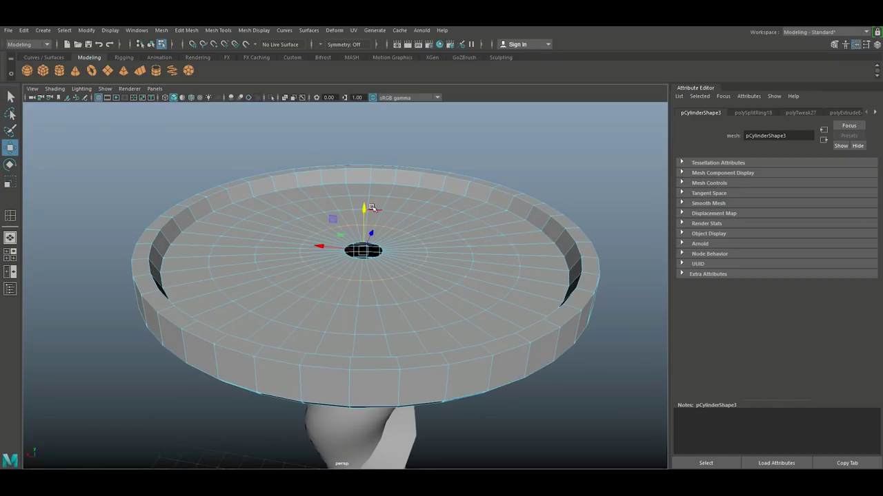
drag(364, 208, 365, 220)
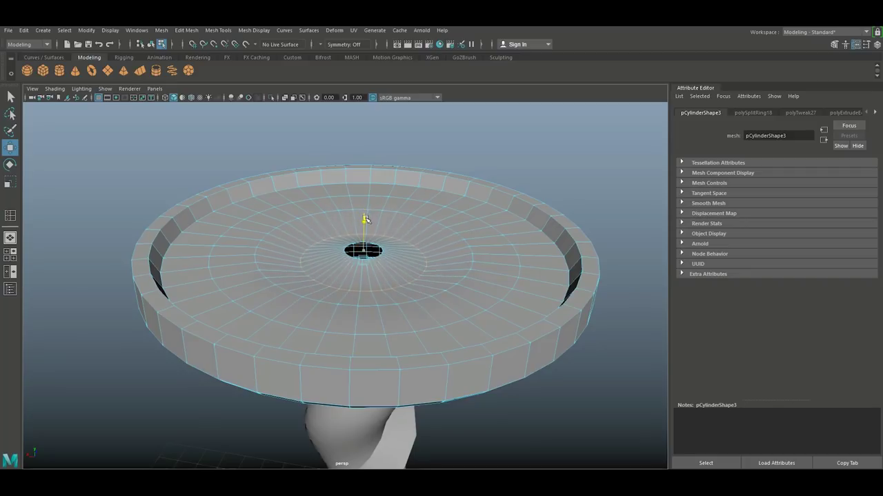
double_click(280, 288)
drag(363, 207, 363, 217)
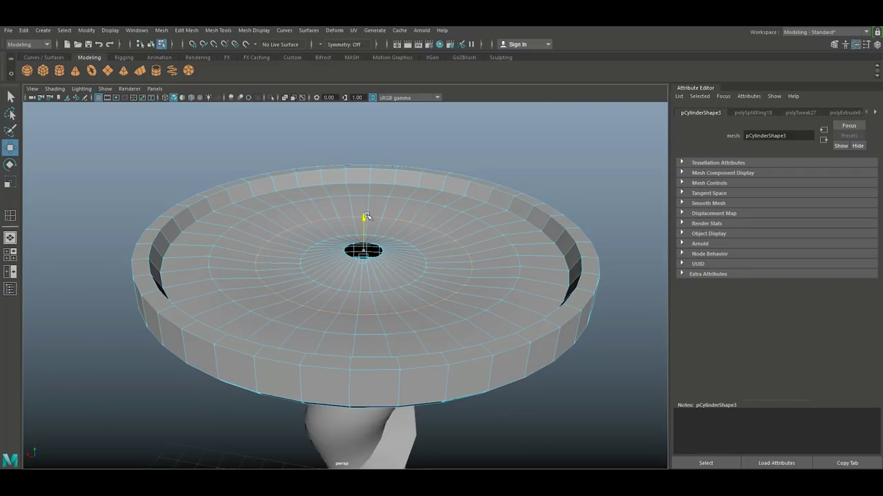
key(ctrl+z)
drag(364, 208, 364, 218)
click(266, 245)
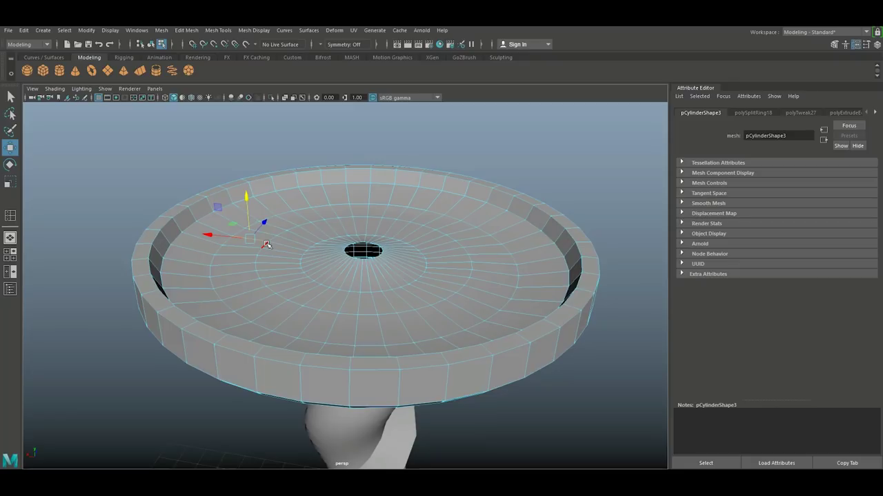
key(ctrl+z)
drag(365, 218, 365, 227)
Lower the edge around the central hole to the level of the sunken floor and scale it smaller.
scroll(371, 250, up, 5)
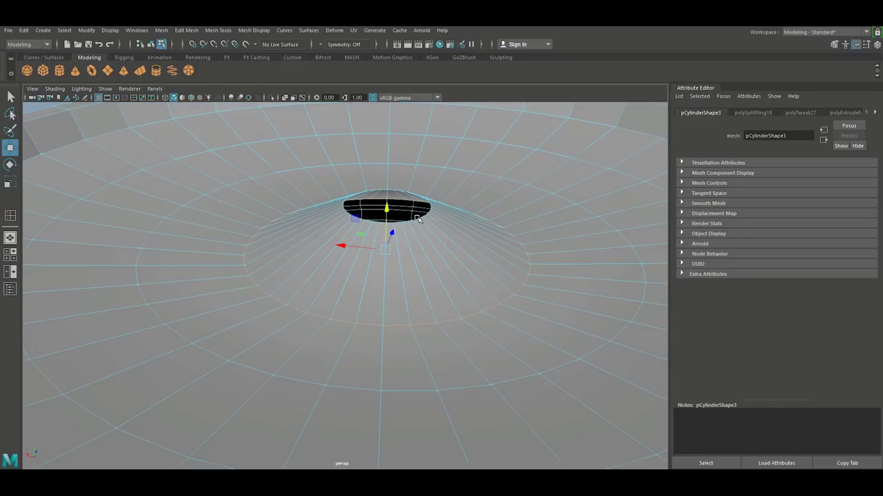
drag(391, 165, 392, 209)
scroll(455, 180, down, 10)
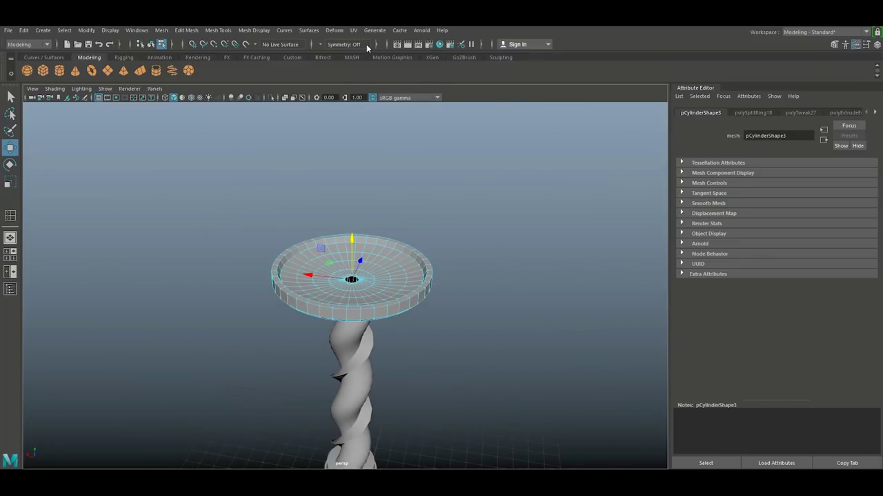
key(r)
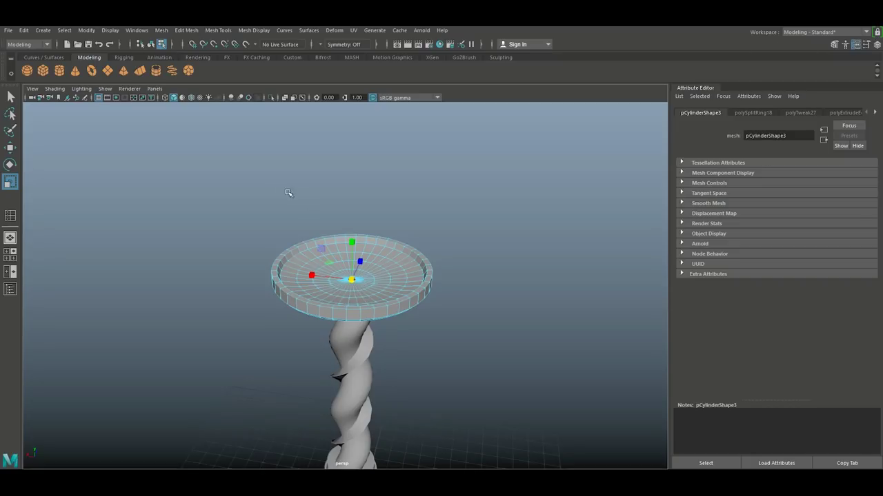
Extrude the central hole's edge upward into a tall thin spike and scale its top edge down to a point.
key(ctrl+e)
key(w)
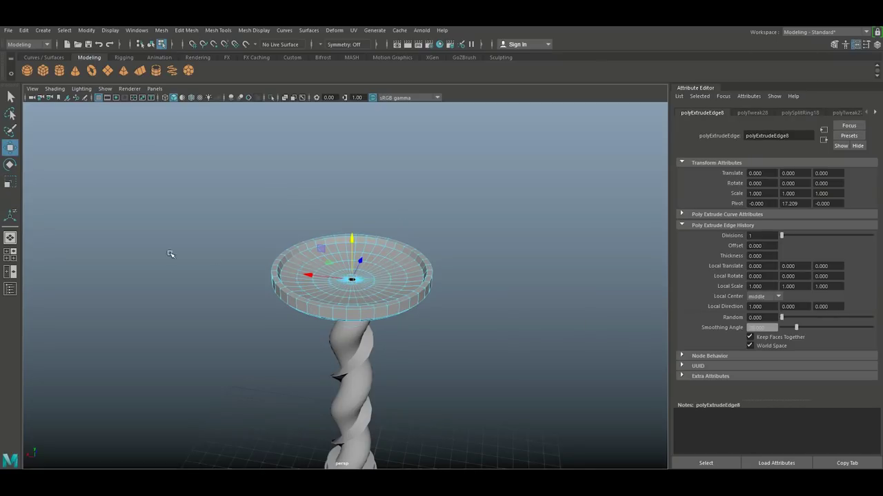
drag(352, 239, 352, 173)
key(r)
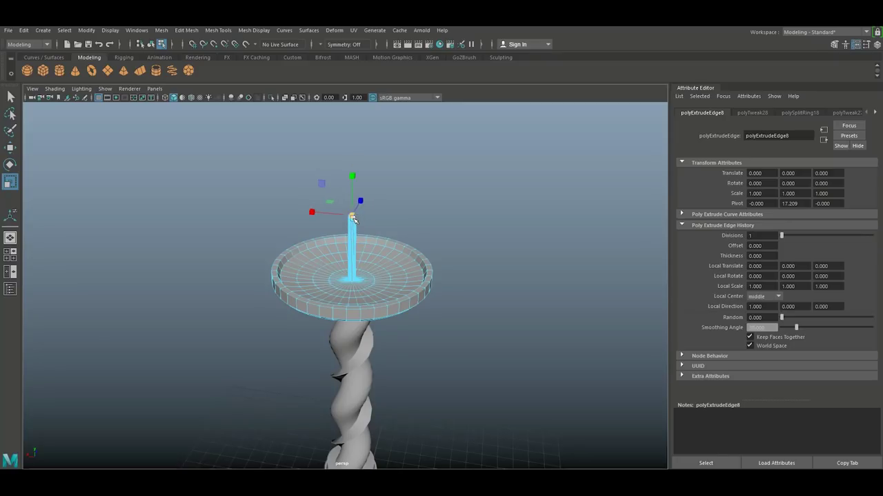
drag(352, 219, 349, 217)
scroll(372, 242, up, 3)
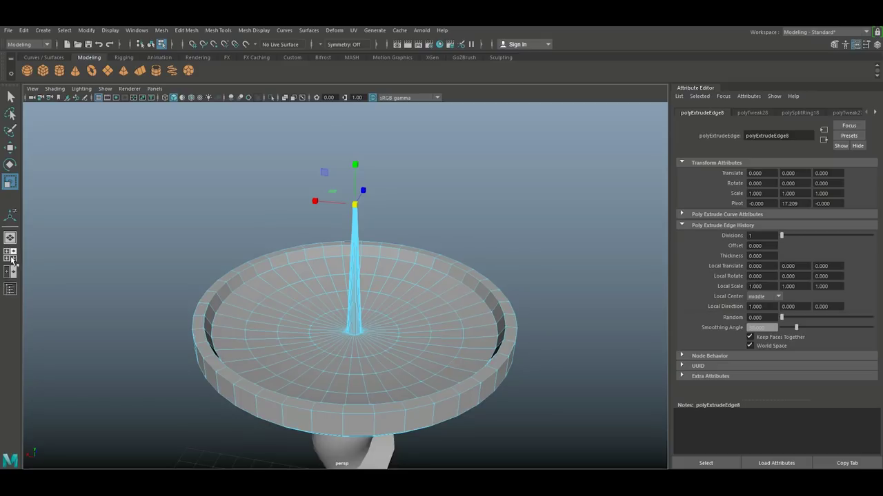
click(11, 260)
key(space)
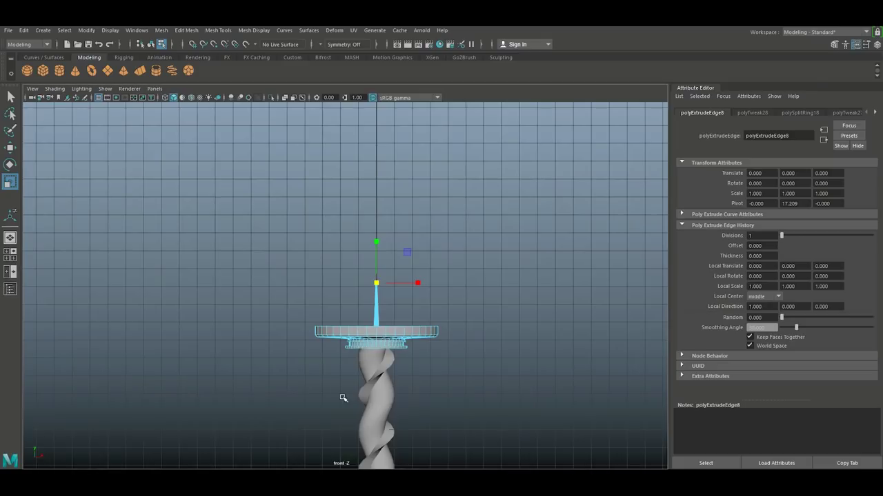
scroll(379, 276, down, 4)
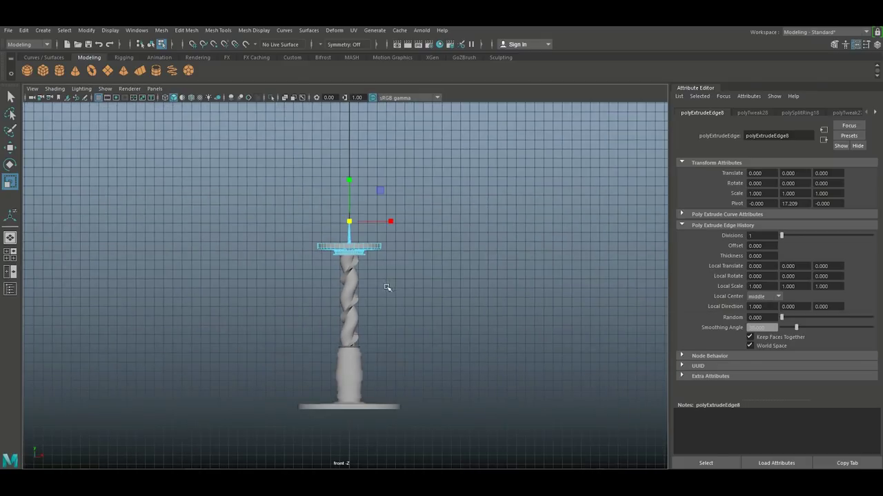
Shorten the central spike by lowering its top edge toward the dish.
scroll(387, 287, up, 3)
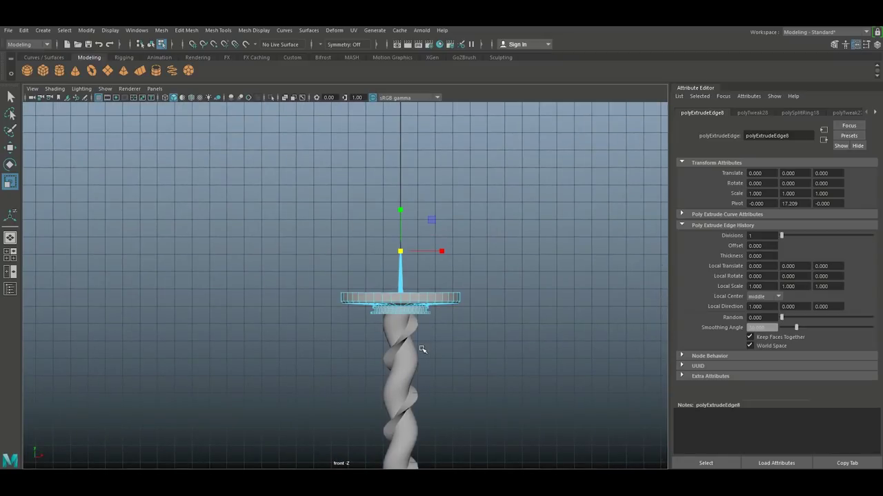
key(w)
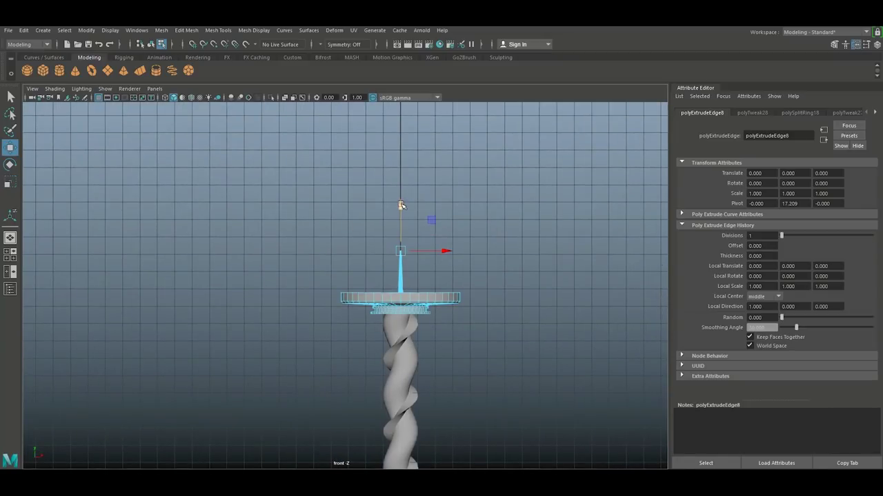
drag(400, 205, 405, 226)
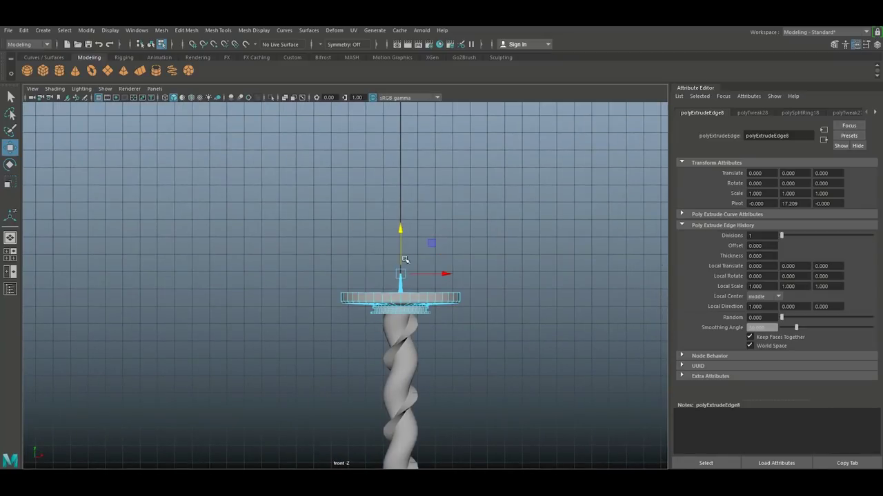
key(t)
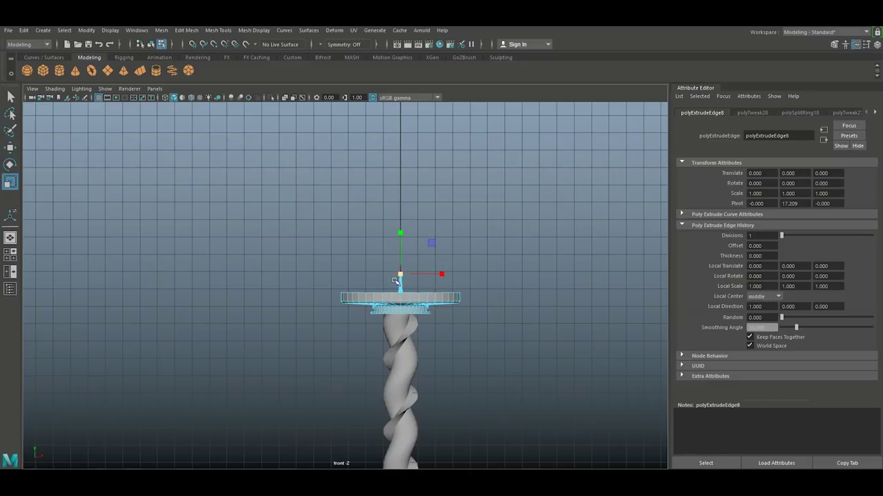
key(f)
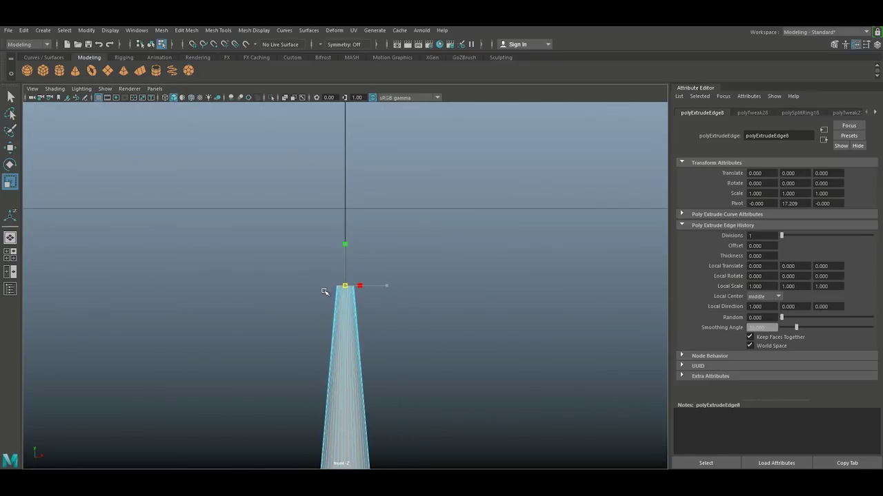
scroll(307, 307, down, 5)
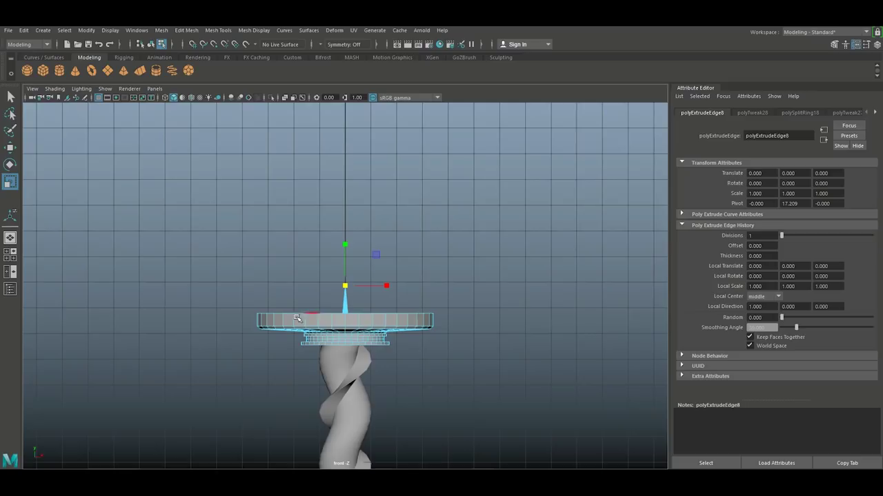
click(10, 258)
key(space)
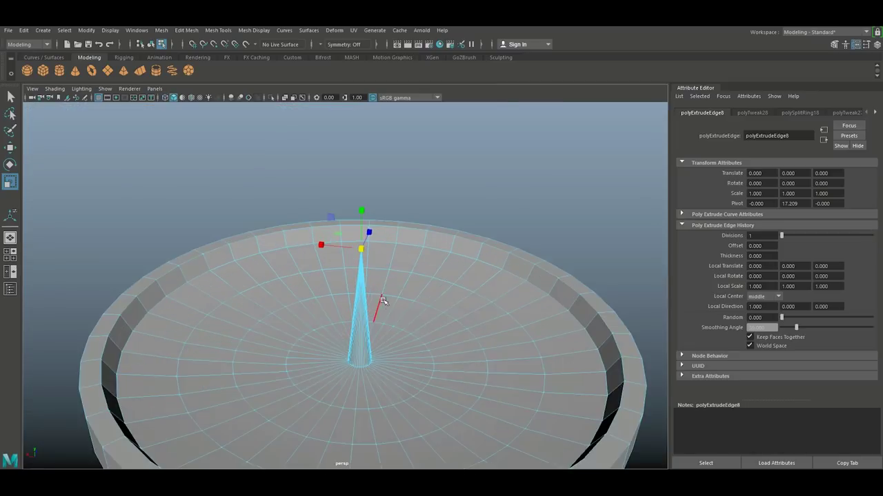
Select the edge loop around the spike's base and scale it smaller to slim the base.
scroll(383, 300, up, 8)
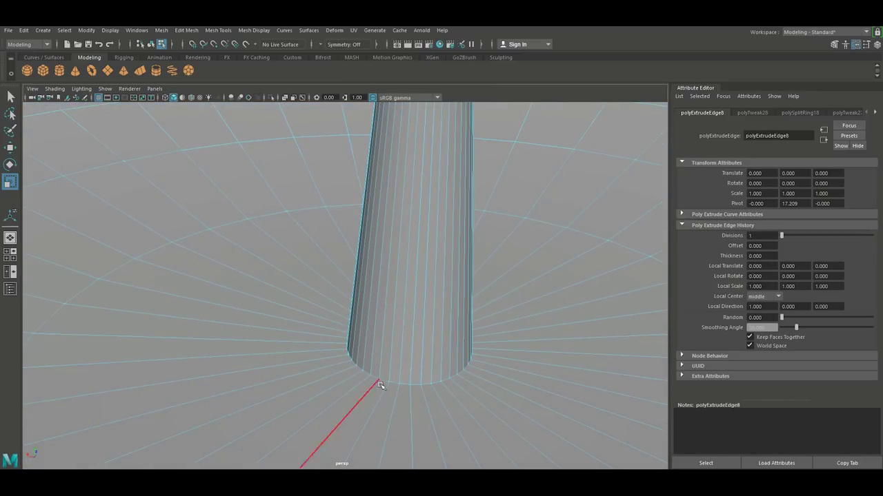
right_drag(378, 382, 380, 209)
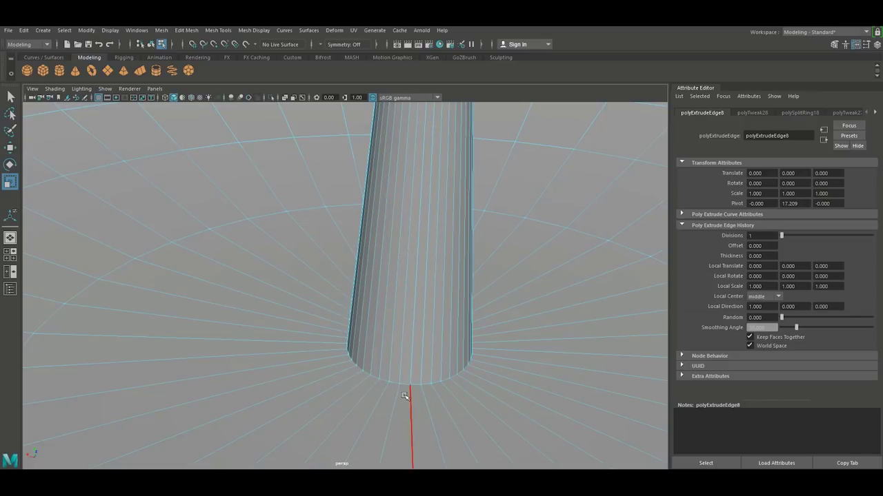
click(409, 385)
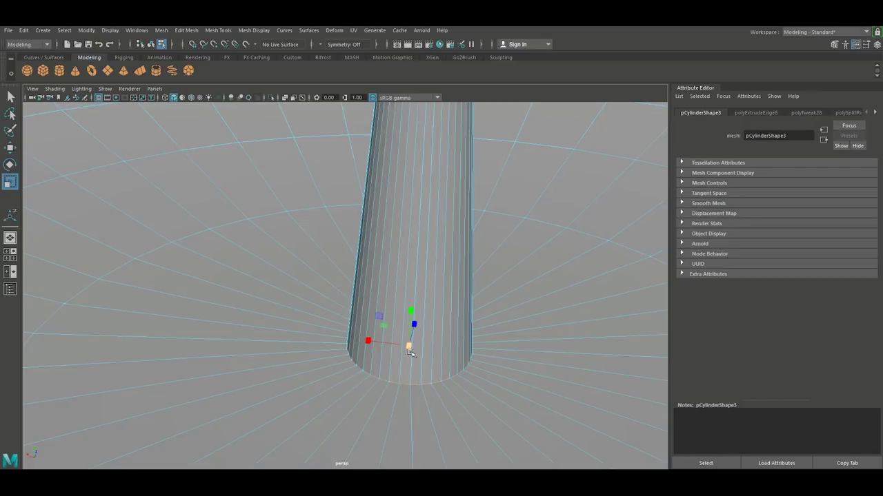
drag(410, 348, 378, 356)
scroll(388, 364, down, 10)
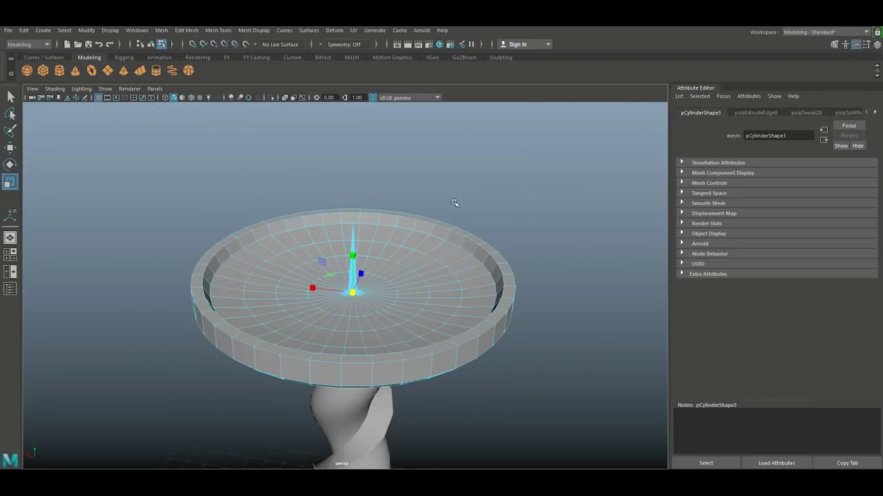
Preview the dish in smoothed display to check its rim and spike, and restore the unsmoothed display.
click(451, 186)
alt+drag(495, 303, 487, 324)
scroll(477, 296, down, 4)
right_drag(429, 287, 475, 222)
alt+drag(444, 269, 465, 303)
click(489, 355)
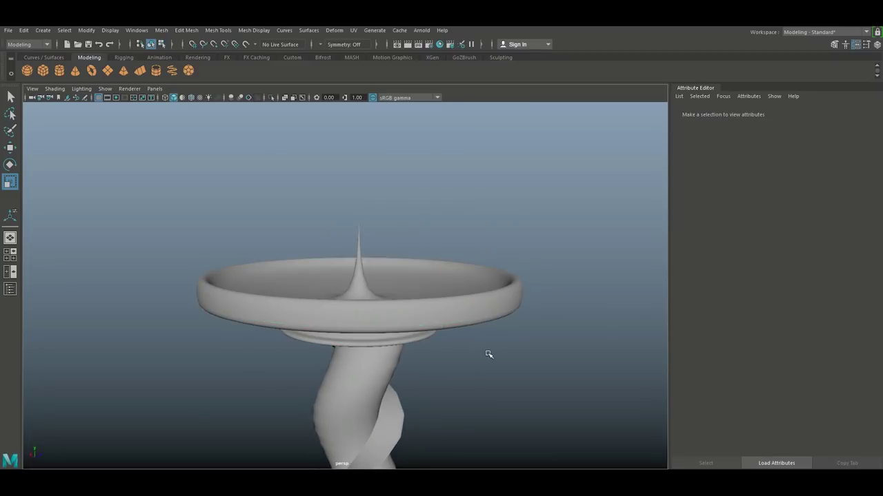
alt+drag(489, 355, 437, 312)
click(437, 313)
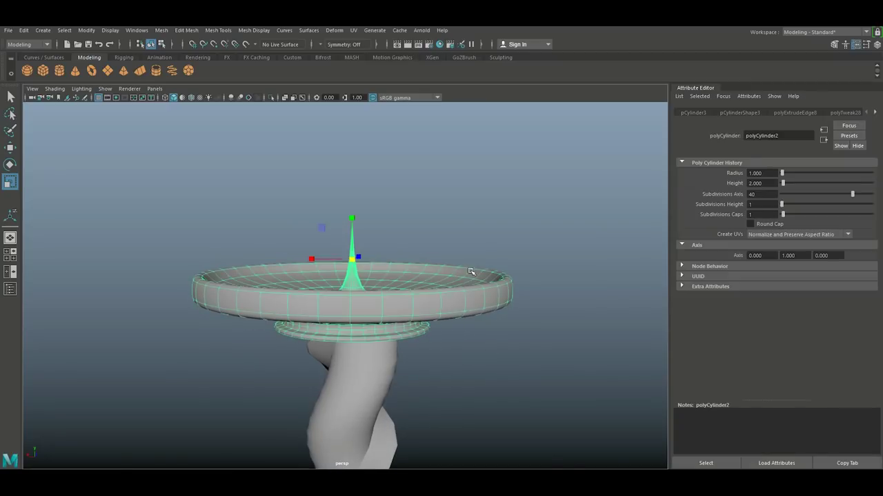
alt+drag(469, 274, 465, 284)
key(1)
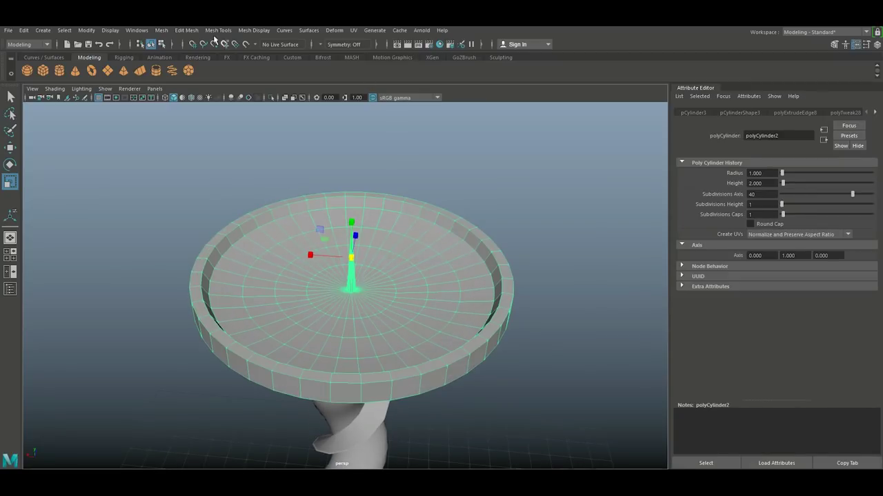
Insert supporting edge loops close to the spike's base edge, one on the spike and one on the dish floor.
click(187, 30)
mouse_move(218, 30)
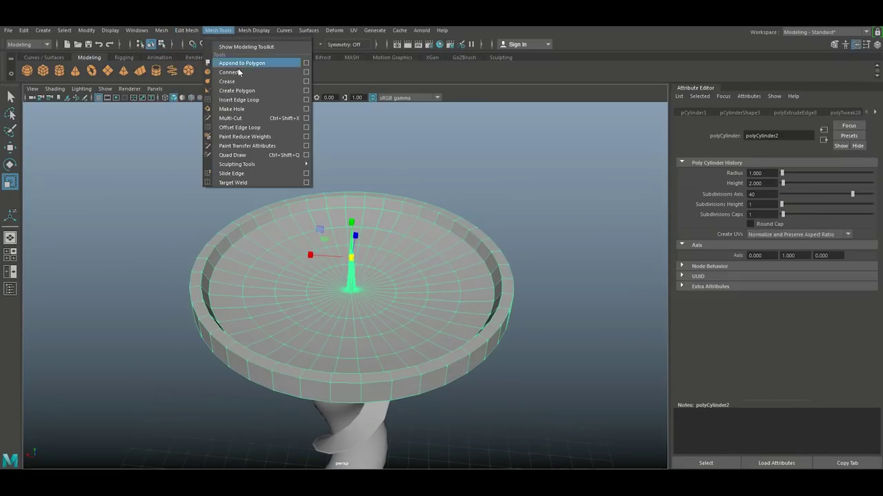
click(305, 104)
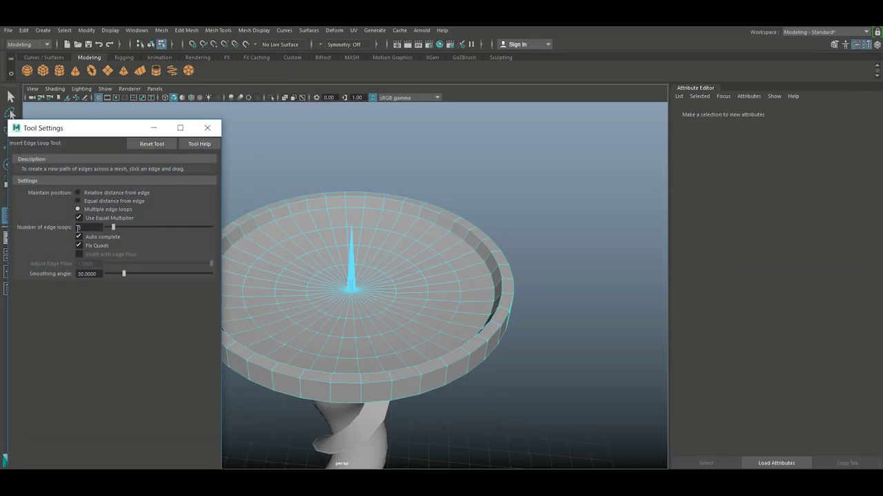
click(79, 209)
click(207, 129)
scroll(428, 349, up, 6)
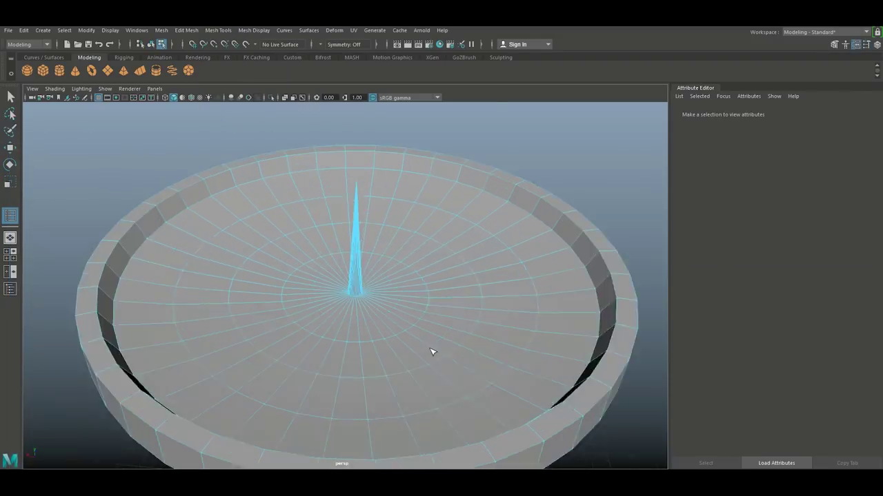
scroll(416, 344, up, 3)
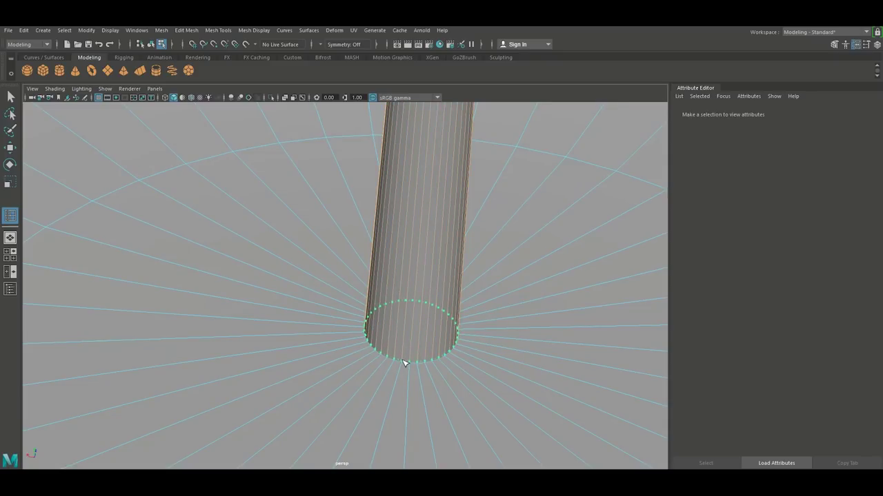
click(404, 361)
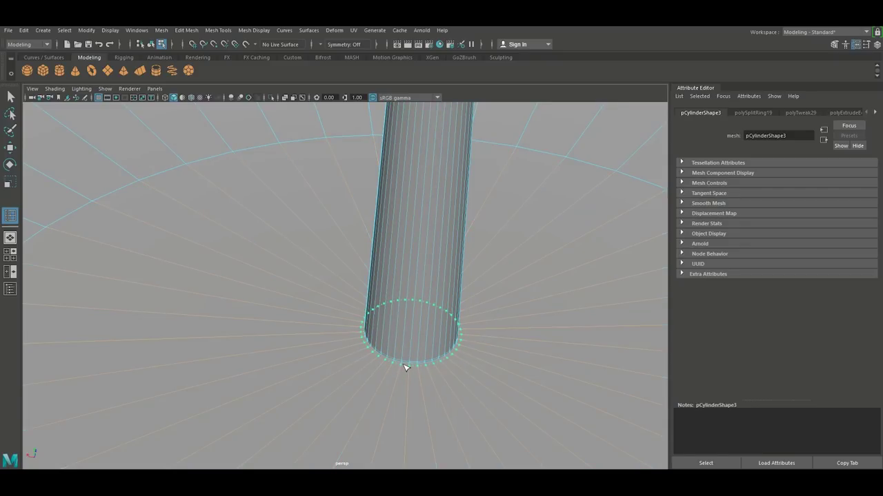
click(406, 367)
scroll(384, 366, down, 10)
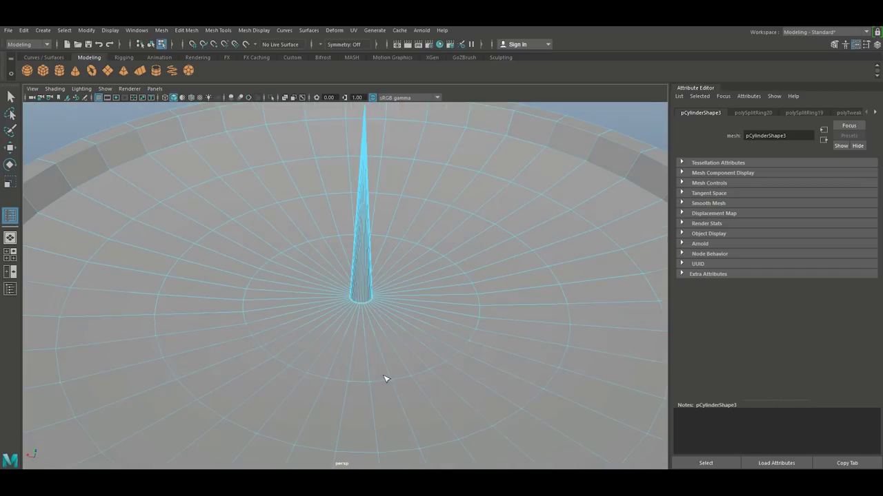
Insert supporting edge loops along the dish's rim edges and on the bottom flange beneath it.
scroll(387, 389, up, 8)
scroll(205, 260, down, 3)
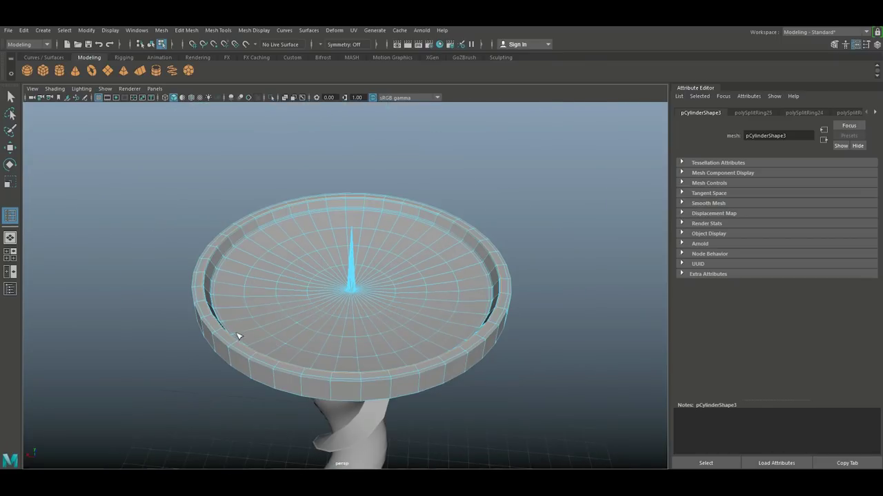
alt+drag(303, 371, 302, 326)
scroll(308, 329, up, 4)
scroll(309, 329, up, 2)
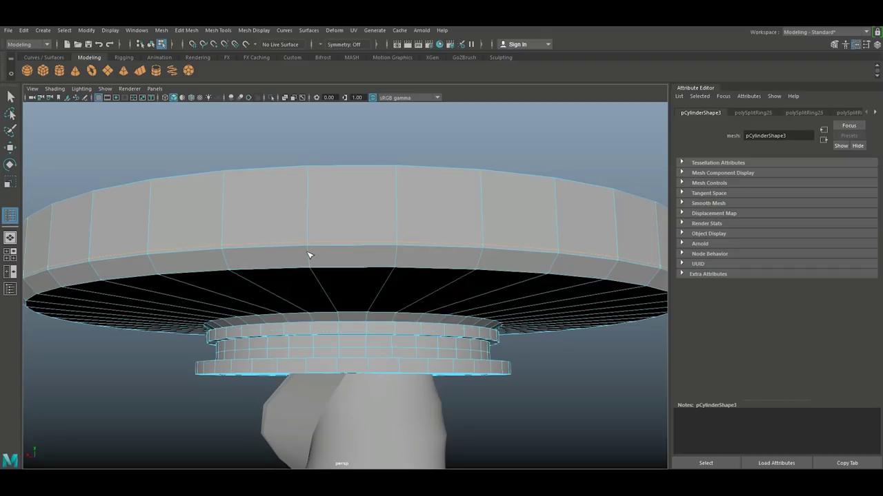
click(312, 265)
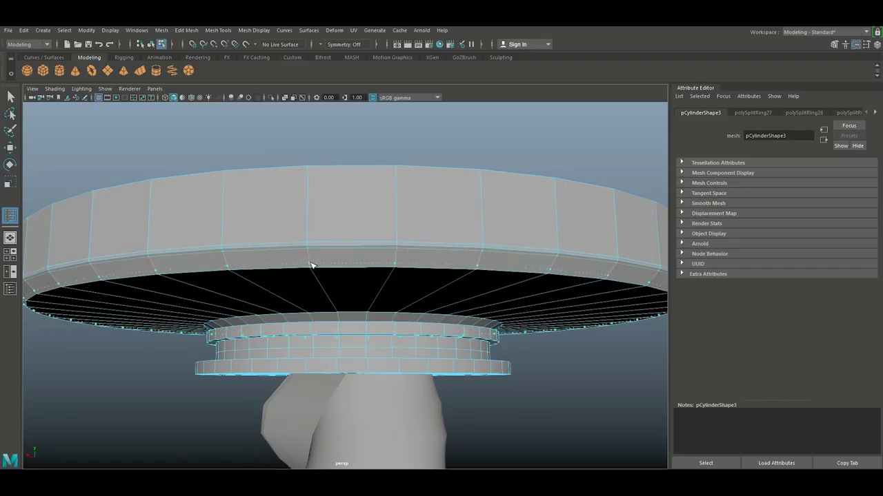
click(338, 364)
drag(337, 360, 341, 370)
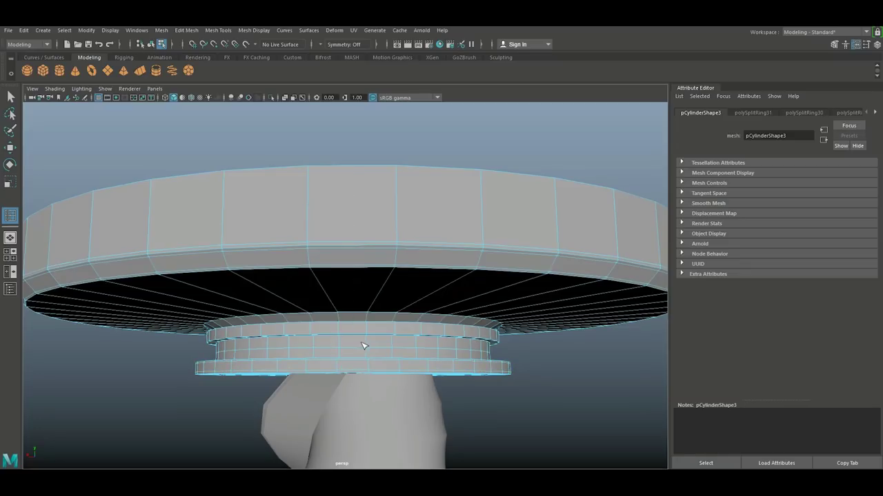
Insert supporting edge loops near the upper and lower edges of the collar's top band, and return to object mode.
scroll(360, 352, up, 3)
scroll(360, 355, up, 2)
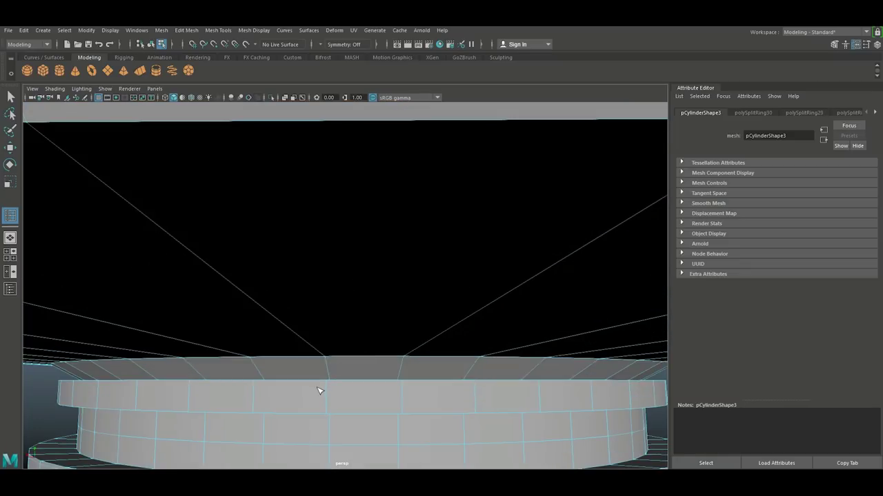
click(327, 387)
drag(327, 410, 329, 412)
scroll(341, 401, down, 5)
key(q)
right_drag(397, 235, 444, 219)
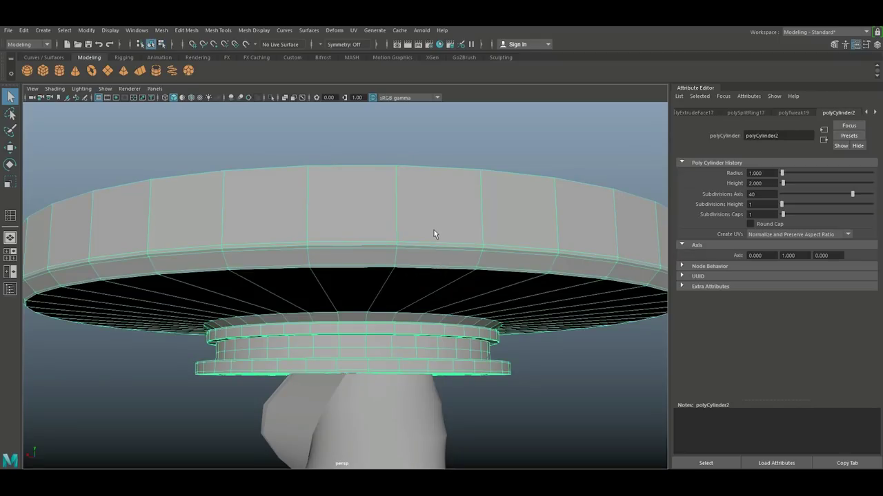
Apply Smooth to the dish and spike mesh.
scroll(402, 241, down, 4)
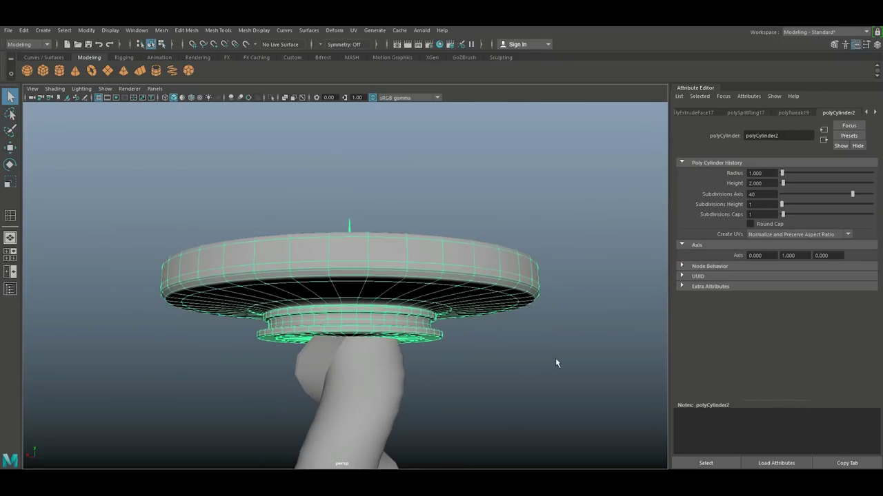
click(536, 340)
alt+drag(535, 341, 469, 341)
click(468, 342)
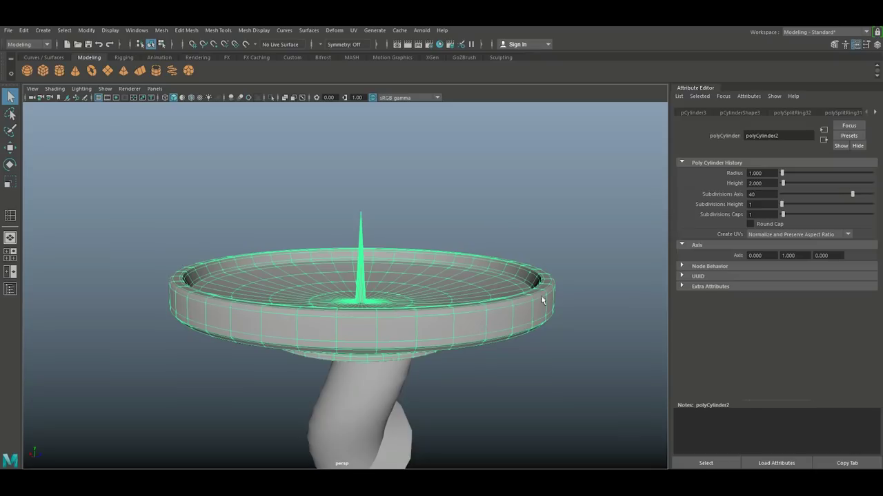
click(160, 30)
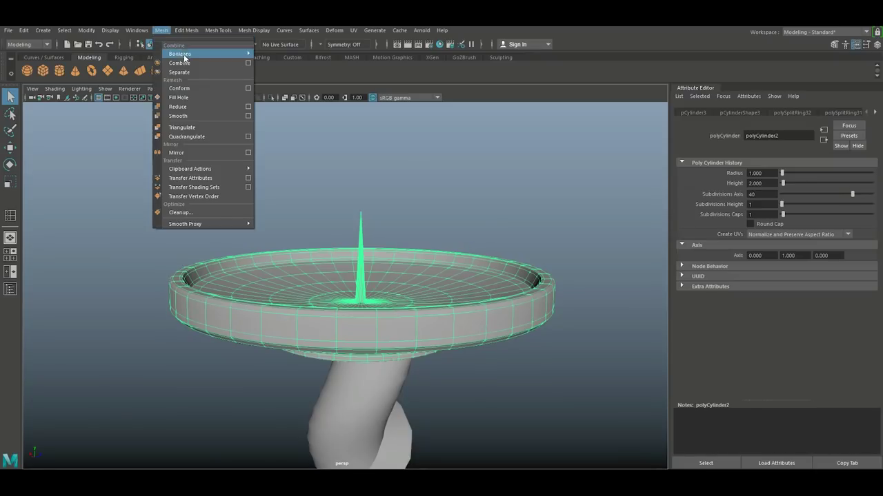
click(186, 116)
click(170, 211)
scroll(189, 225, down, 5)
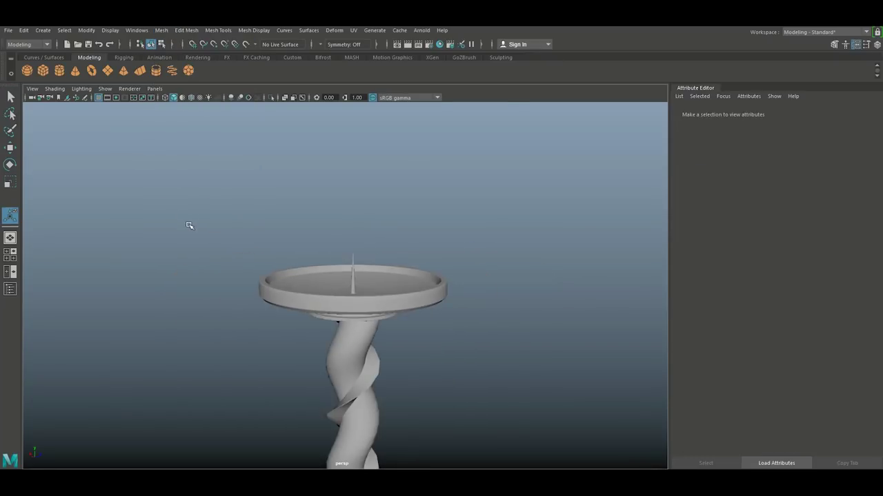
Smooth the base and banded column mesh with one division.
mouse_move(219, 282)
alt+middle_down()
mouse_move(189, 130)
mouse_move(235, 87)
alt+middle_up()
alt+middle_drag(349, 309, 307, 192)
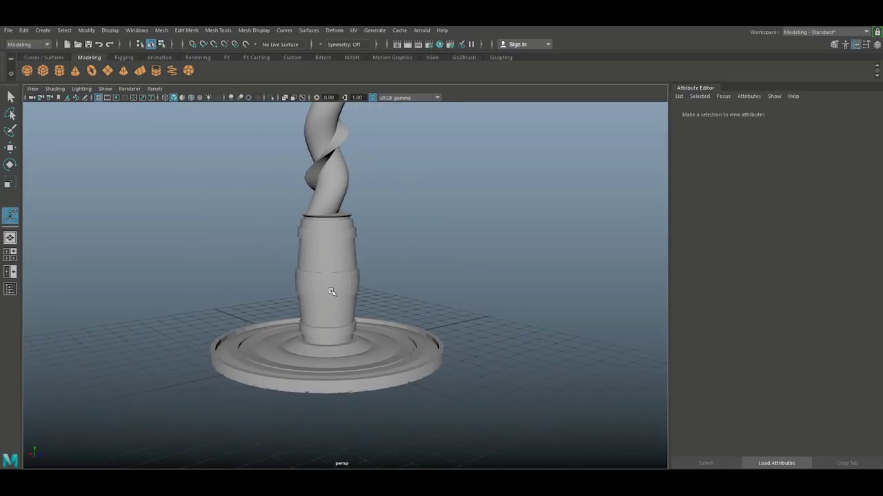
click(331, 290)
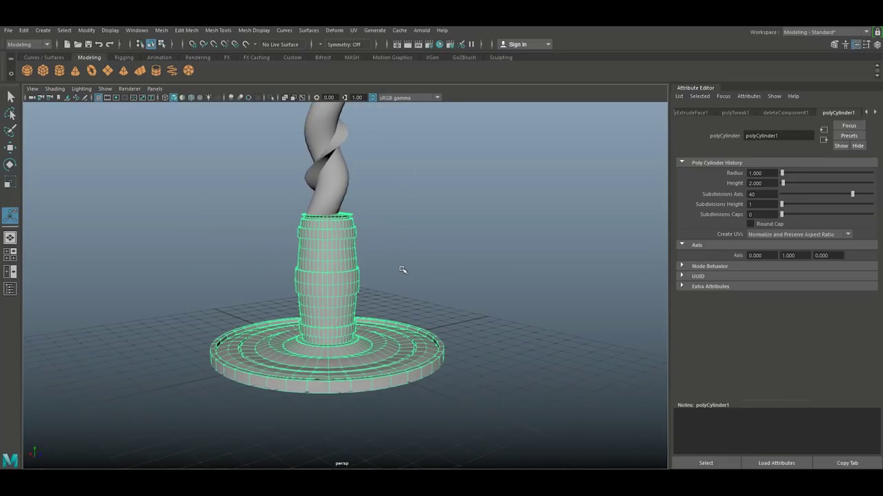
click(160, 31)
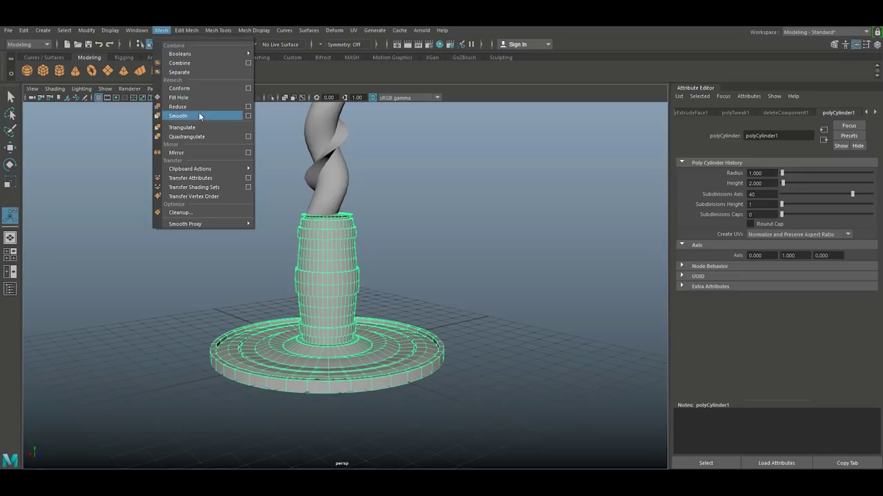
click(196, 117)
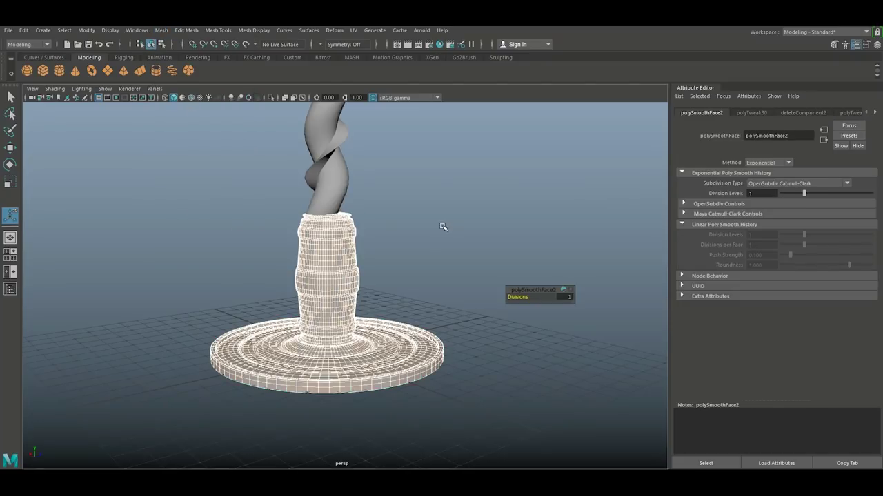
click(442, 227)
Apply Smooth to the twisted shaft between the column and the dish.
alt+middle_drag(395, 197, 466, 346)
click(417, 246)
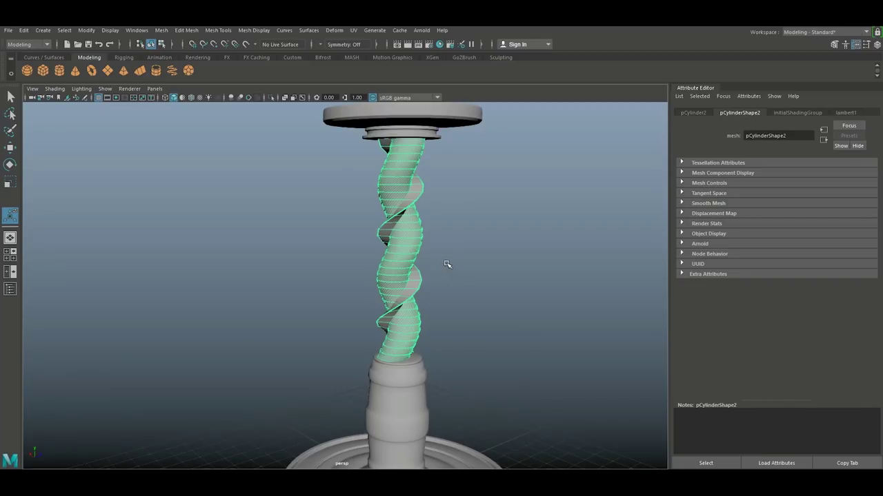
click(161, 30)
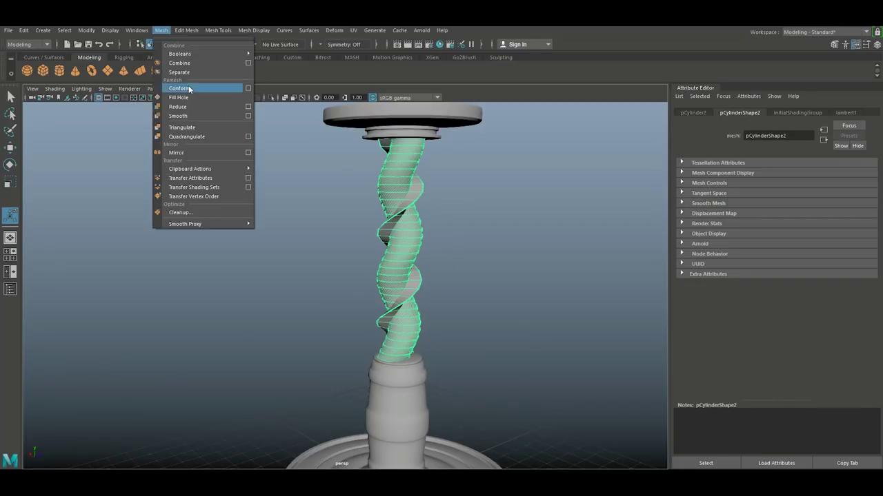
click(195, 116)
click(476, 201)
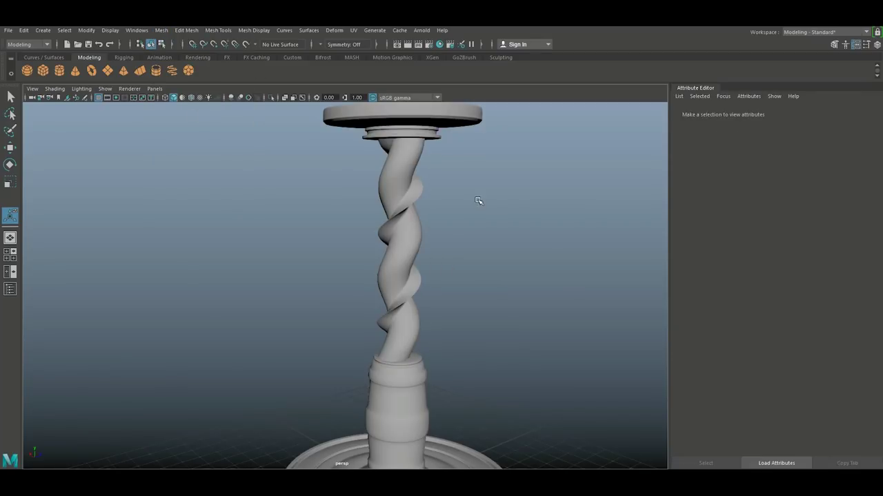
Select the base, twisted shaft and dish of the candle stand together.
scroll(488, 216, down, 3)
scroll(487, 216, down, 3)
alt+drag(467, 296, 461, 315)
scroll(458, 321, up, 3)
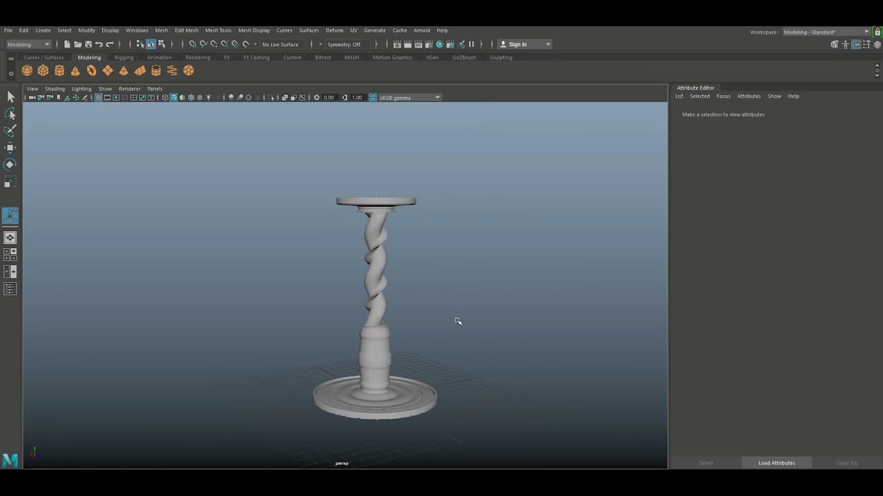
alt+middle_drag(458, 321, 438, 288)
drag(258, 135, 483, 379)
alt+middle_drag(451, 377, 470, 398)
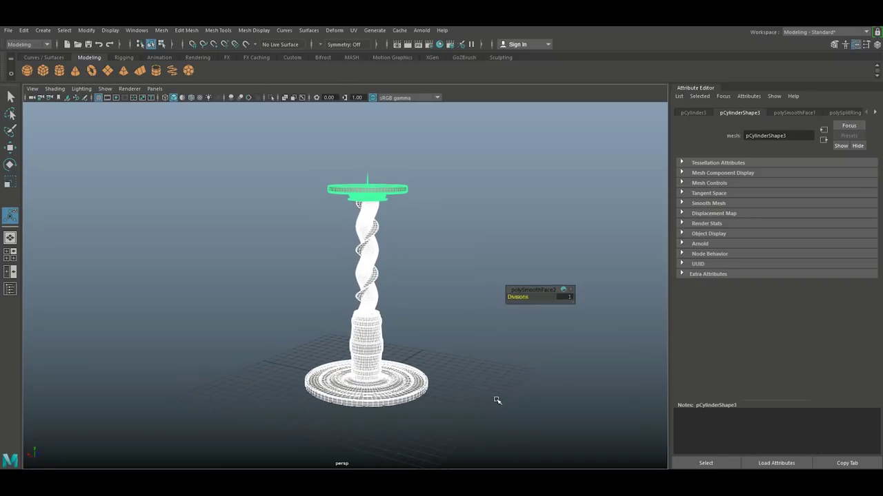